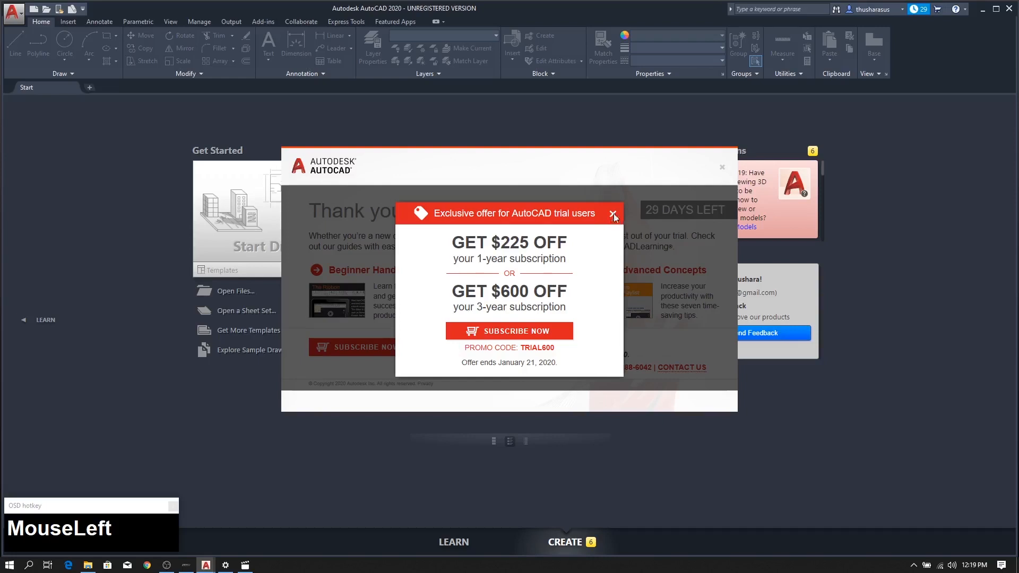
# Step: Dismiss the subscription offer and welcome window, and start a new drawing from the acadiso.dwt template
pyautogui.click(614, 214)
pyautogui.click(722, 167)
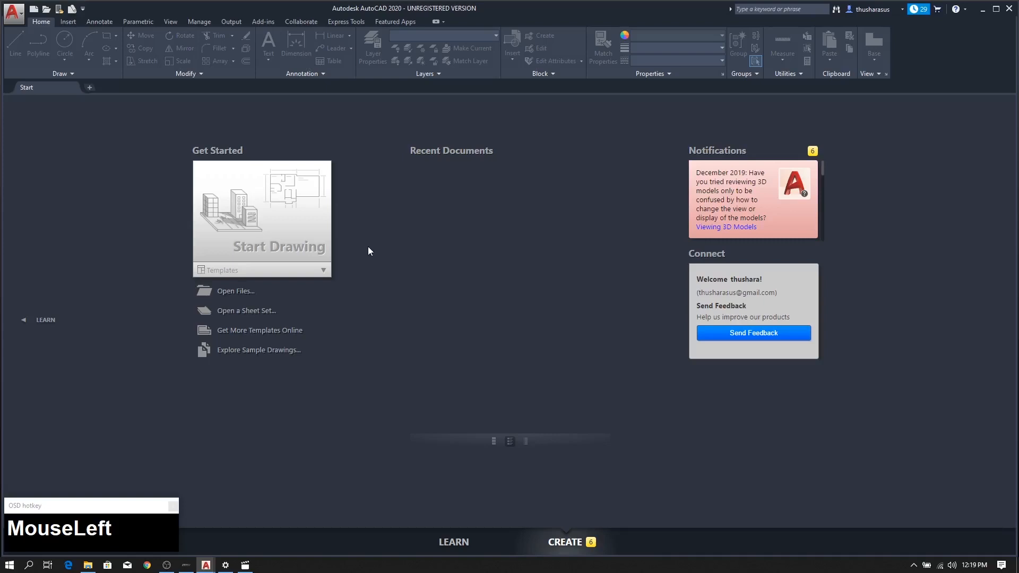
pyautogui.click(254, 272)
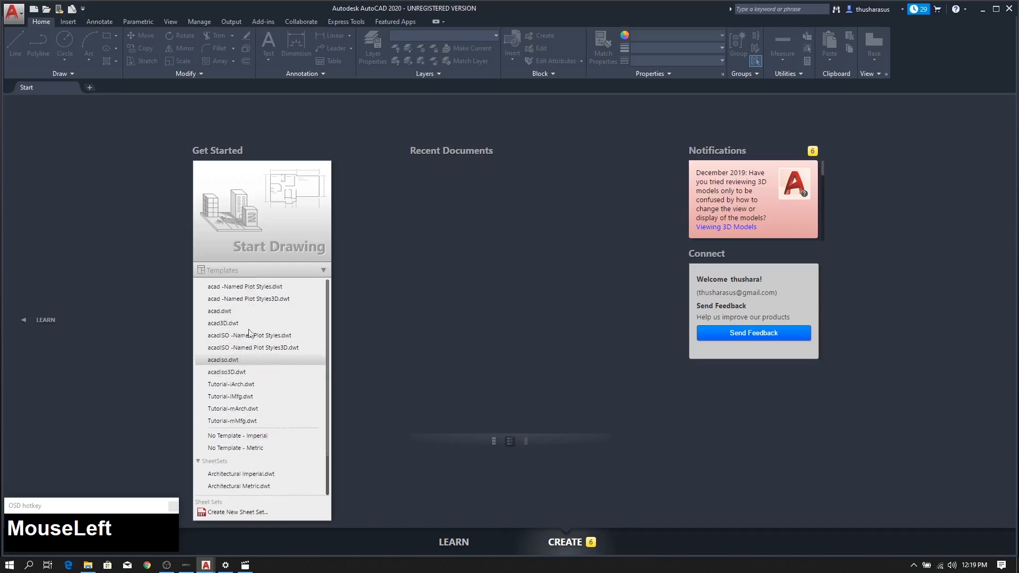
pyautogui.click(226, 363)
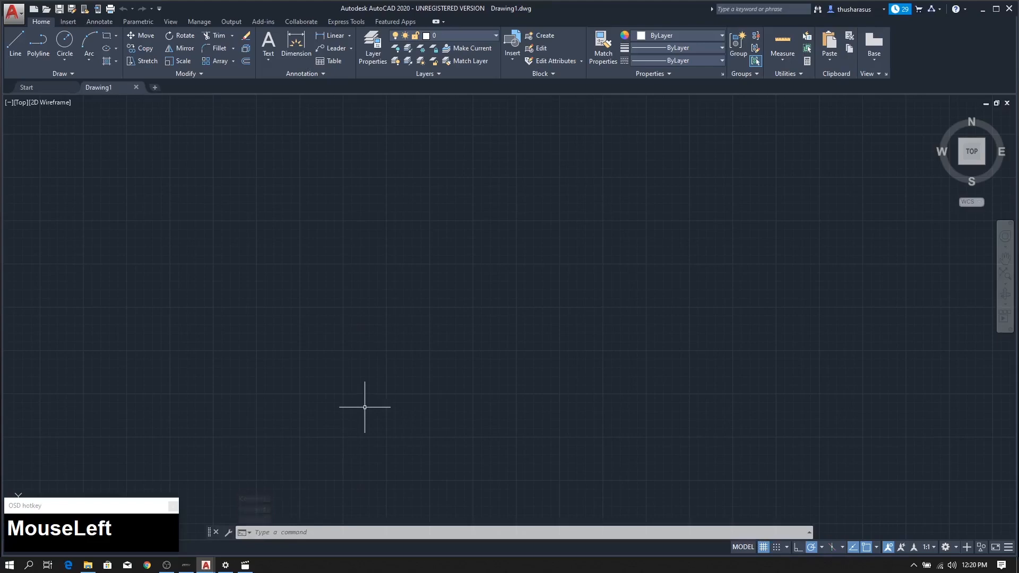
# Step: Open the drawing units settings and set the length type to Decimal with 0.00 precision
pyautogui.click(303, 532)
pyautogui.write('units')
pyautogui.press('Return')
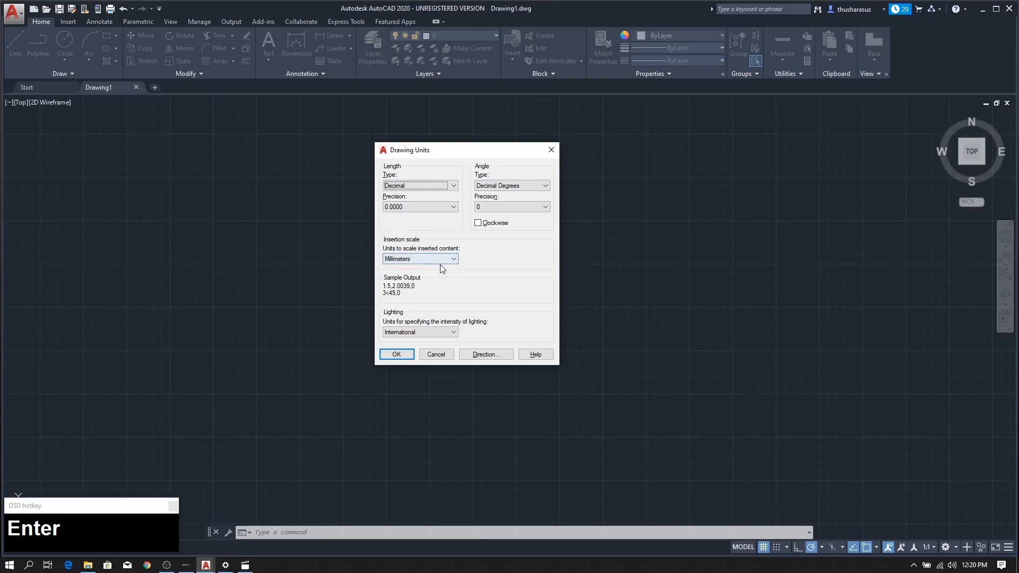
pyautogui.click(438, 186)
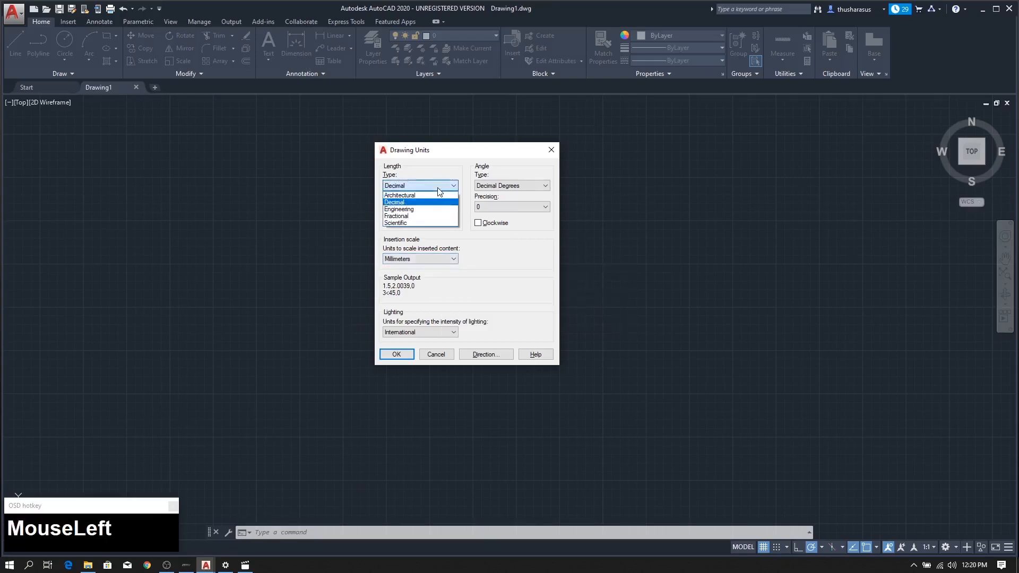
pyautogui.click(438, 188)
pyautogui.click(434, 188)
pyautogui.click(405, 202)
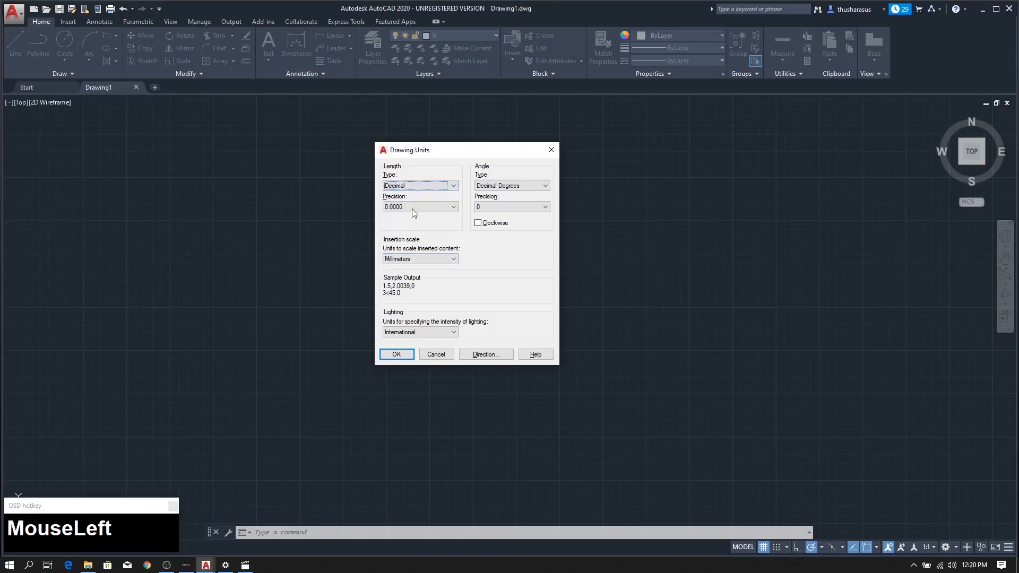
pyautogui.click(417, 207)
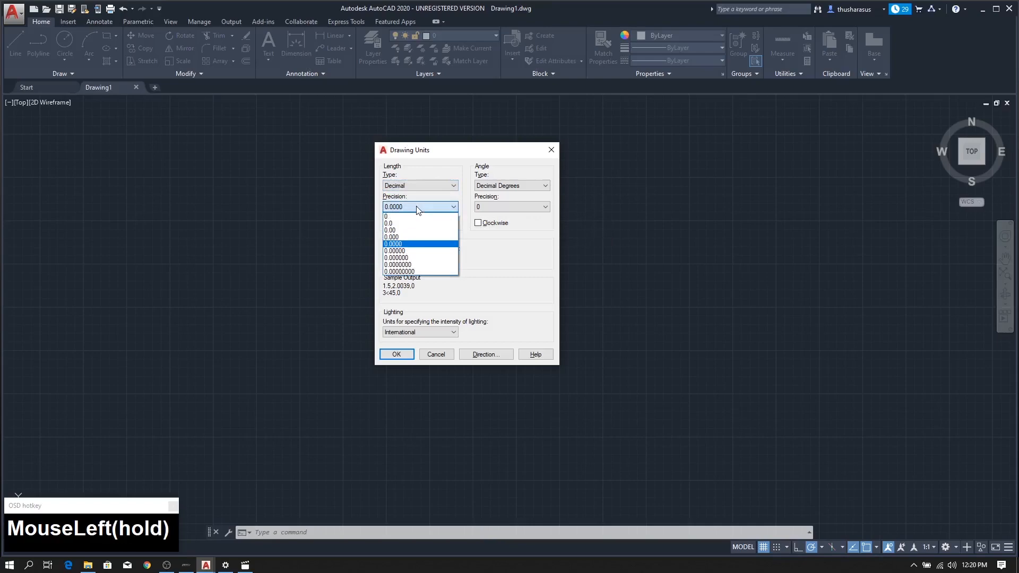
pyautogui.click(399, 231)
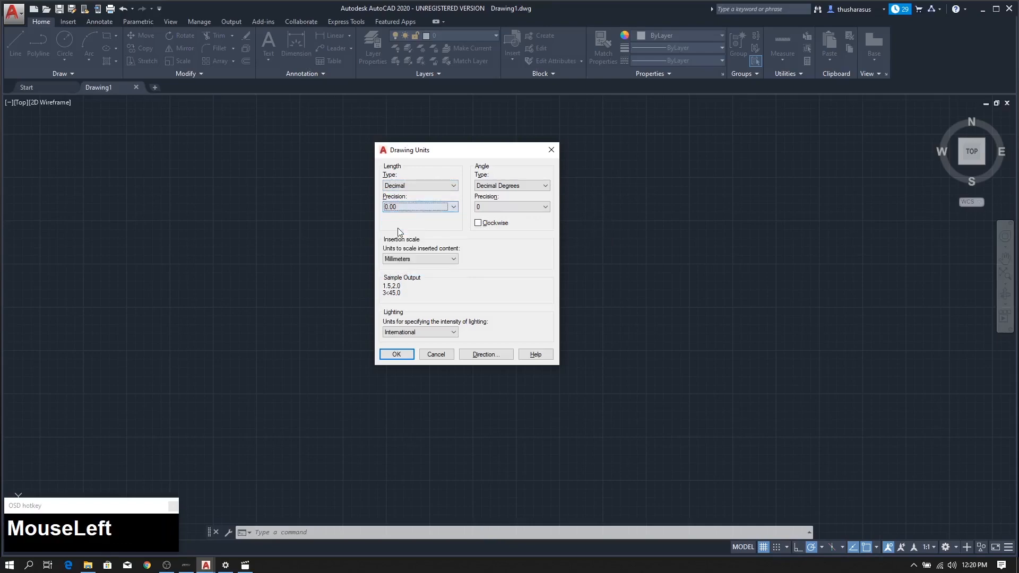
# Step: Choose Millimeters as the insertion scale and International as the lighting unit, and apply the drawing units
pyautogui.click(422, 260)
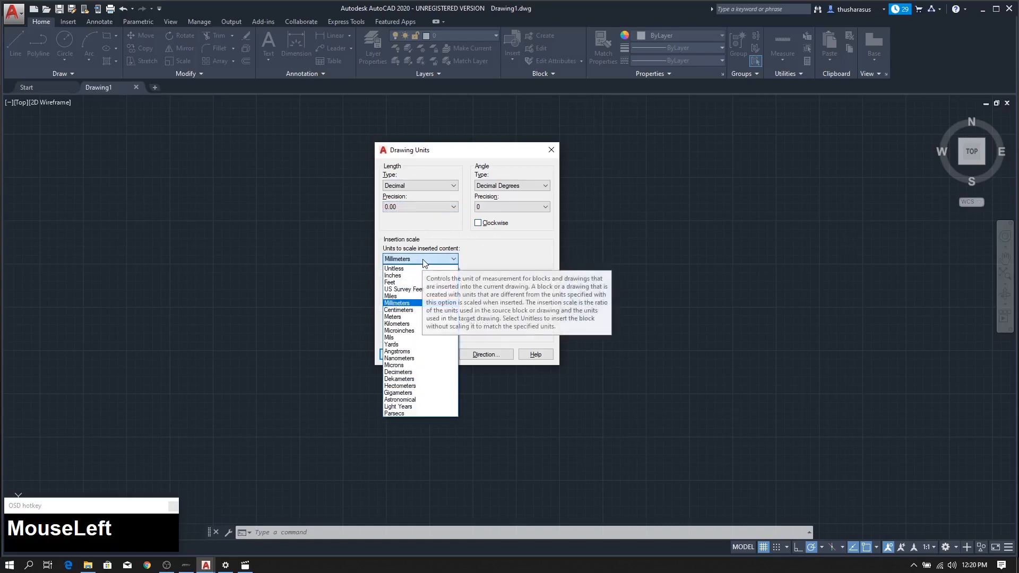
pyautogui.click(390, 303)
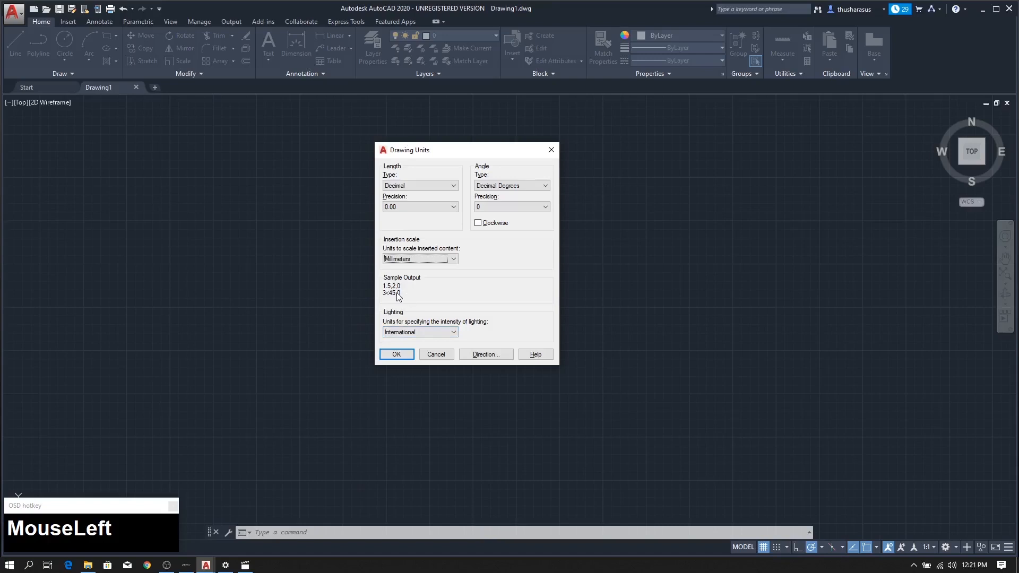
pyautogui.click(407, 335)
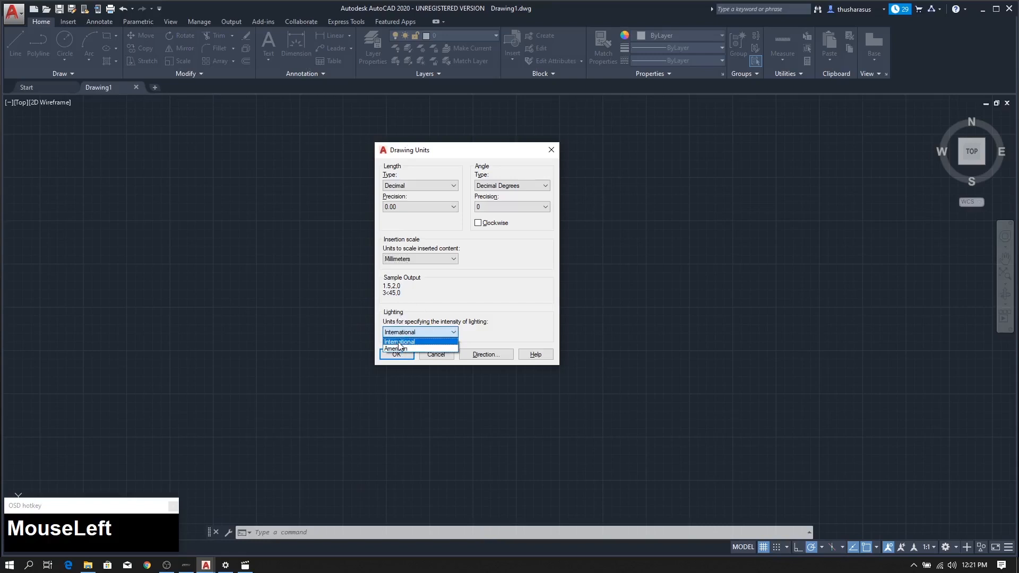
pyautogui.click(400, 343)
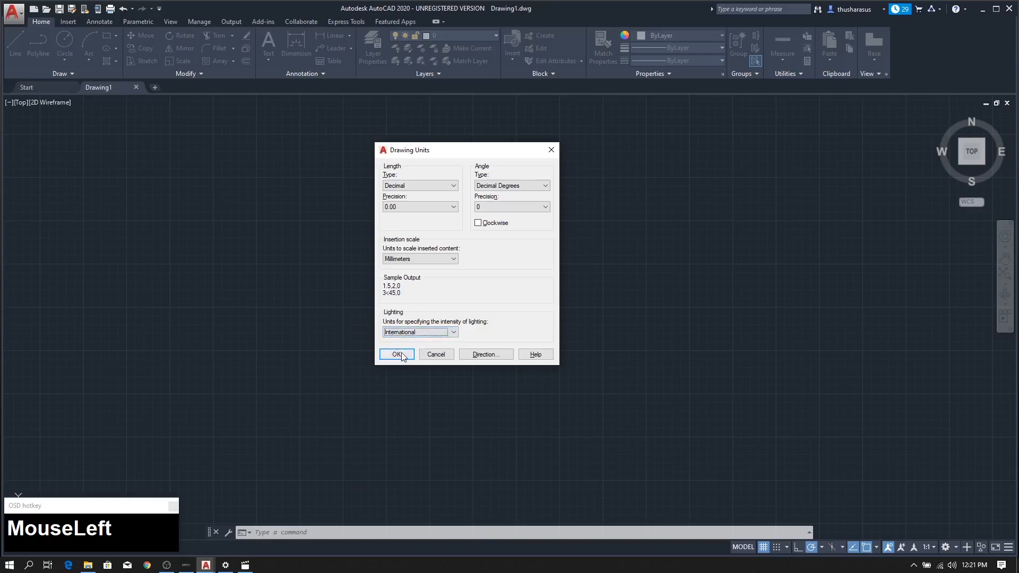
pyautogui.click(402, 355)
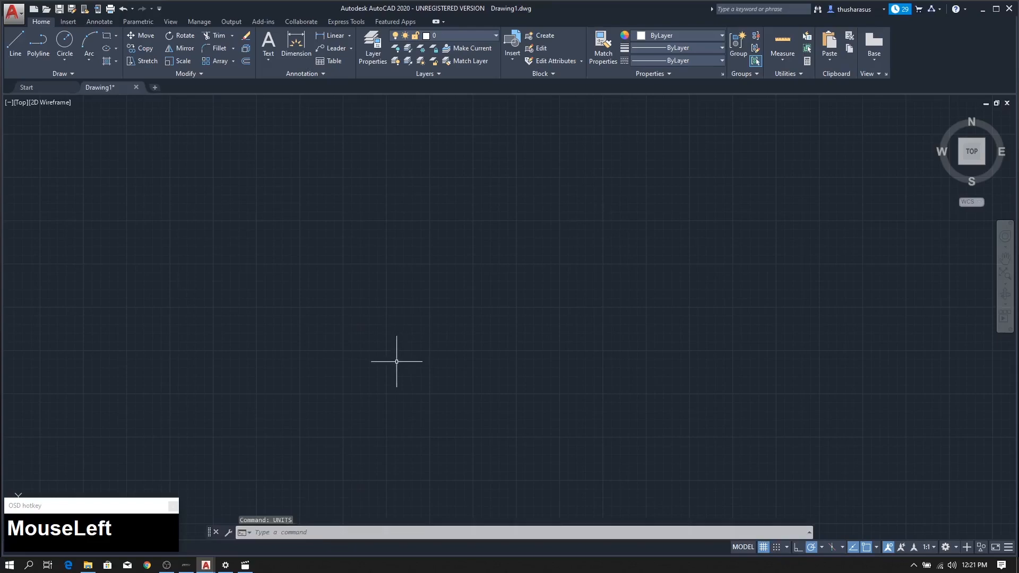
# Step: Try to set the model space limits with the default lower-left corner and 594 as the upper-right corner
pyautogui.click(288, 533)
pyautogui.write('lim')
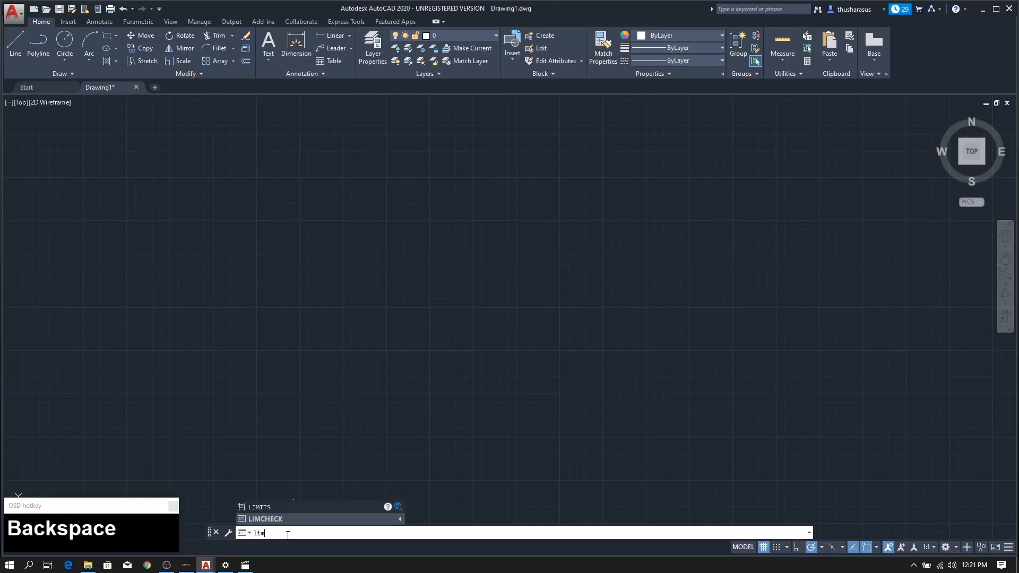
pyautogui.write('its')
pyautogui.press('Return')
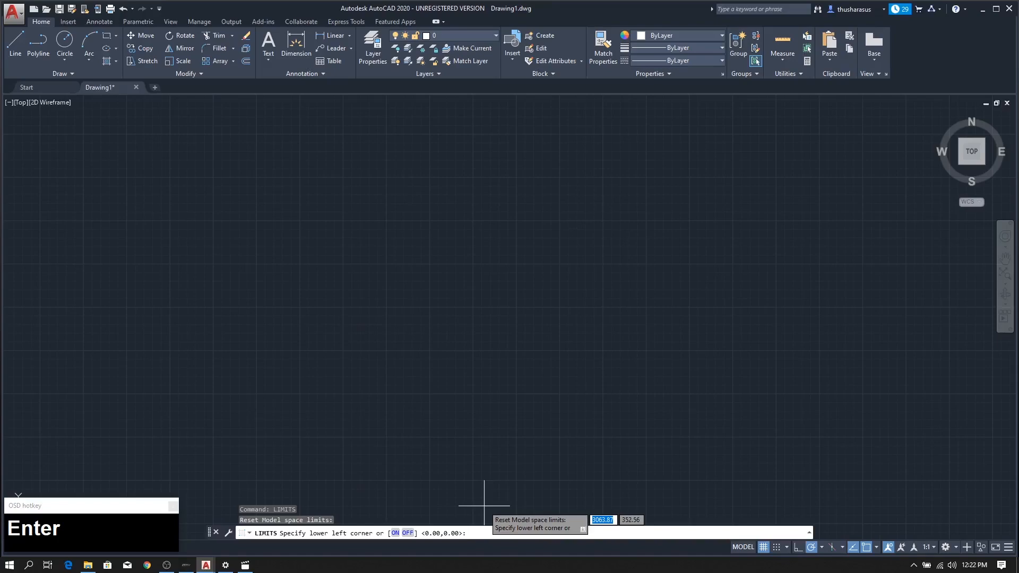
pyautogui.press('Return')
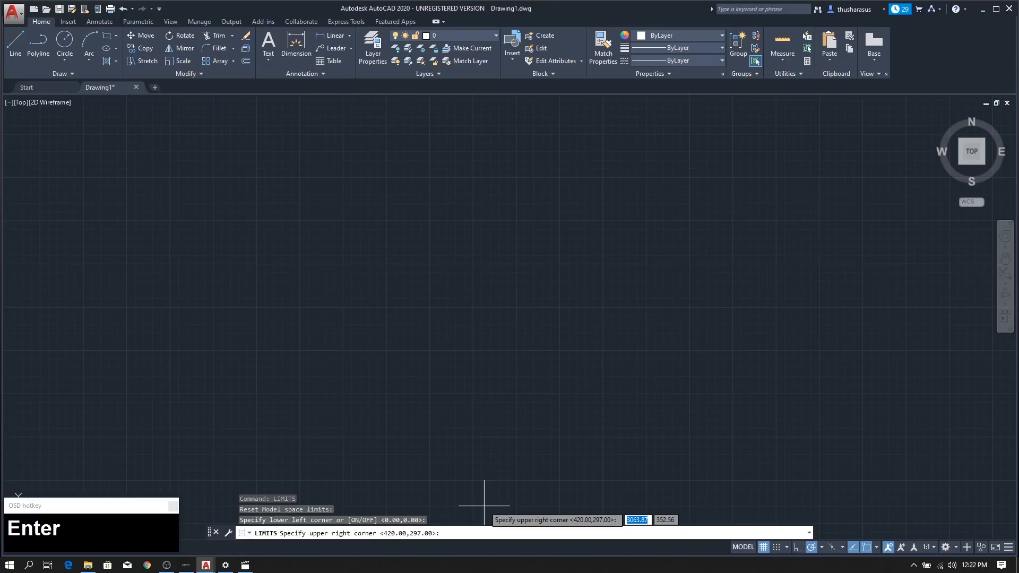
pyautogui.write('594')
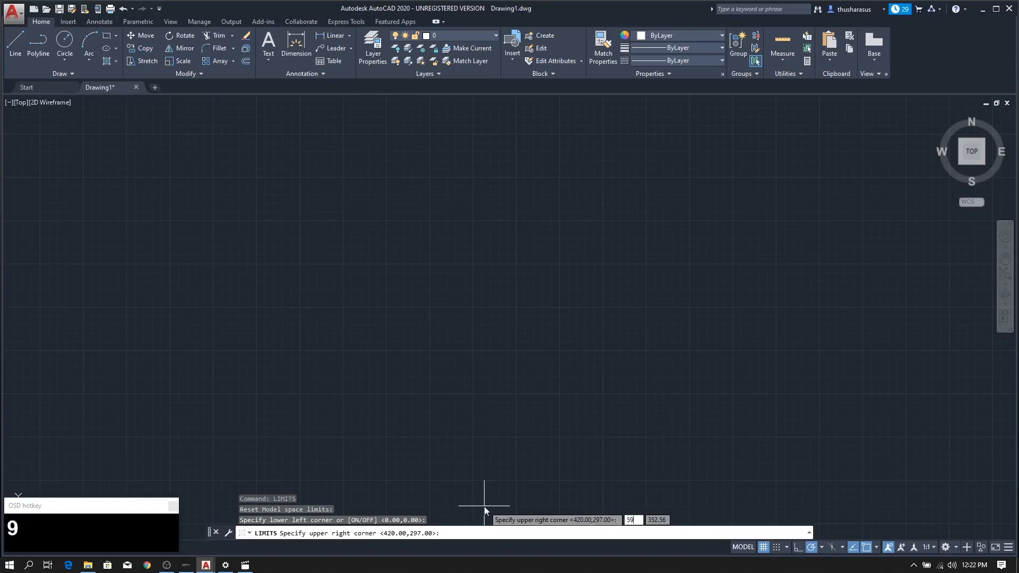
pyautogui.press('Return')
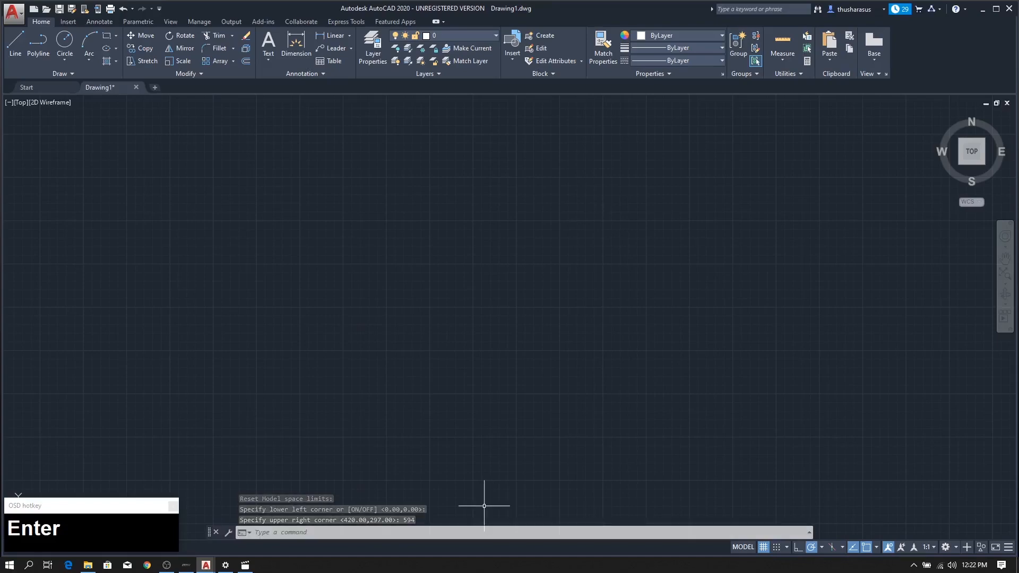
pyautogui.press('Escape')
# Step: Set the model space limits from the default lower-left corner 0,0 to the upper-right corner 594,420
pyautogui.write('limits')
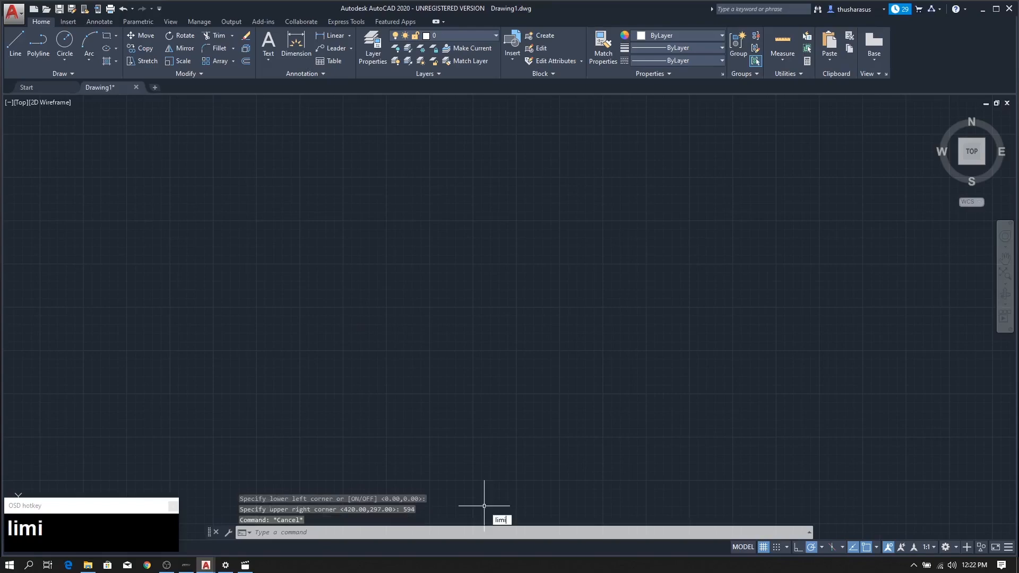
pyautogui.press('Return')
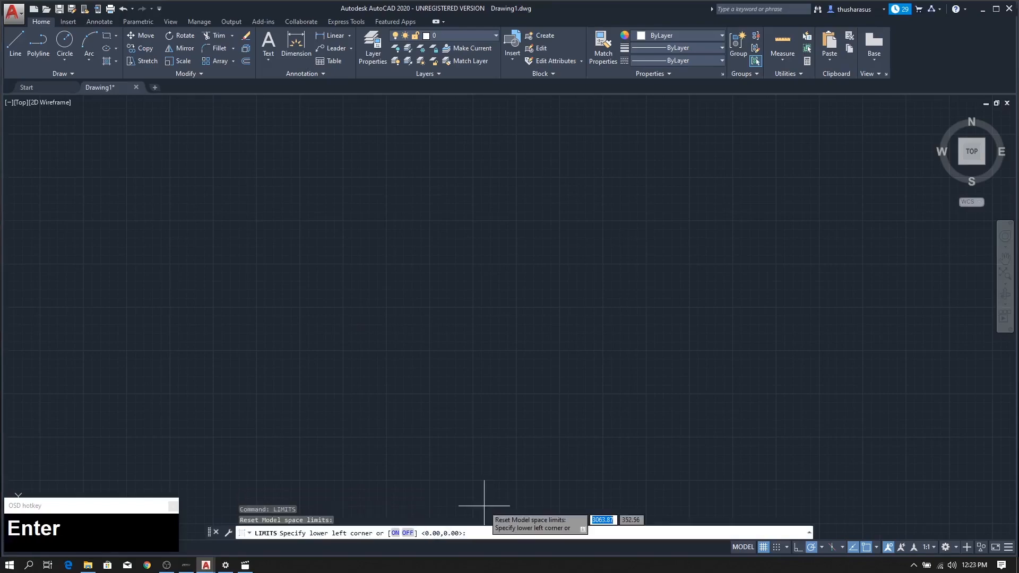
pyautogui.press('Return')
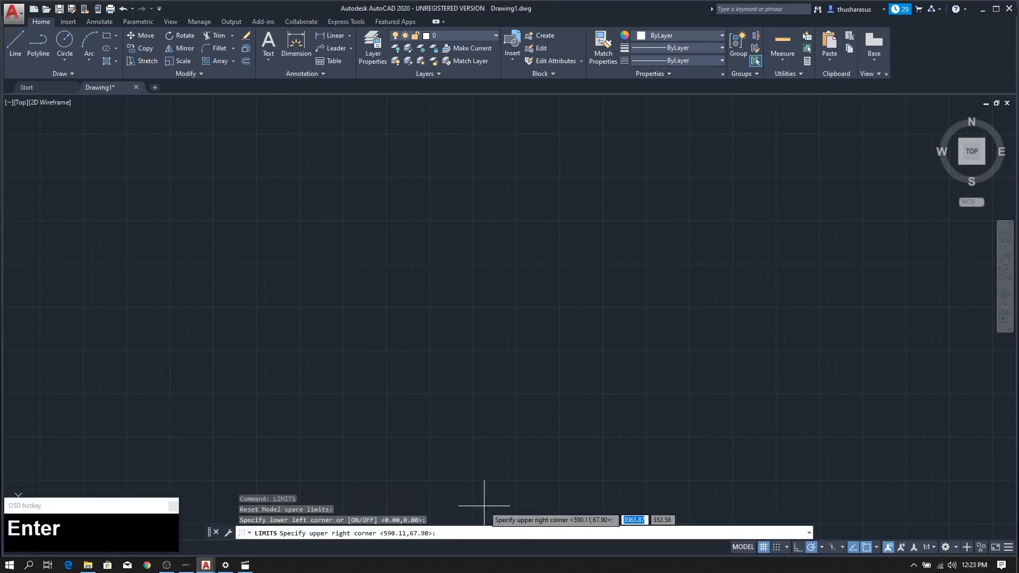
pyautogui.click(465, 535)
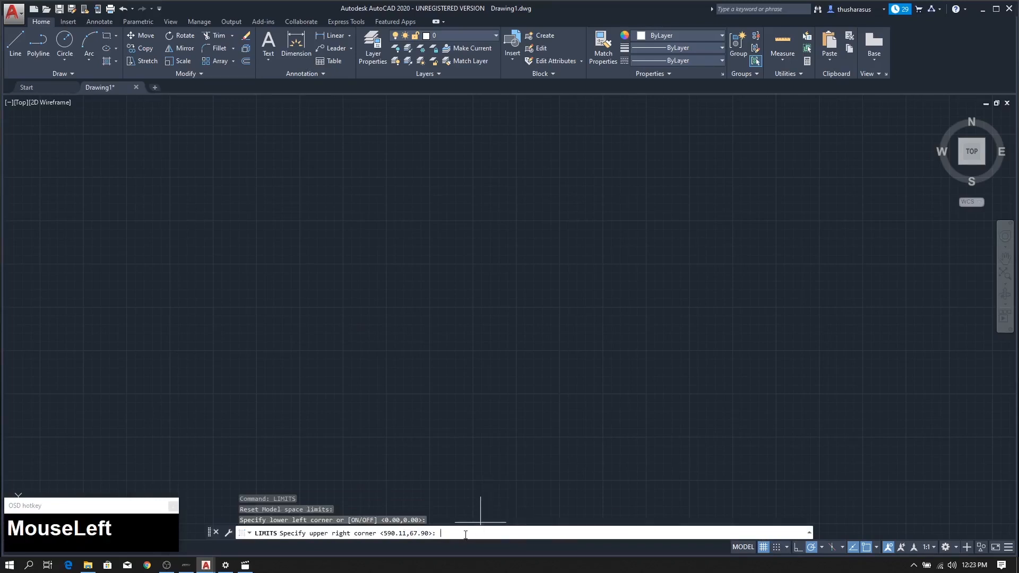
pyautogui.write('594')
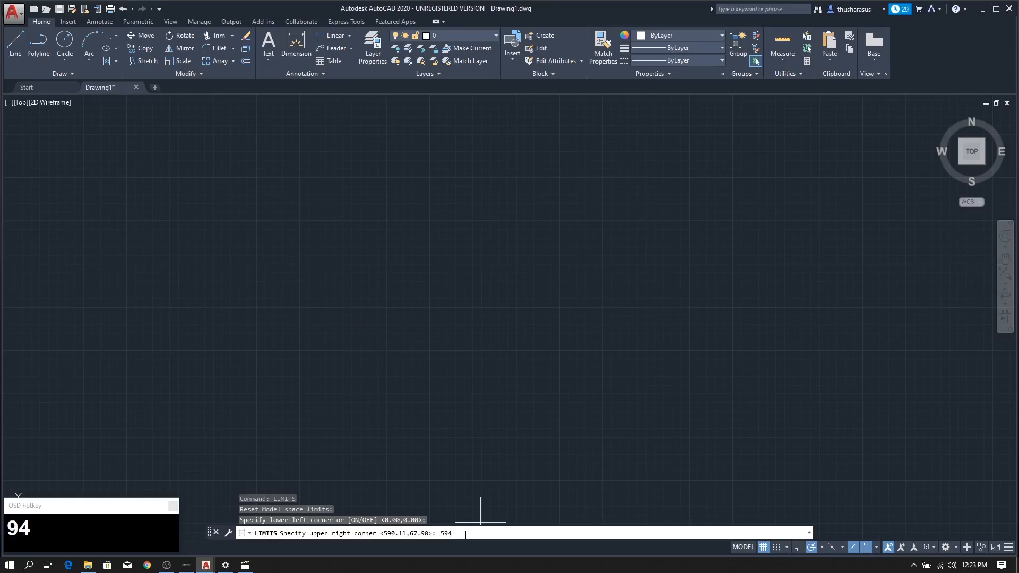
pyautogui.write(',420')
pyautogui.press('Return')
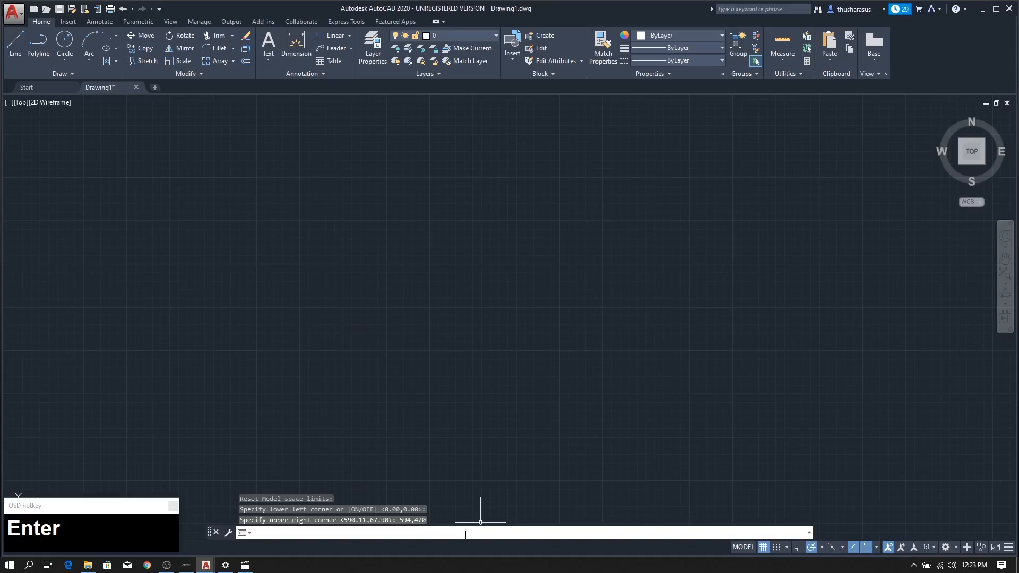
# Step: Zoom with the All option to fit the drawing limits and bring the origin into view near the lower-left area
pyautogui.write('z')
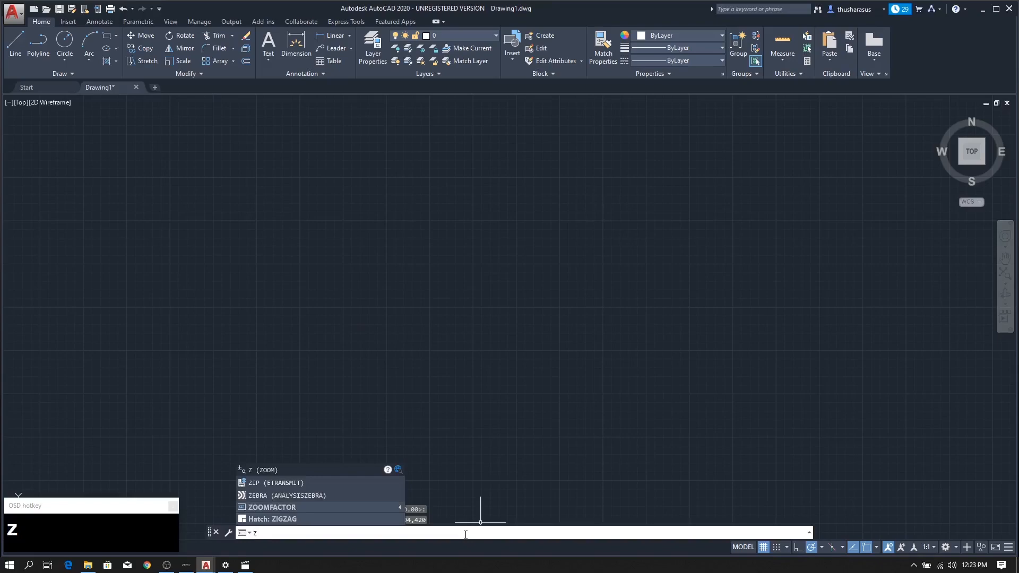
pyautogui.write('o')
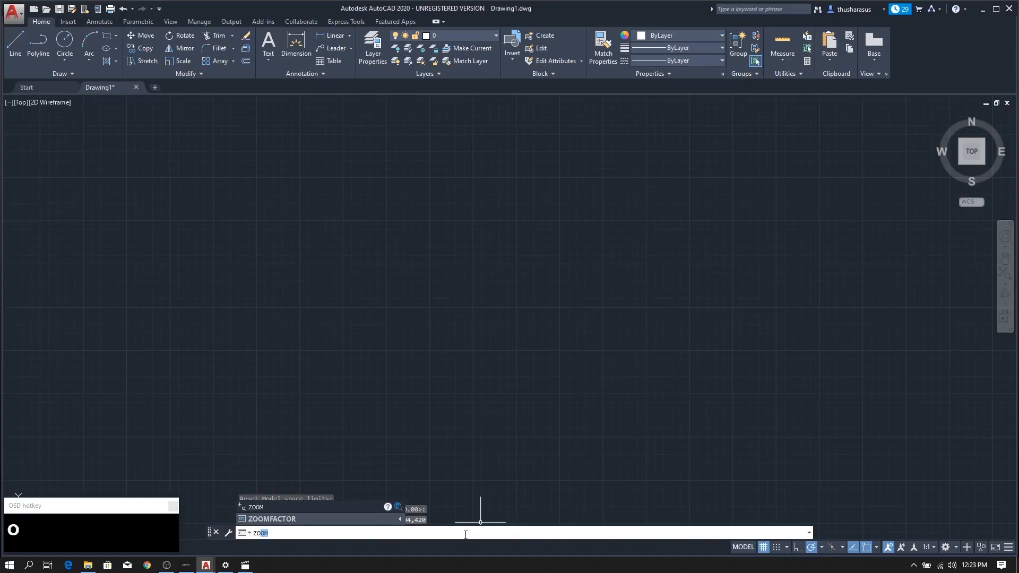
pyautogui.write('om')
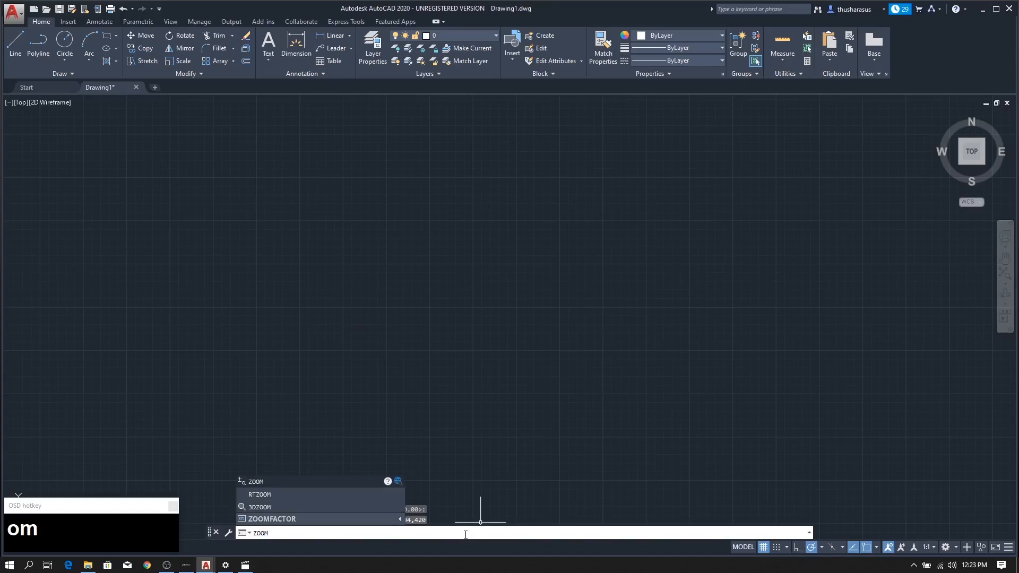
pyautogui.press('Return')
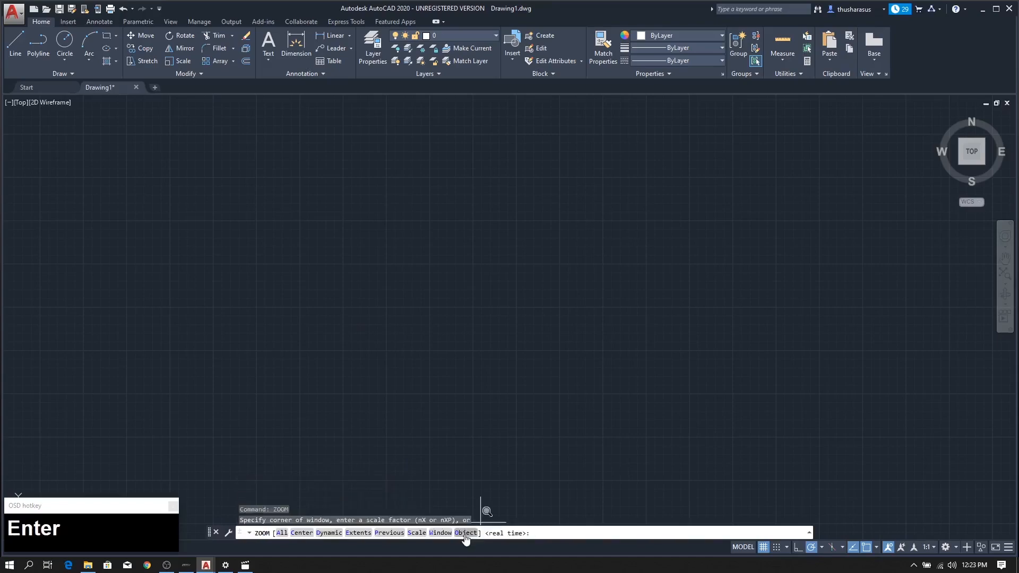
pyautogui.click(282, 532)
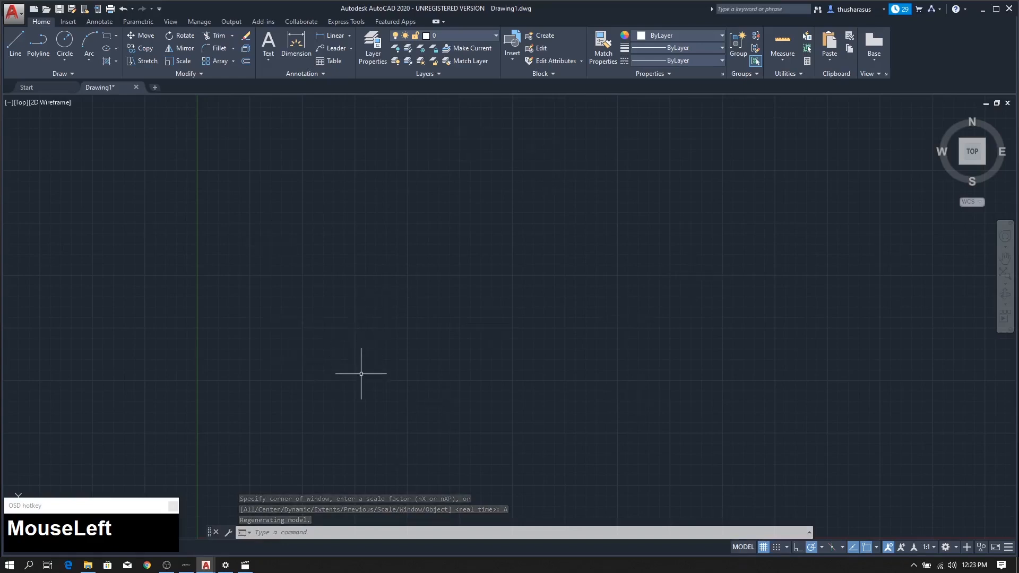
pyautogui.moveTo(356, 368)
pyautogui.mouseDown(button='middle')
pyautogui.moveTo(462, 180)
pyautogui.moveTo(432, 327)
pyautogui.moveTo(544, 281)
pyautogui.moveTo(448, 210)
pyautogui.moveTo(425, 239)
pyautogui.moveTo(473, 220)
pyautogui.moveTo(440, 277)
pyautogui.moveTo(421, 286)
pyautogui.moveTo(164, 319)
pyautogui.moveTo(318, 319)
pyautogui.moveTo(452, 431)
pyautogui.moveTo(599, 380)
pyautogui.mouseUp(button='middle')
pyautogui.scroll(2, 468, 389)
pyautogui.moveTo(449, 361)
pyautogui.mouseDown(button='middle')
pyautogui.moveTo(430, 241)
pyautogui.moveTo(464, 282)
pyautogui.moveTo(521, 272)
pyautogui.moveTo(473, 334)
pyautogui.moveTo(223, 414)
pyautogui.moveTo(223, 425)
pyautogui.mouseUp(button='middle')
pyautogui.moveTo(235, 374)
pyautogui.mouseDown(button='middle')
pyautogui.moveTo(212, 403)
pyautogui.moveTo(252, 382)
pyautogui.moveTo(218, 389)
pyautogui.moveTo(204, 425)
pyautogui.mouseUp(button='middle')
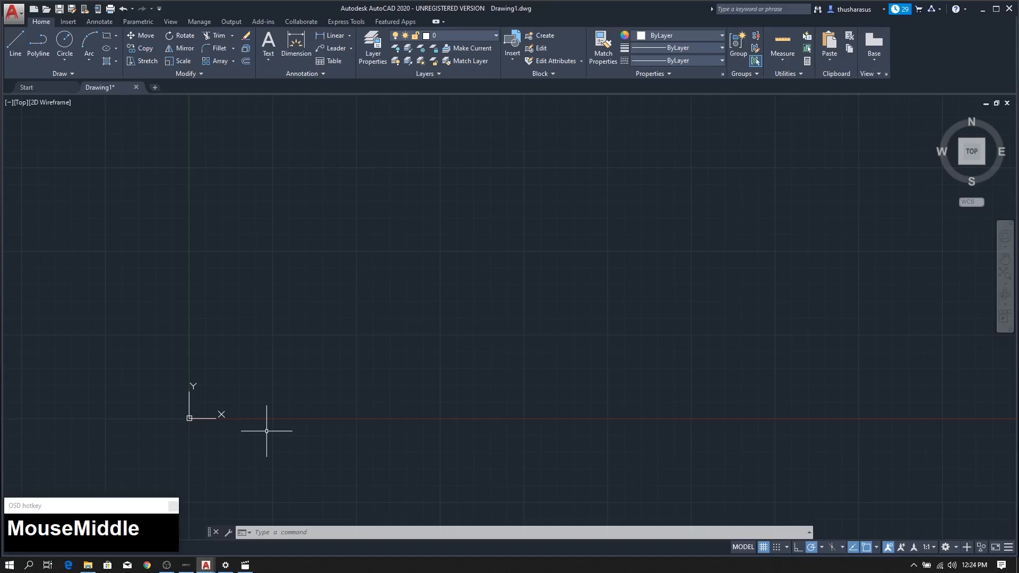
# Step: Open the Layer Properties Manager and add two new layers, keeping their default names
pyautogui.click(374, 61)
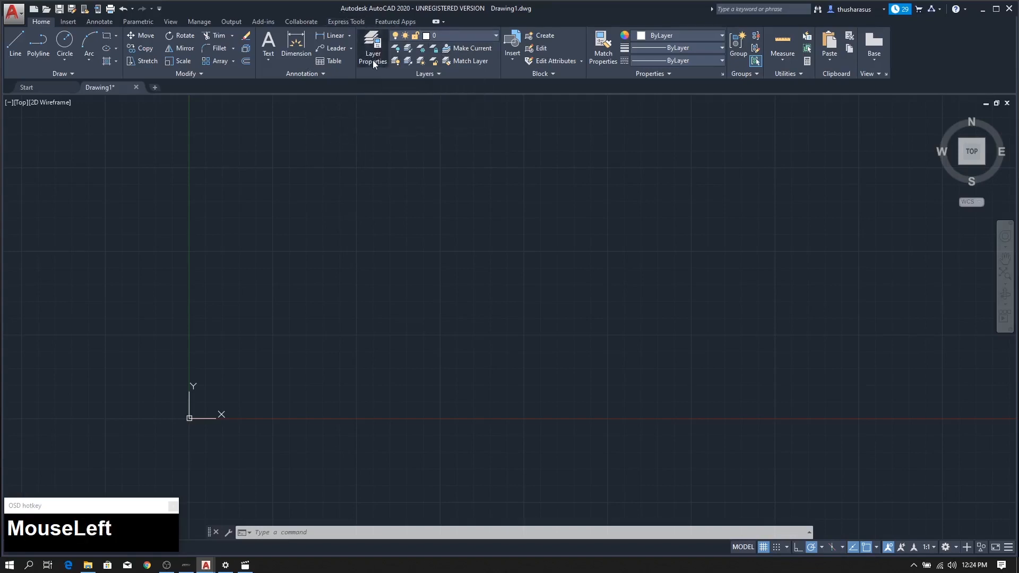
pyautogui.moveTo(267, 229); pyautogui.dragTo(318, 240)
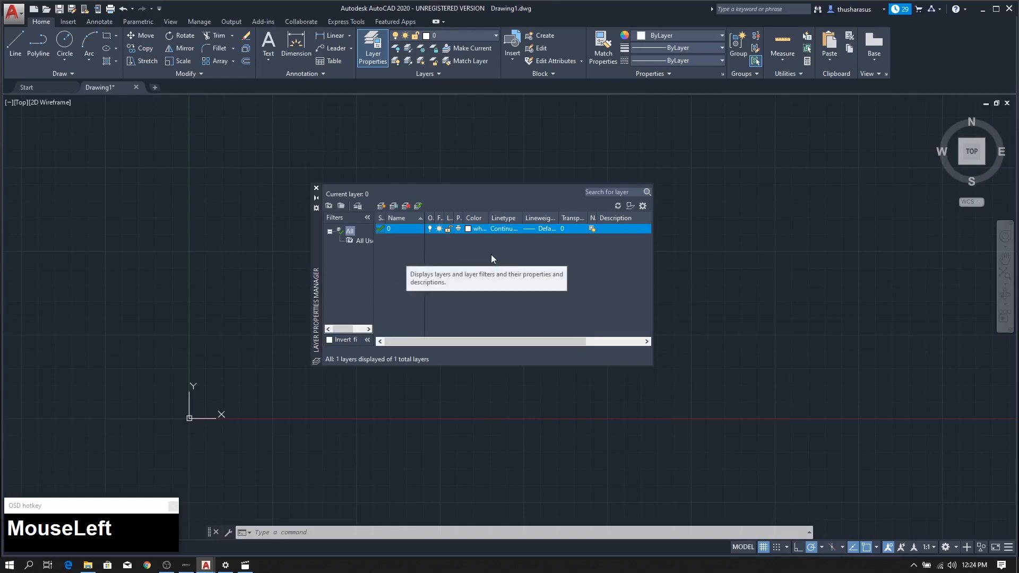
pyautogui.hotkey('alt', 'n')
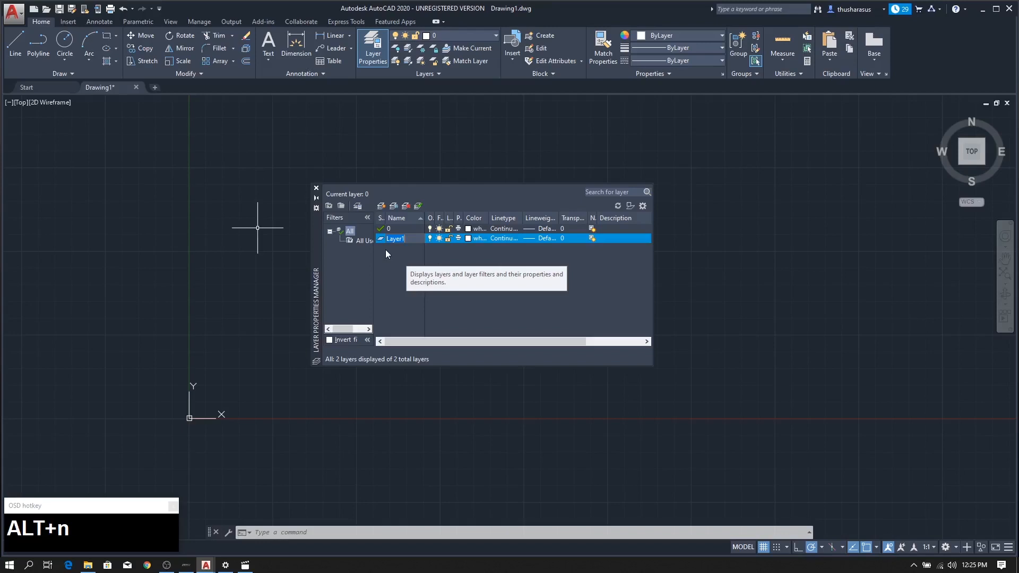
pyautogui.click(382, 208)
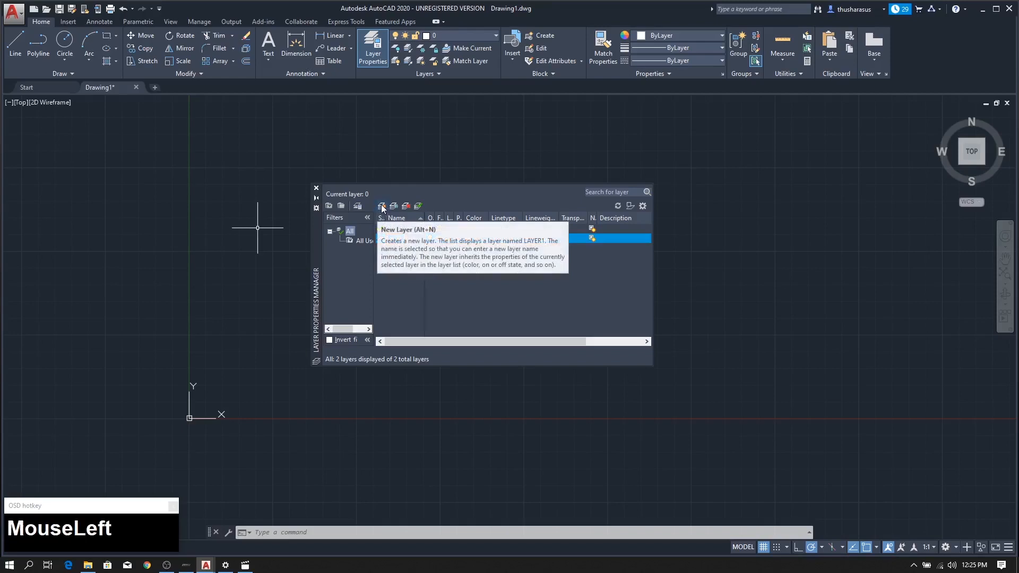
pyautogui.click(383, 207)
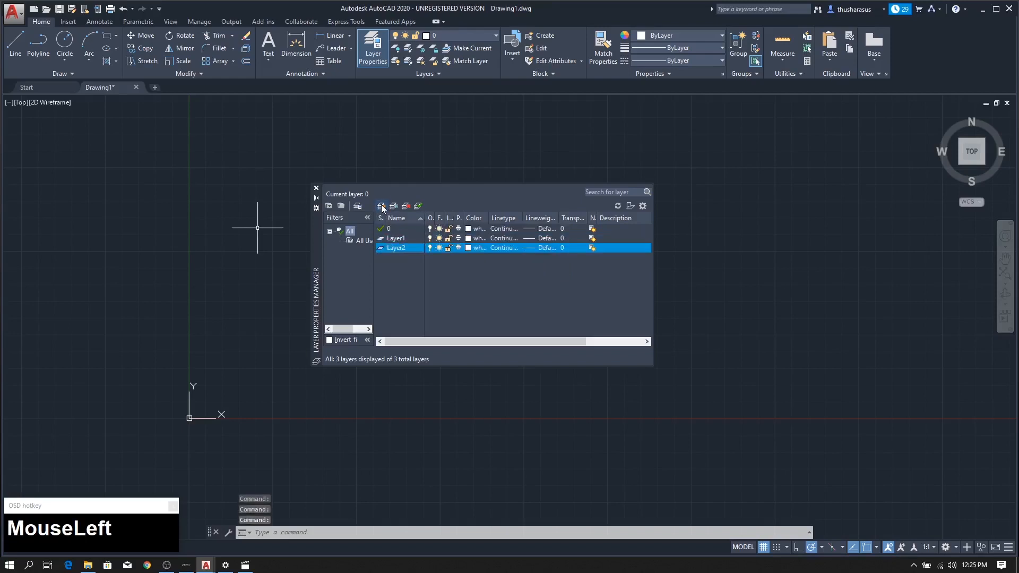
# Step: Add four more layers to the layer list, keeping their default names
pyautogui.click(382, 207)
pyautogui.click(383, 206)
pyautogui.click(382, 207)
pyautogui.click(382, 206)
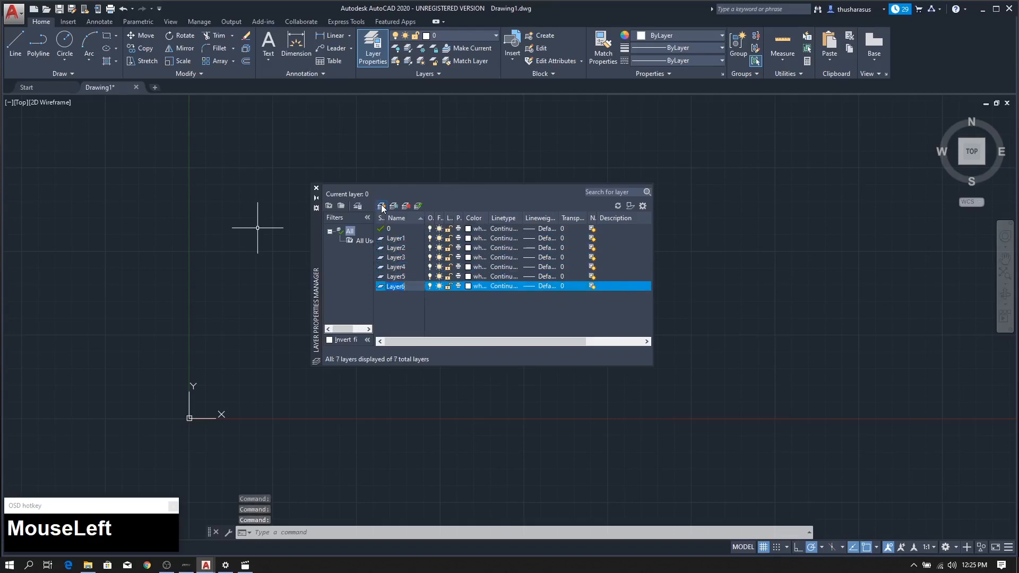
# Step: Delete the layers Layer2 through Layer6 from the layer list
pyautogui.click(404, 237)
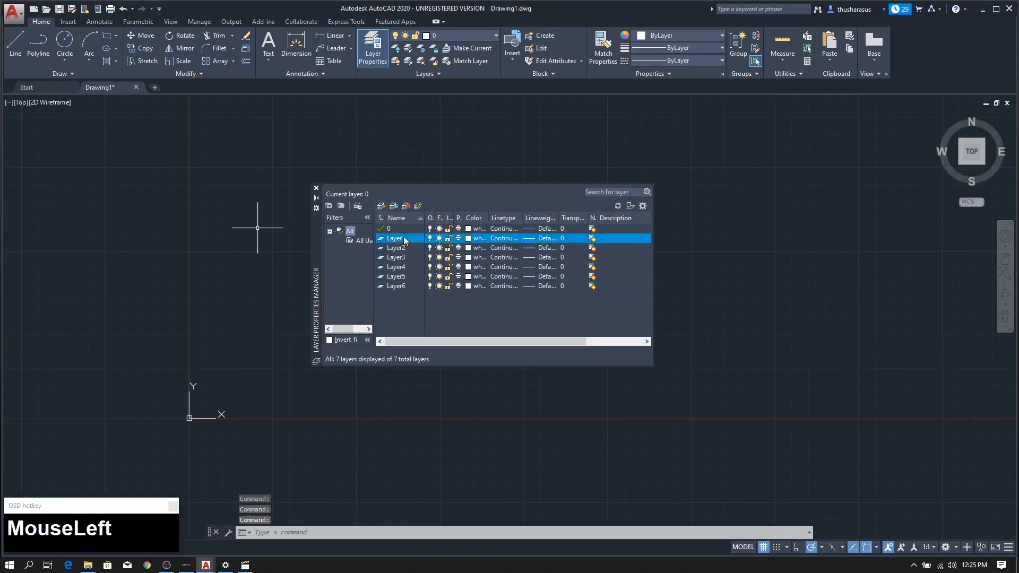
pyautogui.moveTo(410, 296); pyautogui.dragTo(395, 248)
pyautogui.rightClick(396, 247)
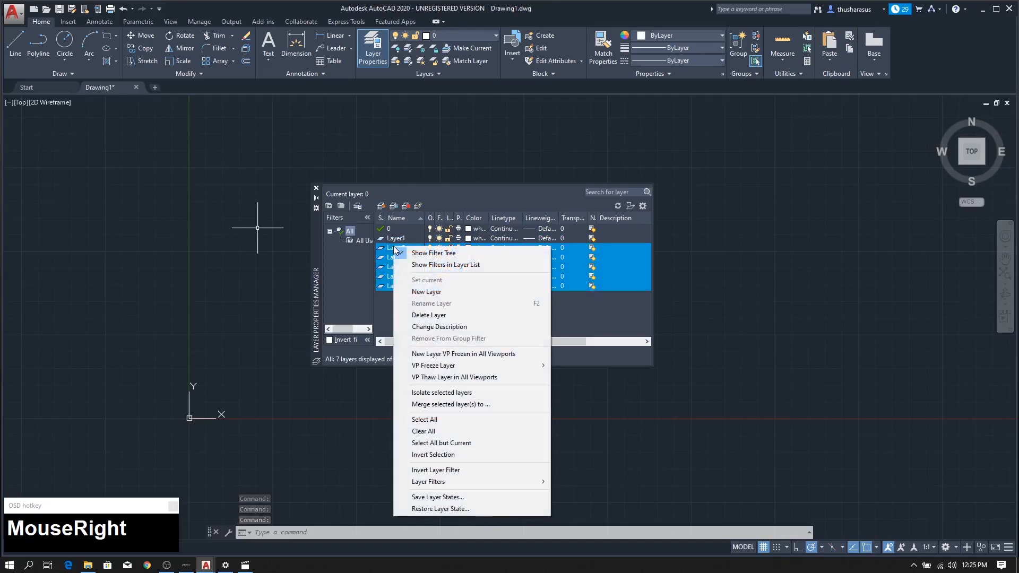
pyautogui.click(428, 315)
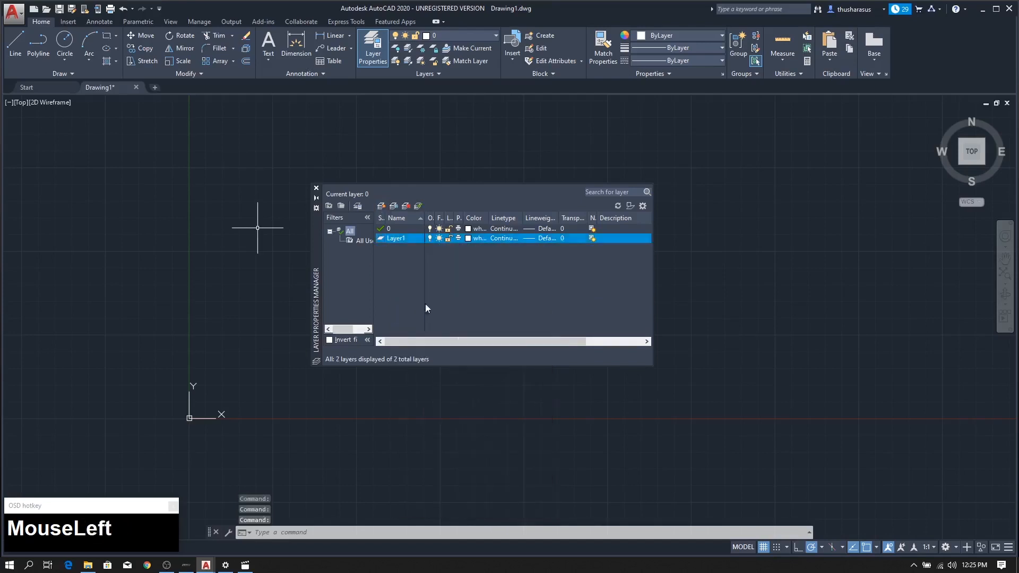
# Step: Make Layer1 the current layer and rename it to OL
pyautogui.doubleClick(400, 236)
pyautogui.doubleClick(399, 231)
pyautogui.doubleClick(397, 238)
pyautogui.rightClick(399, 238)
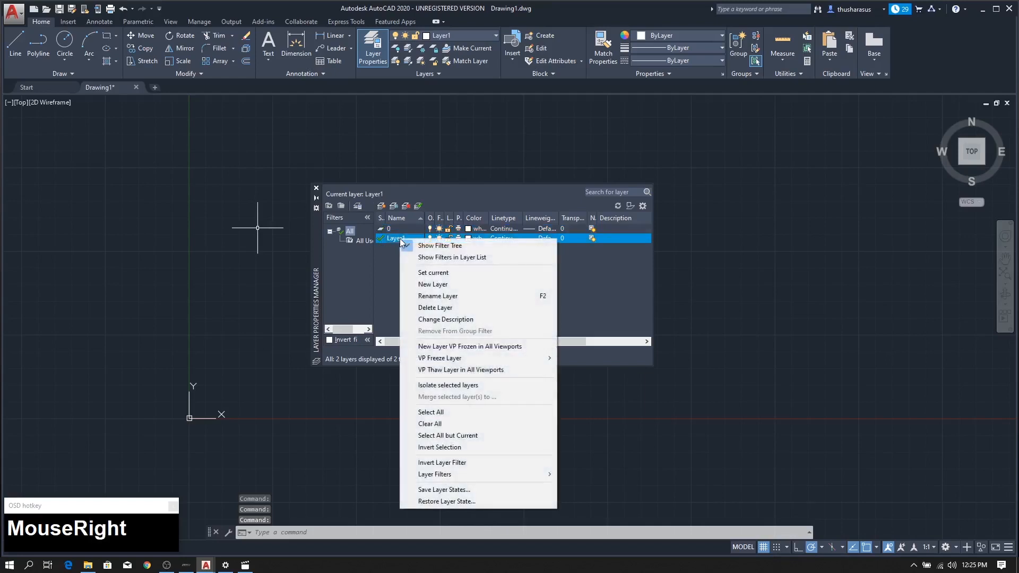
pyautogui.click(438, 297)
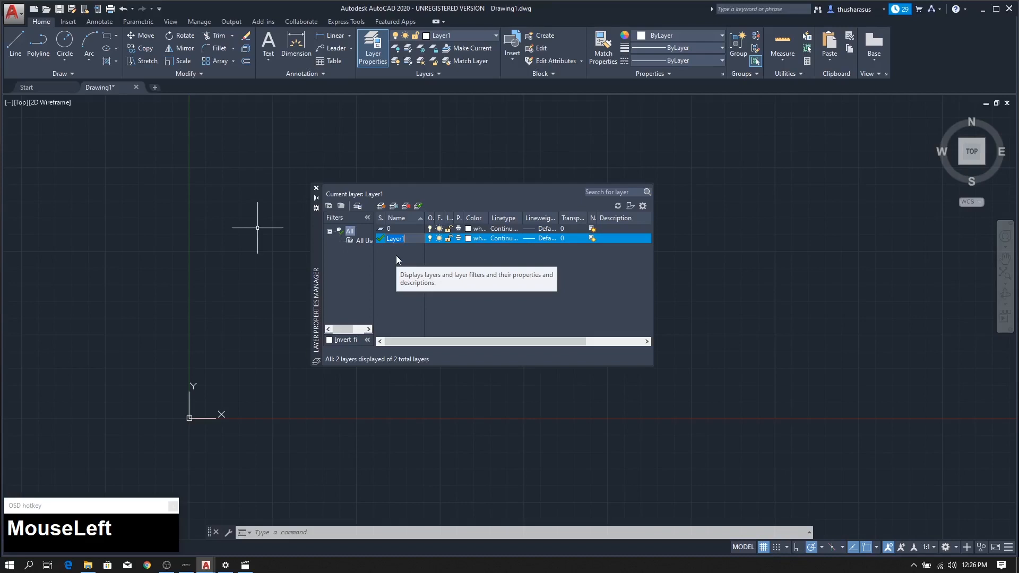
pyautogui.write('OL')
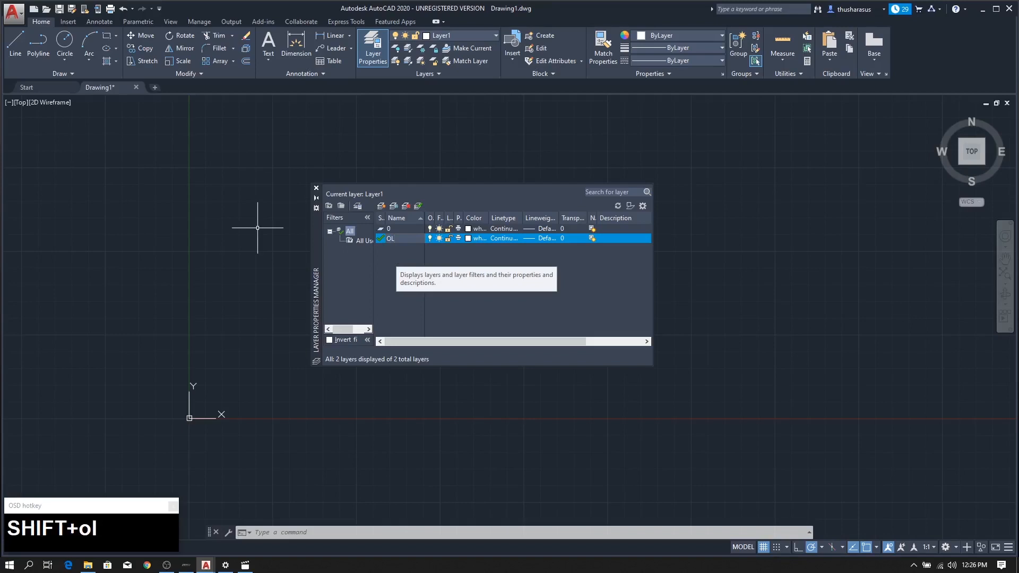
# Step: Try to turn off the current OL layer, choosing to keep it on and dismissing the repeated prompt
pyautogui.click(431, 240)
pyautogui.click(431, 238)
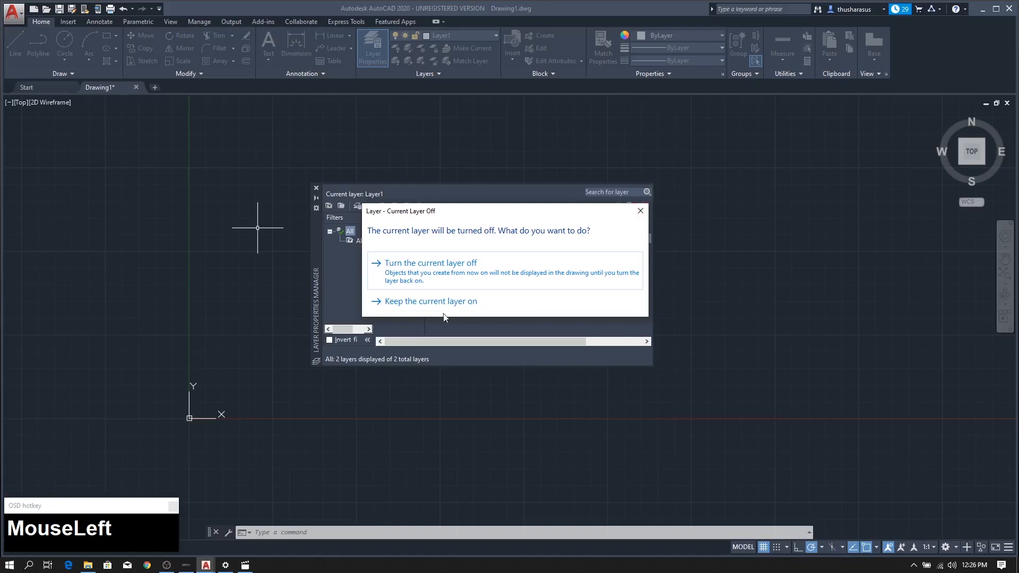
pyautogui.click(436, 301)
pyautogui.click(431, 240)
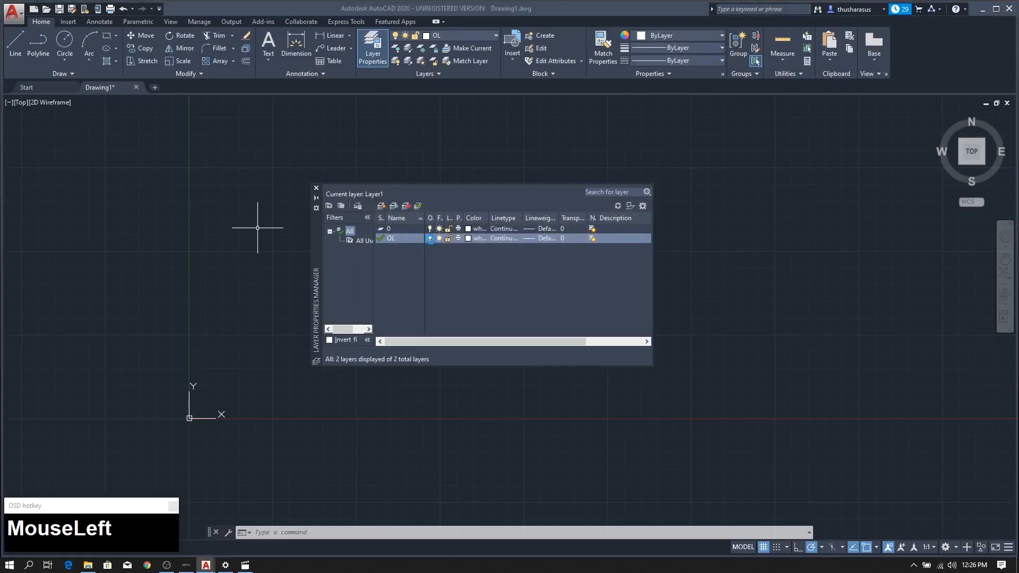
pyautogui.click(641, 213)
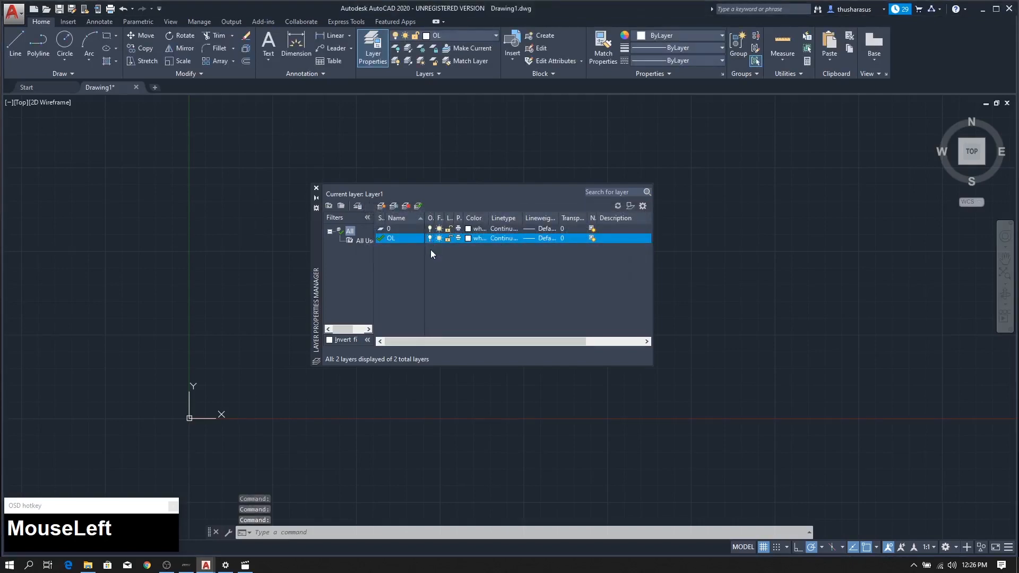
# Step: Try to freeze the OL layer and layer 0, and toggle the OL layer's lock on and off
pyautogui.click(438, 239)
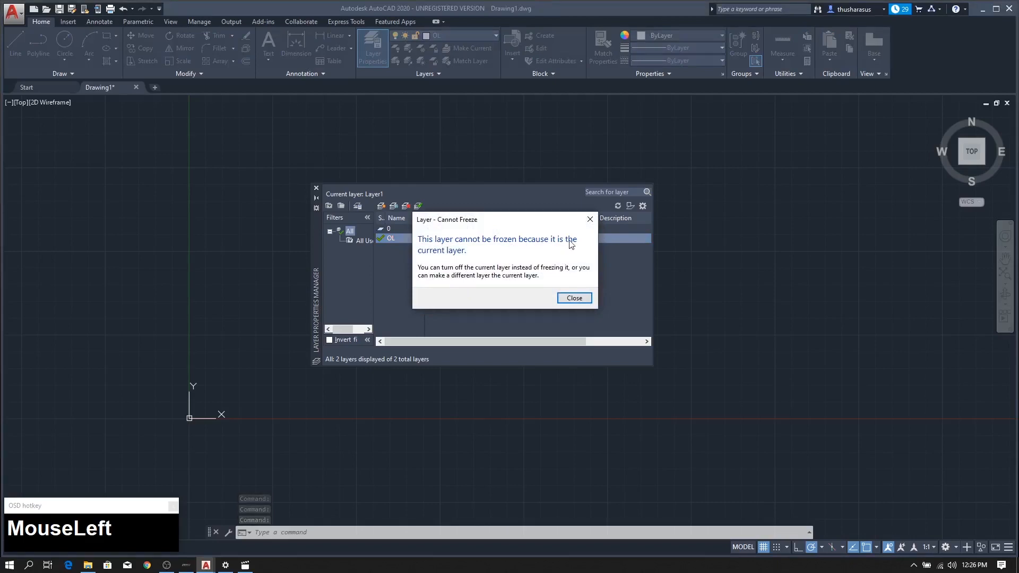
pyautogui.click(591, 219)
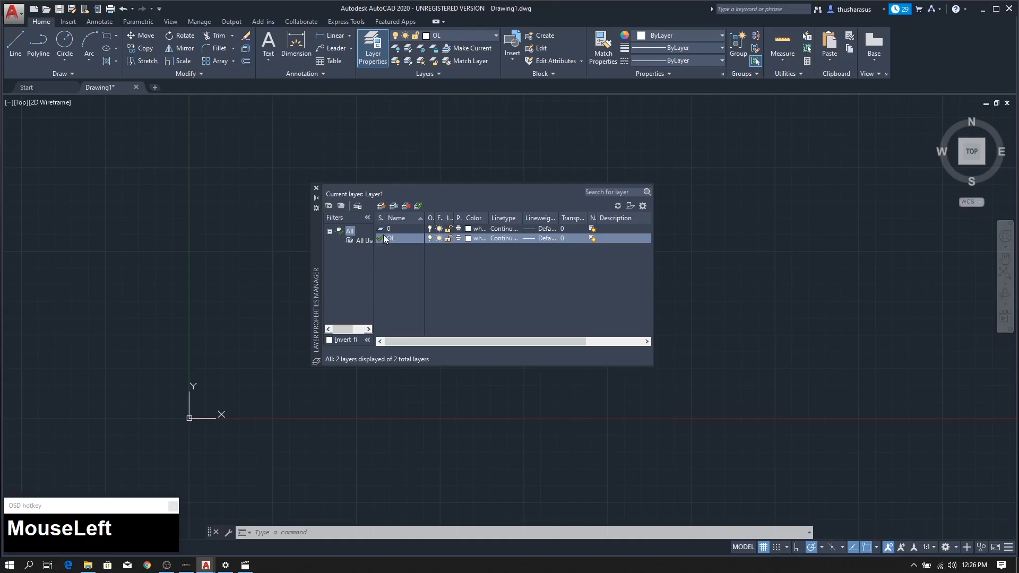
pyautogui.click(440, 231)
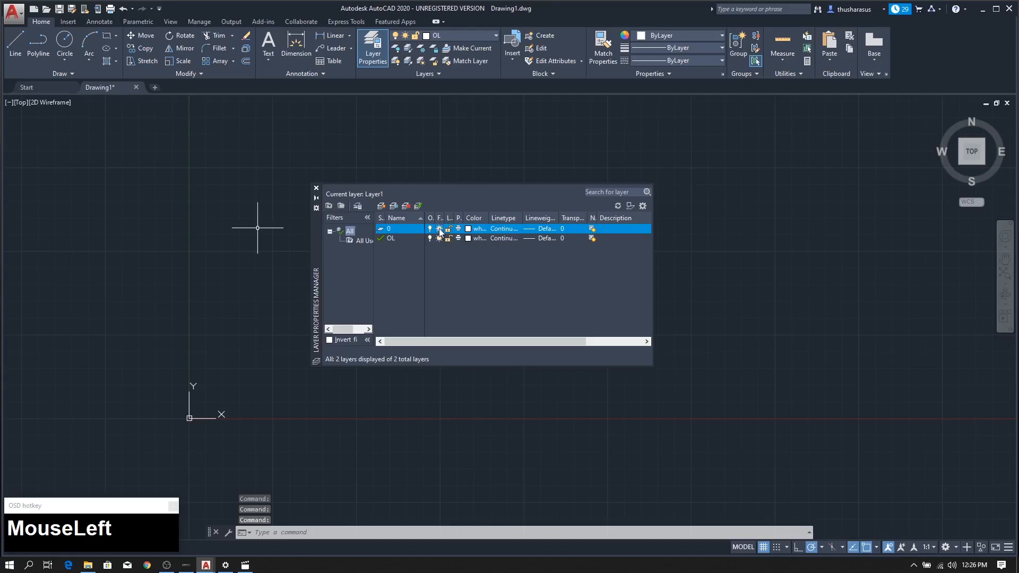
pyautogui.click(448, 239)
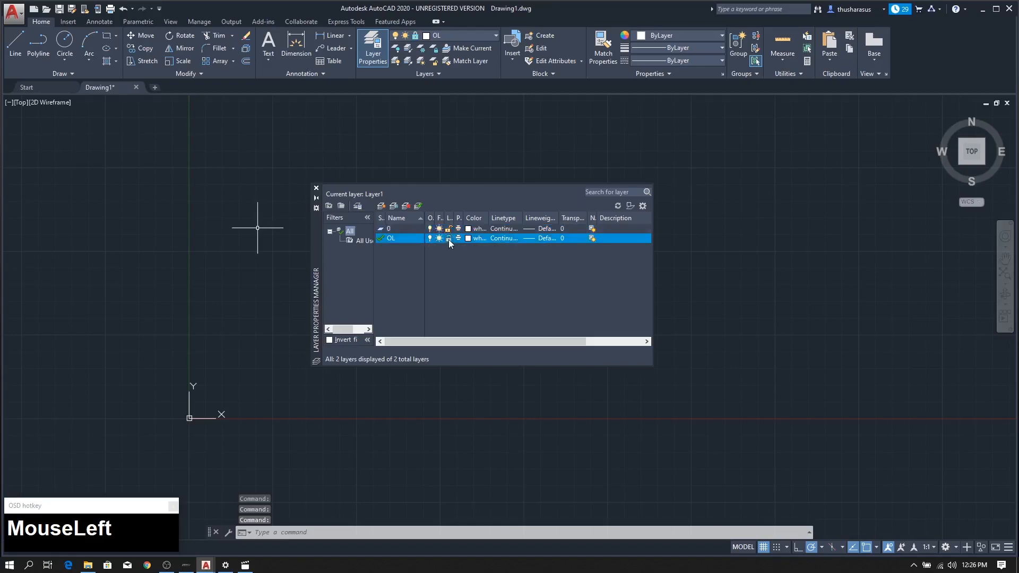
pyautogui.click(449, 239)
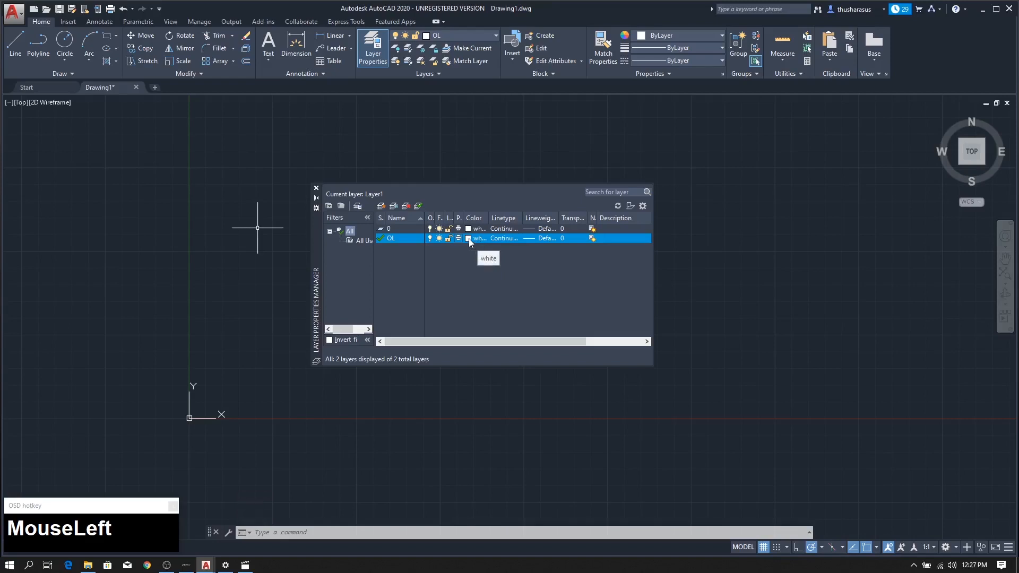
# Step: Set the OL layer's color to white, index color 7
pyautogui.click(470, 238)
pyautogui.moveTo(482, 186); pyautogui.dragTo(662, 114)
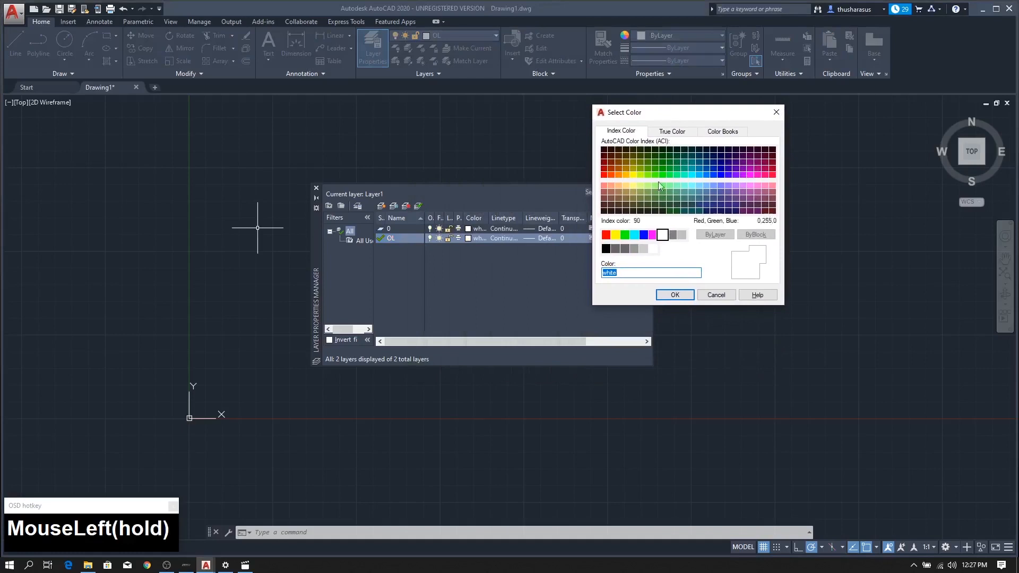
pyautogui.click(663, 241)
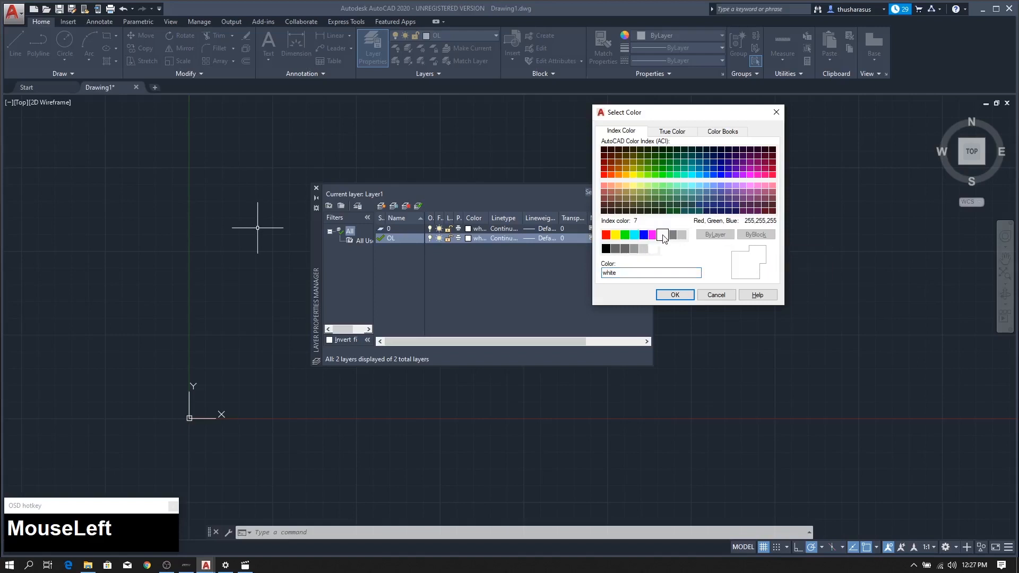
pyautogui.click(676, 296)
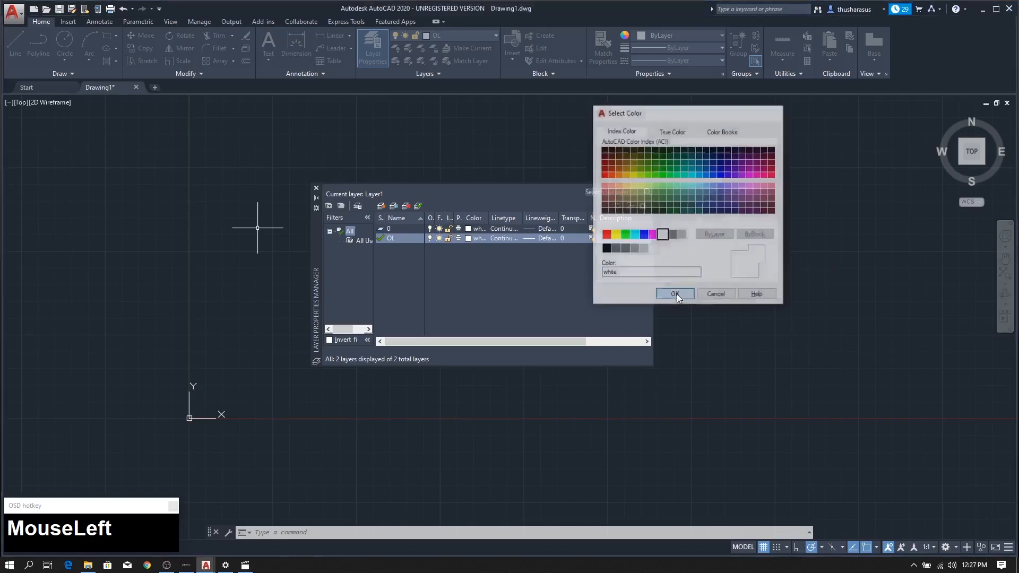
# Step: Open the linetype selection for the OL layer and load the HIDDEN linetype from acadiso.lin, leaving Continuous selected
pyautogui.click(502, 240)
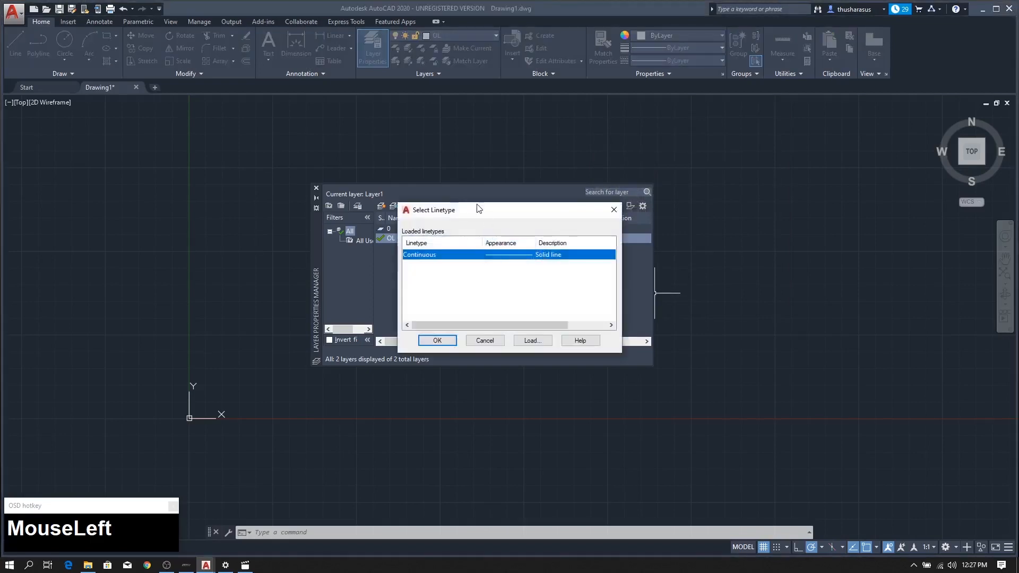
pyautogui.moveTo(478, 211); pyautogui.dragTo(611, 208)
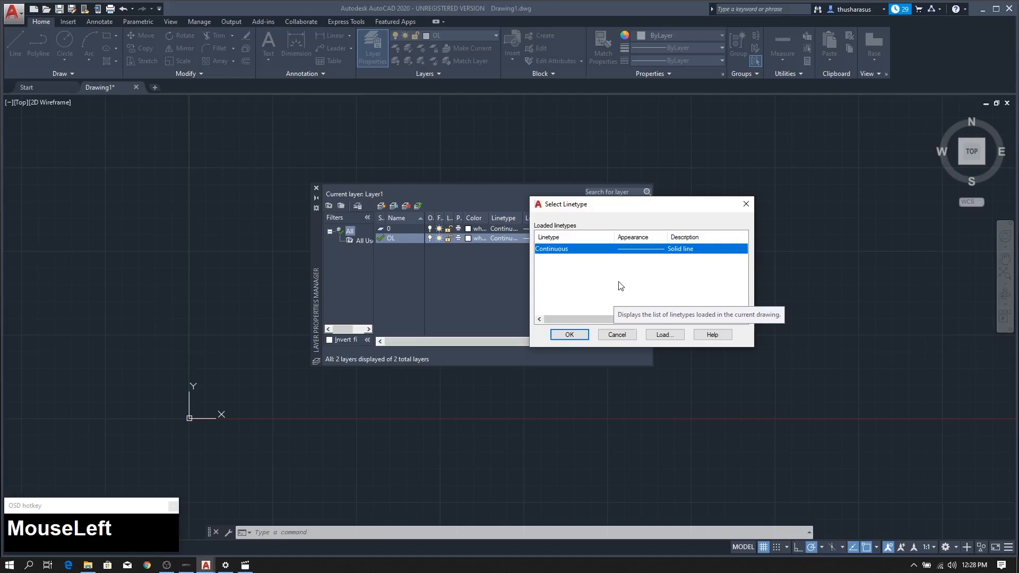
pyautogui.click(663, 335)
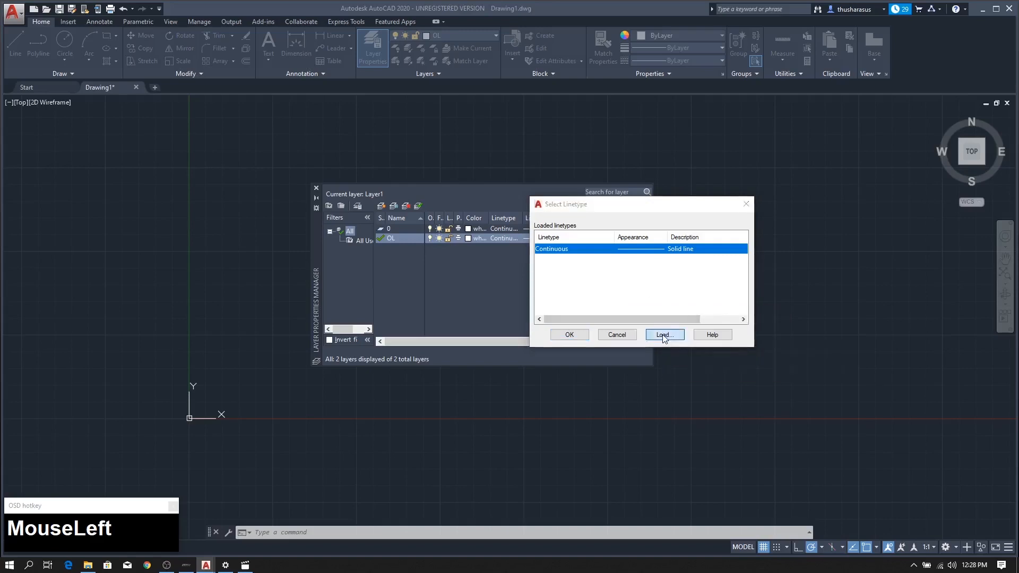
pyautogui.moveTo(743, 253); pyautogui.dragTo(676, 266)
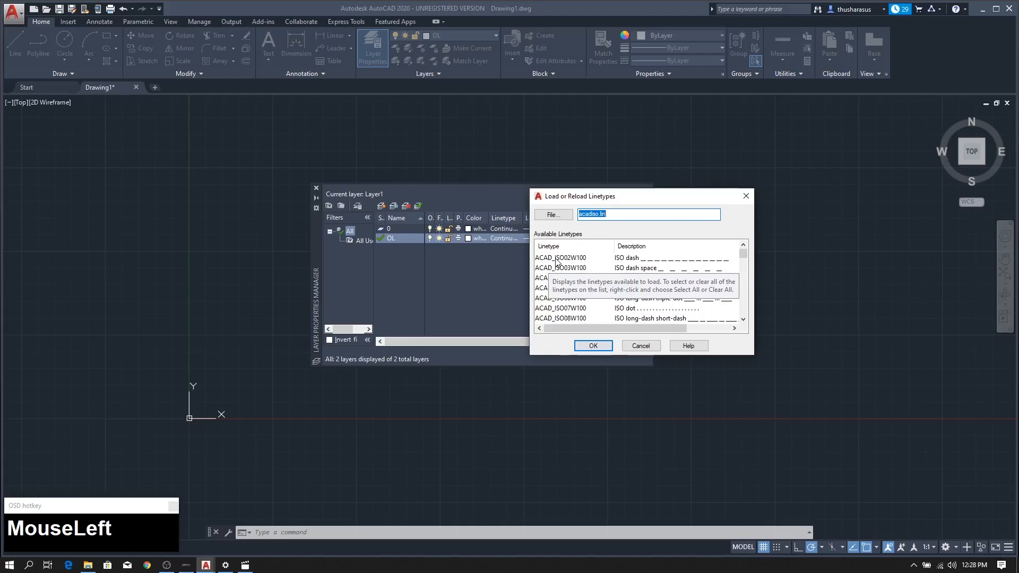
pyautogui.click(557, 259)
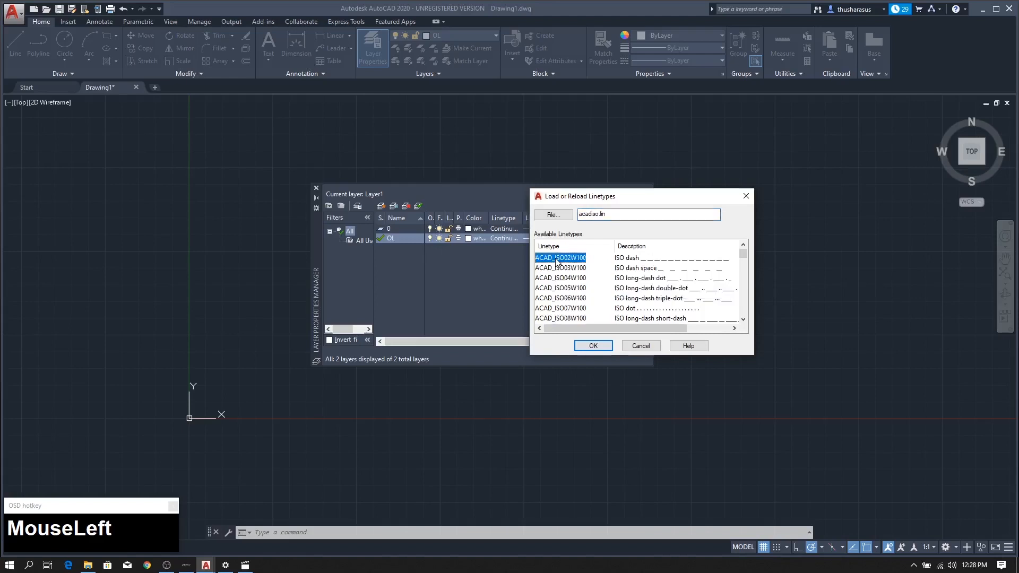
pyautogui.press('h')
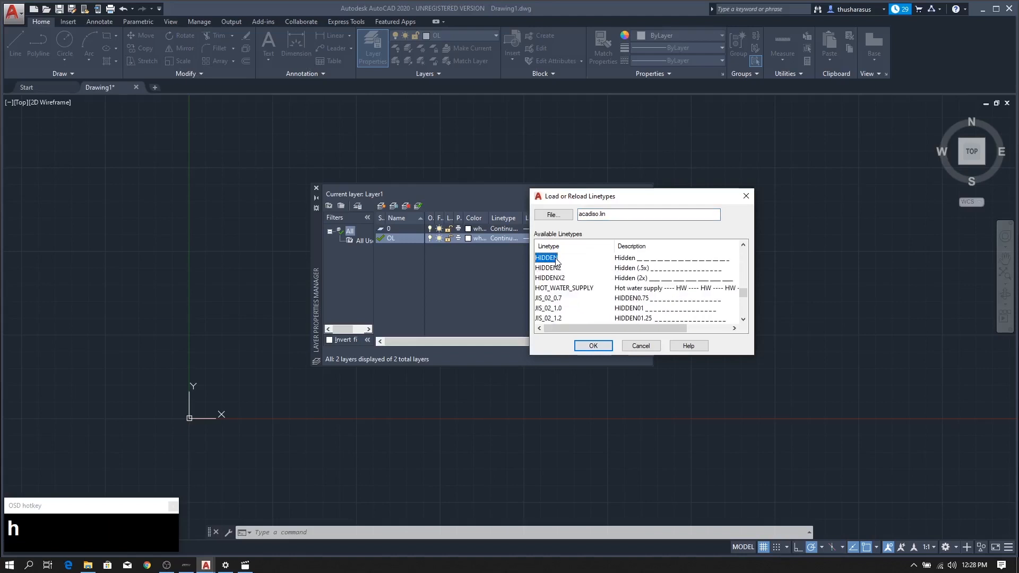
pyautogui.press('Return')
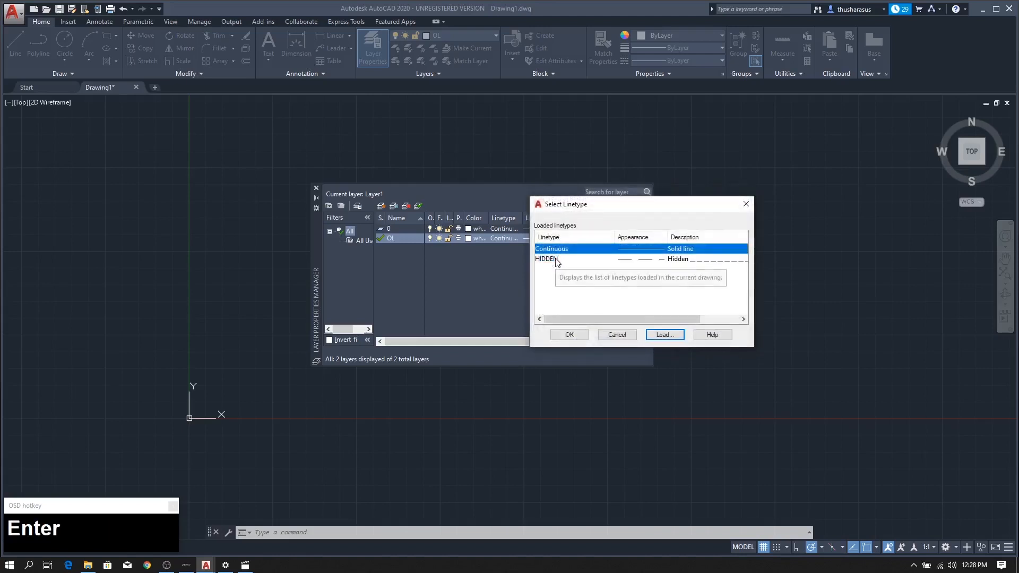
pyautogui.click(557, 260)
pyautogui.click(566, 250)
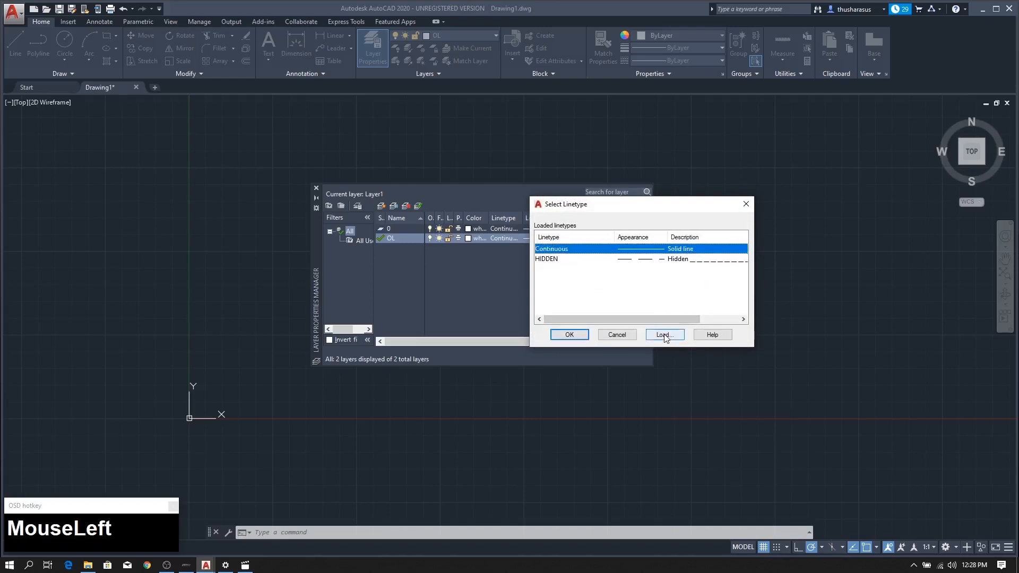
# Step: Load the CENTER linetype from acadiso.lin into the drawing
pyautogui.click(664, 335)
pyautogui.click(552, 259)
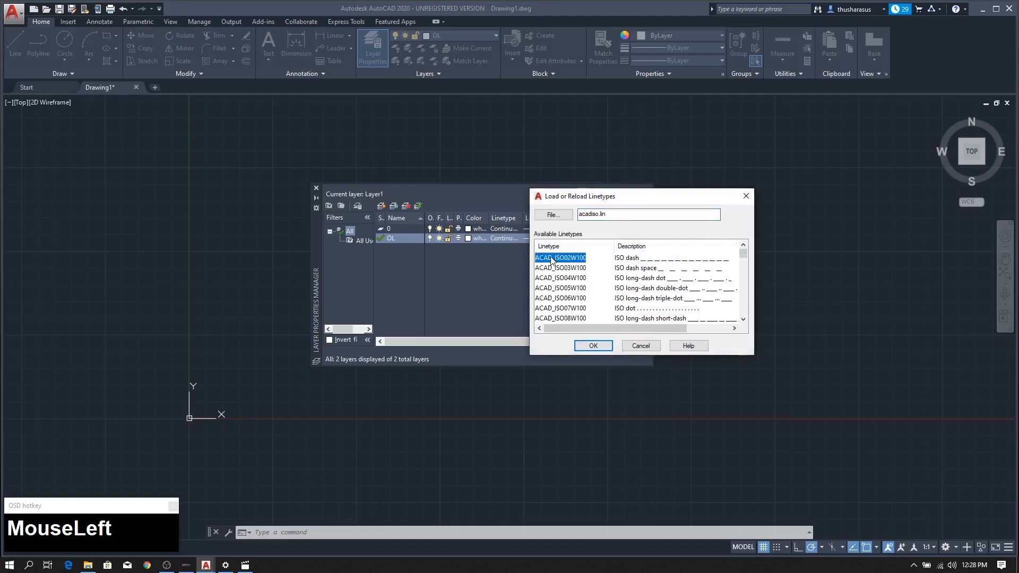
pyautogui.press('c')
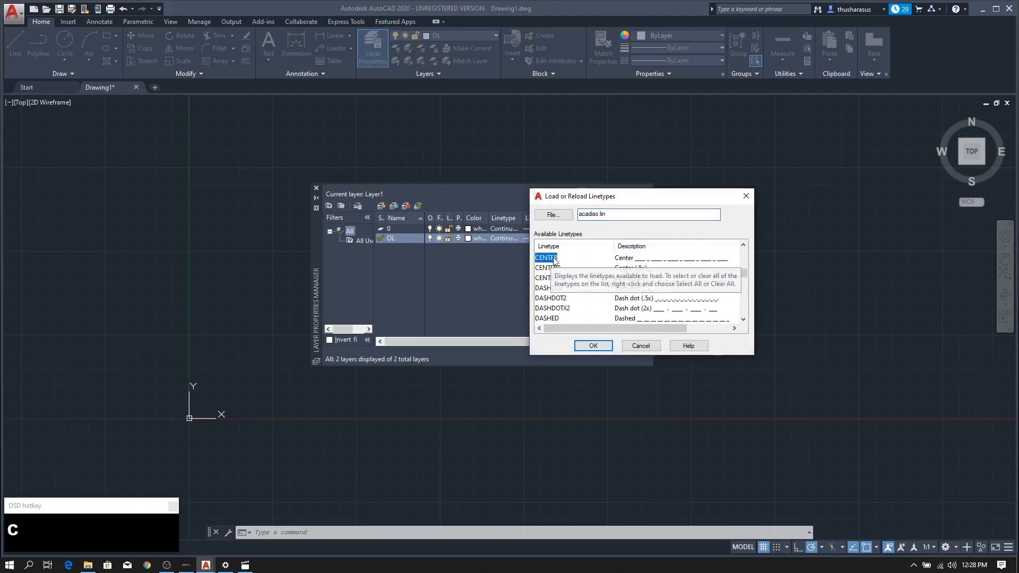
pyautogui.click(658, 281)
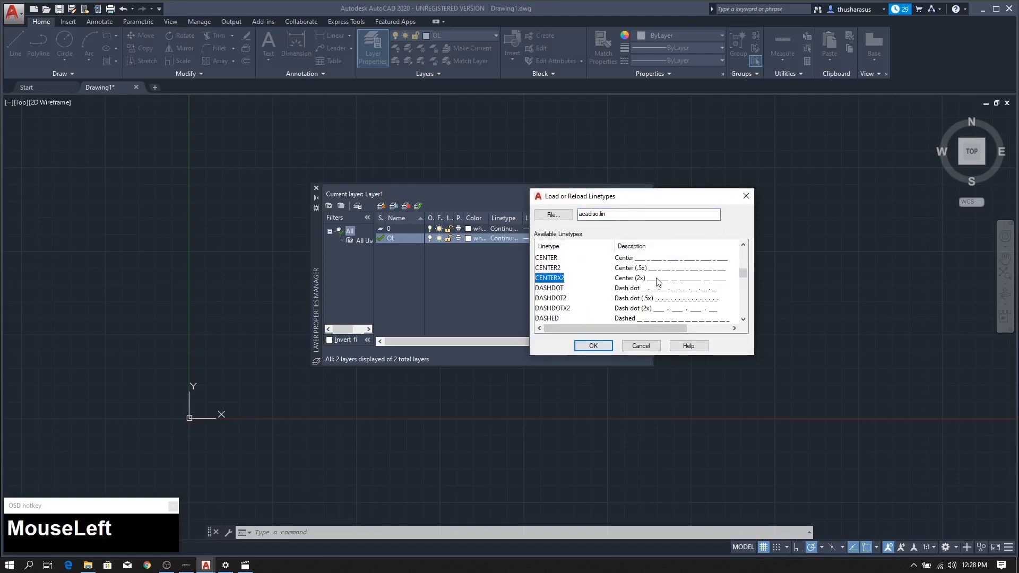
pyautogui.click(552, 258)
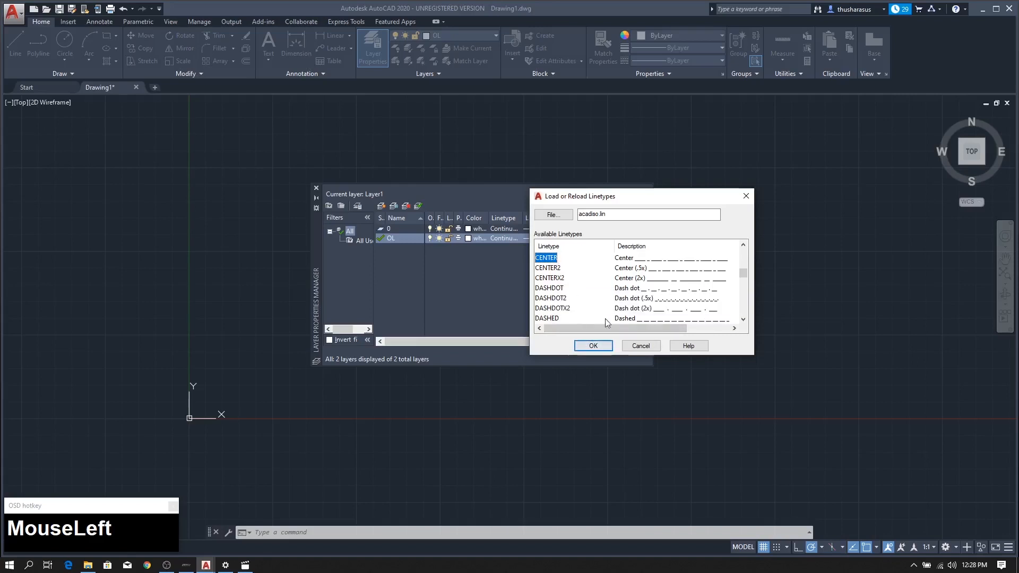
pyautogui.click(593, 346)
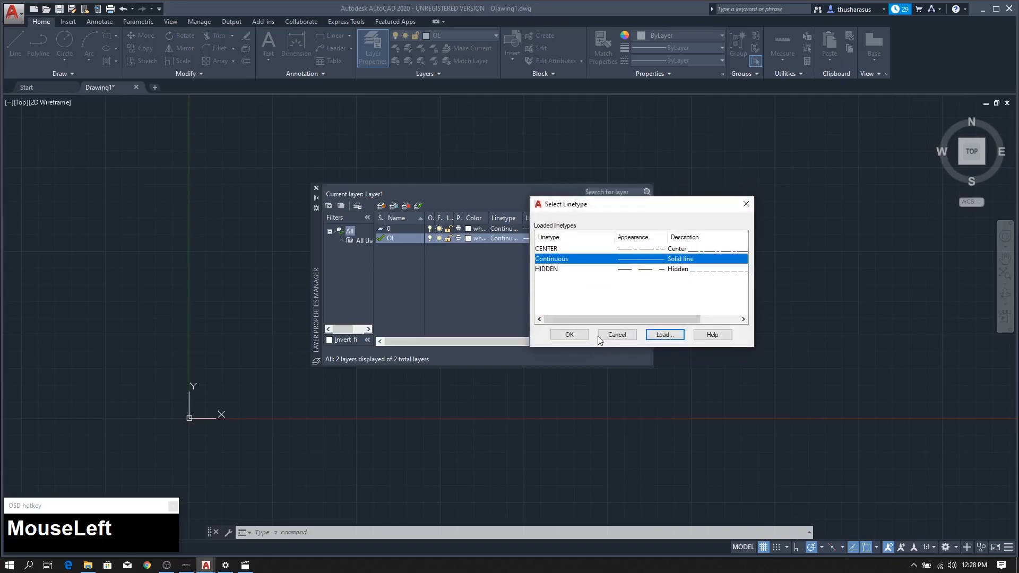
# Step: Look over the loaded HIDDEN, CENTER and Continuous linetypes and assign Continuous to the OL layer
pyautogui.click(550, 269)
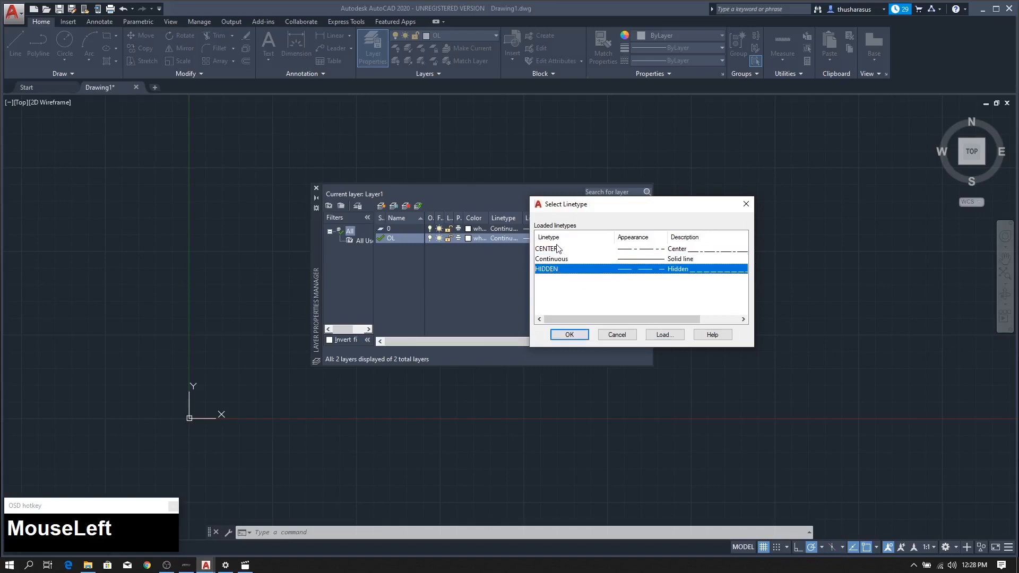
pyautogui.click(557, 248)
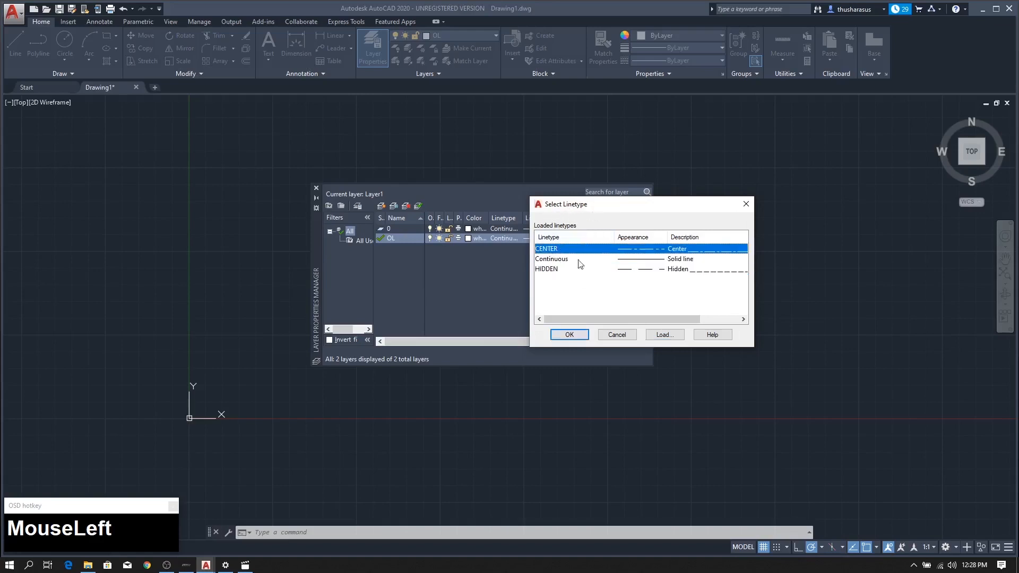
pyautogui.click(550, 259)
pyautogui.click(551, 269)
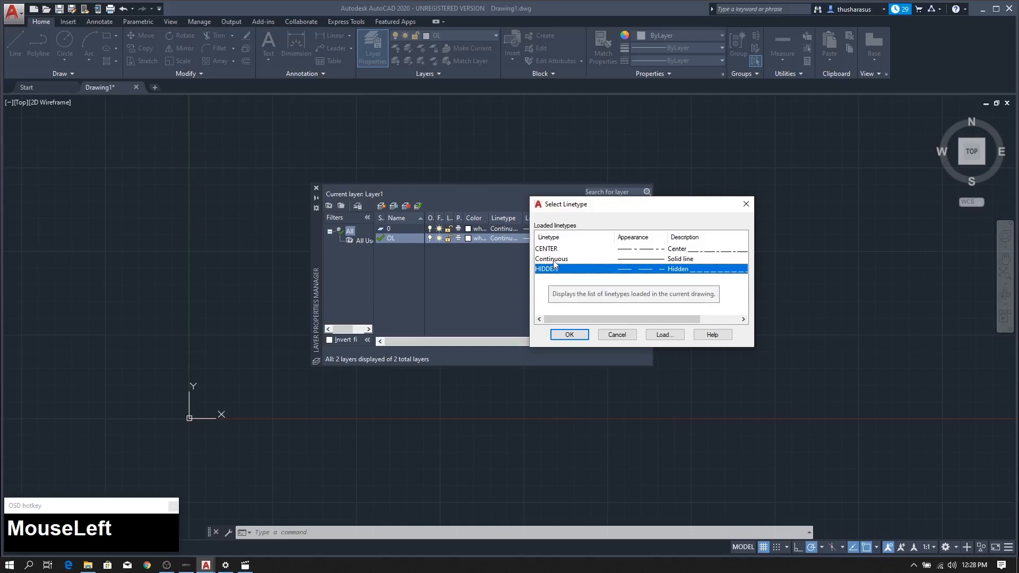
pyautogui.click(555, 259)
pyautogui.click(552, 249)
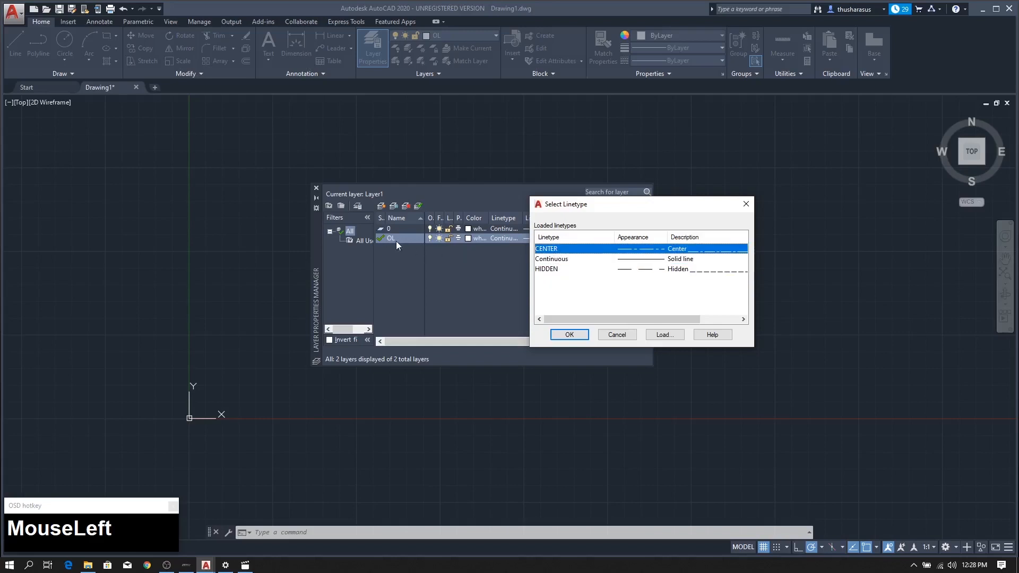
pyautogui.click(549, 259)
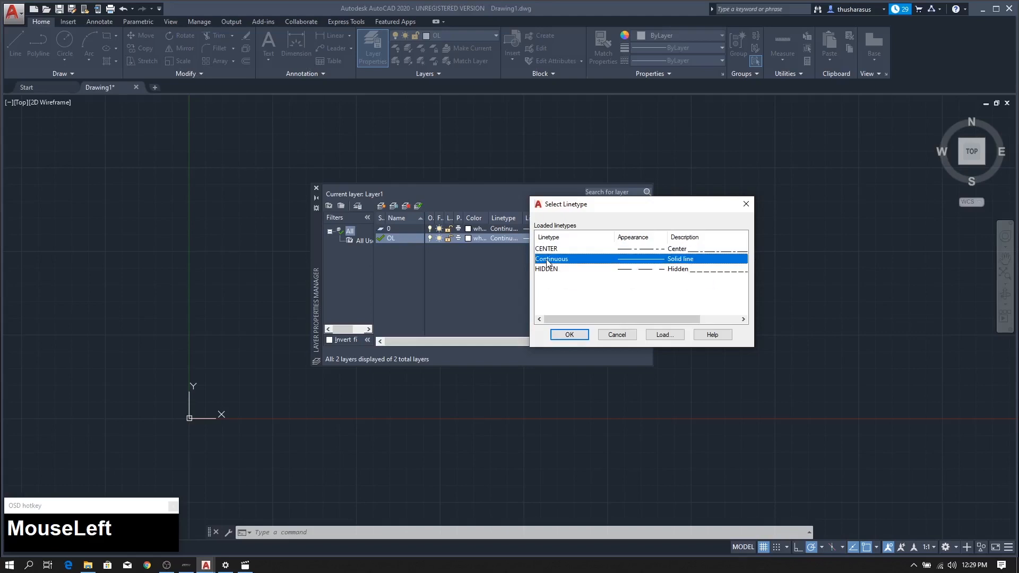
pyautogui.click(569, 334)
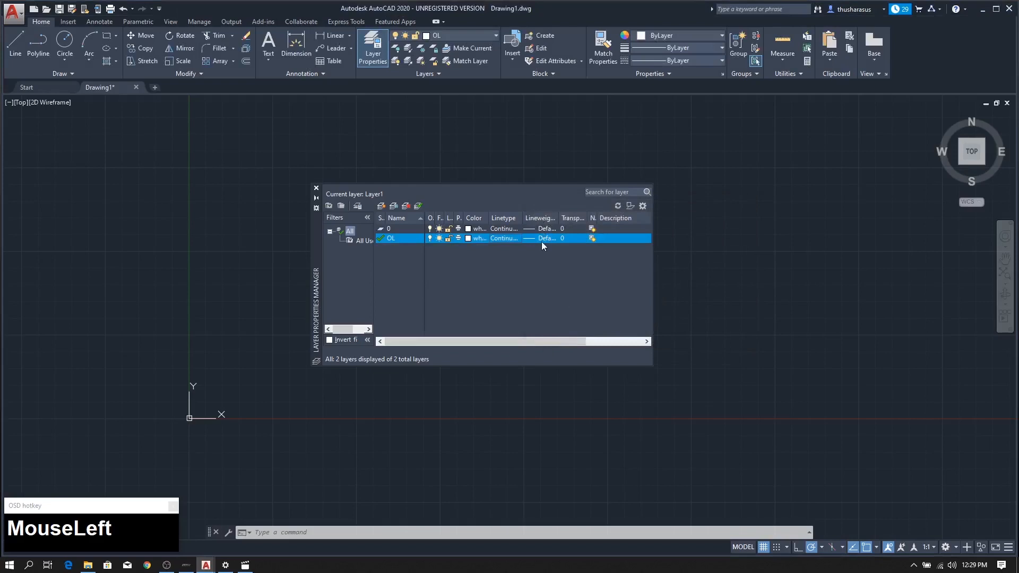
# Step: Set the OL layer's lineweight to 0.30 mm
pyautogui.click(541, 240)
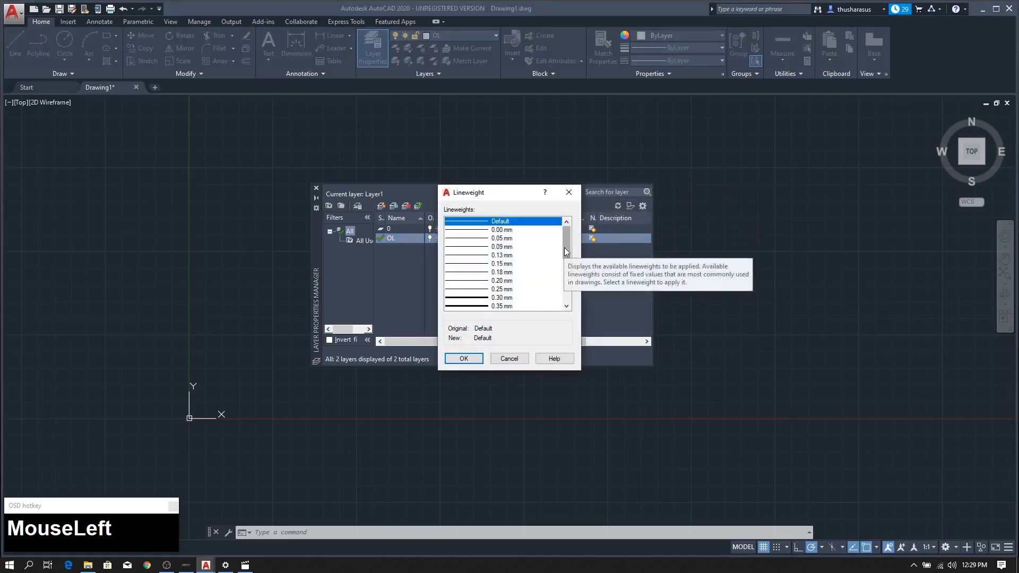
pyautogui.click(464, 298)
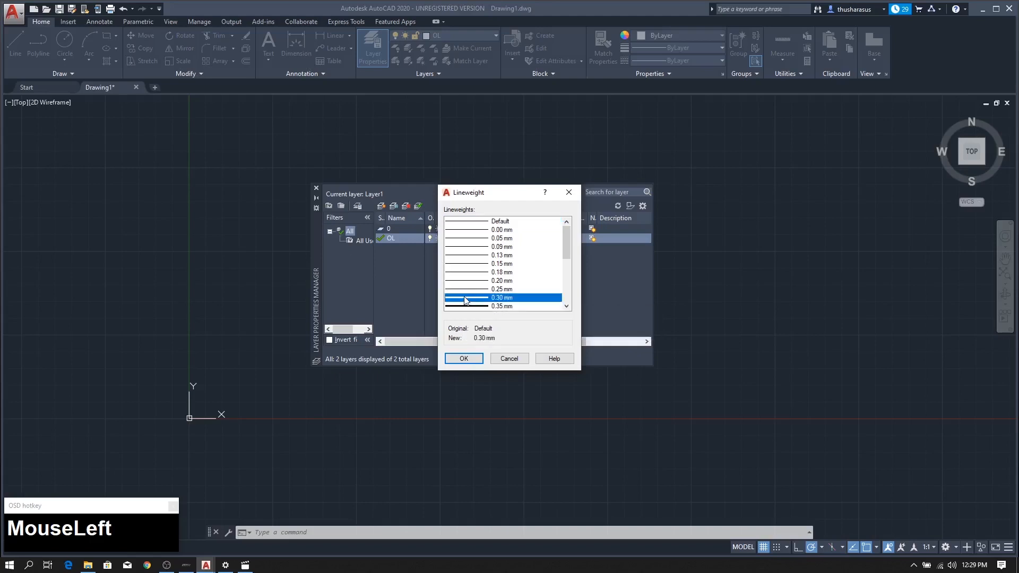
pyautogui.click(464, 359)
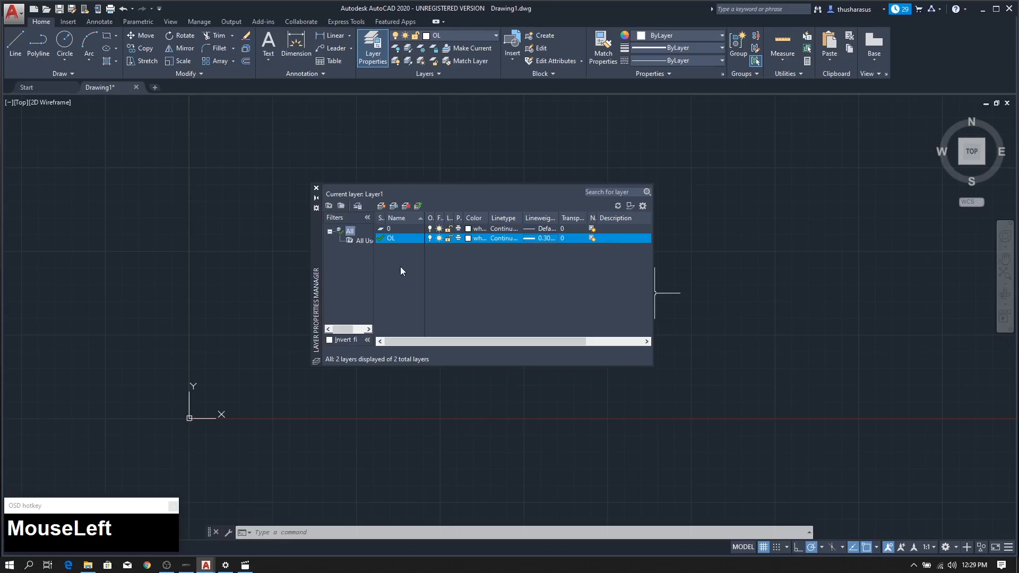
# Step: Create a new layer named HL and set its color to cyan, index color 4
pyautogui.hotkey('alt', 'n')
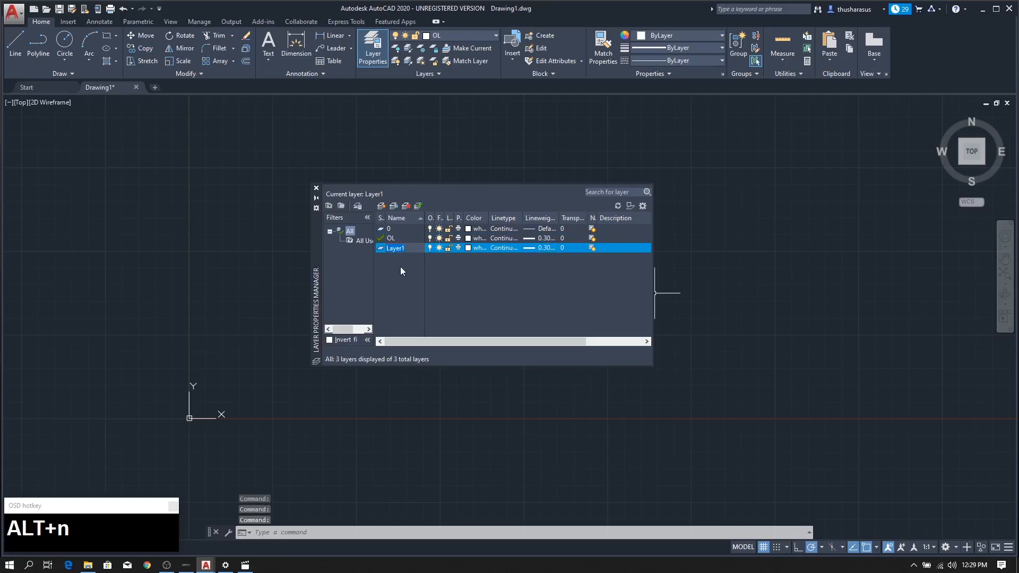
pyautogui.write('H')
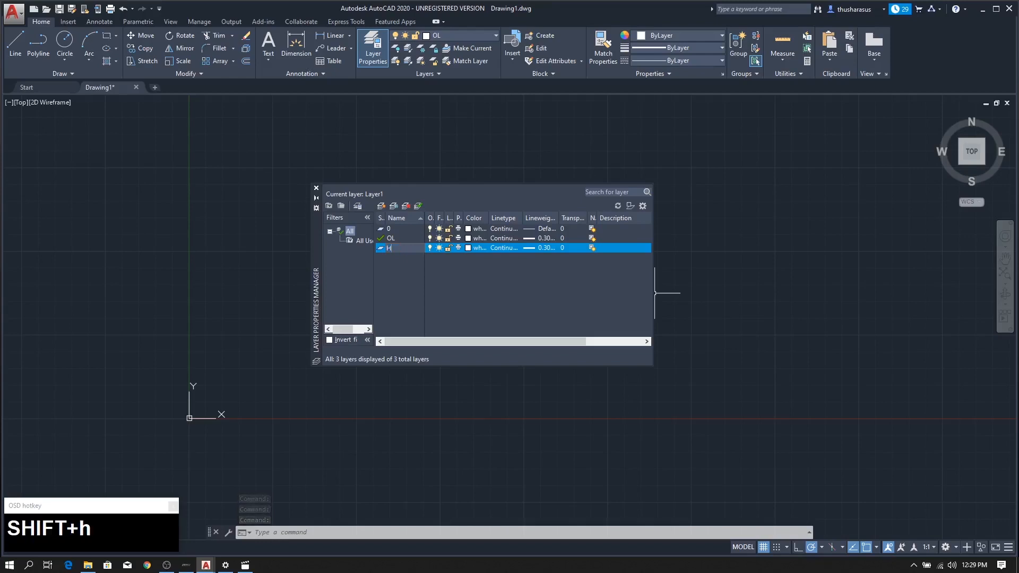
pyautogui.write('L')
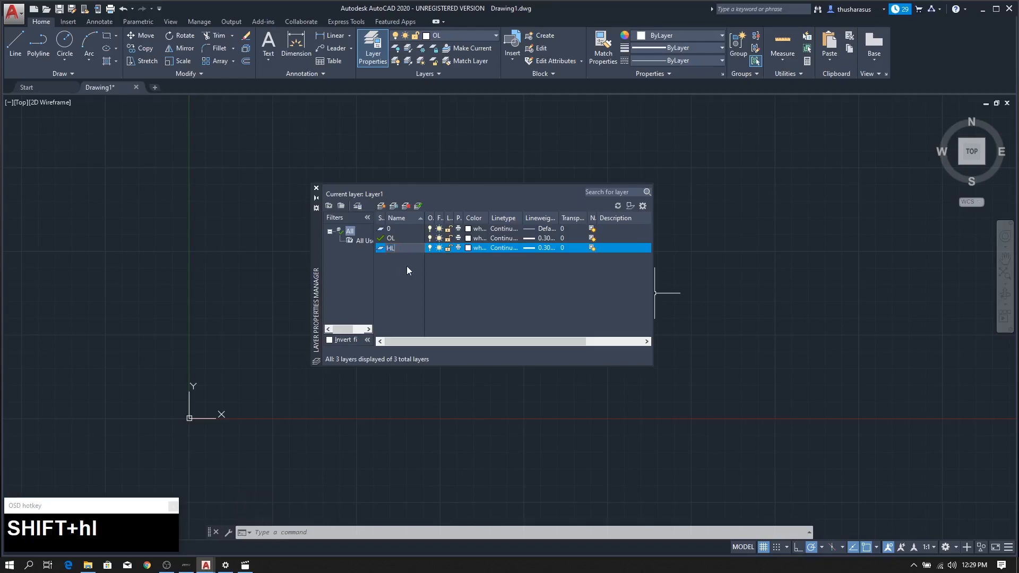
pyautogui.click(467, 248)
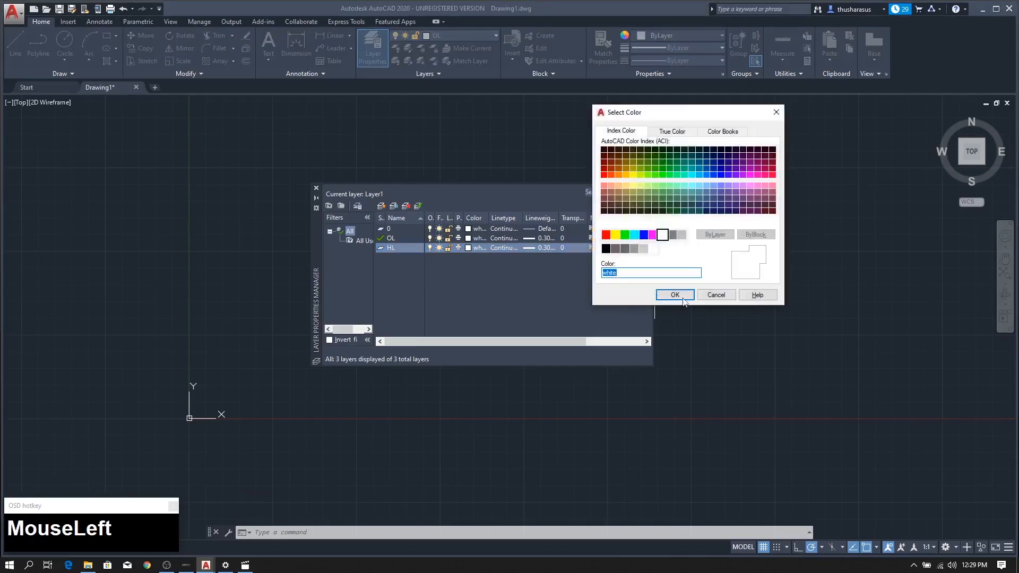
pyautogui.click(635, 235)
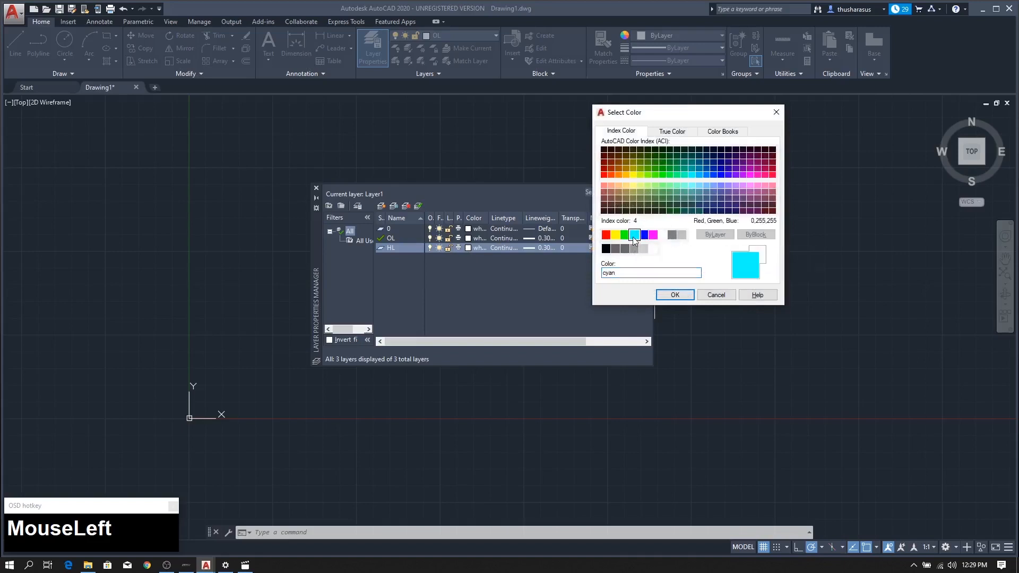
pyautogui.click(674, 296)
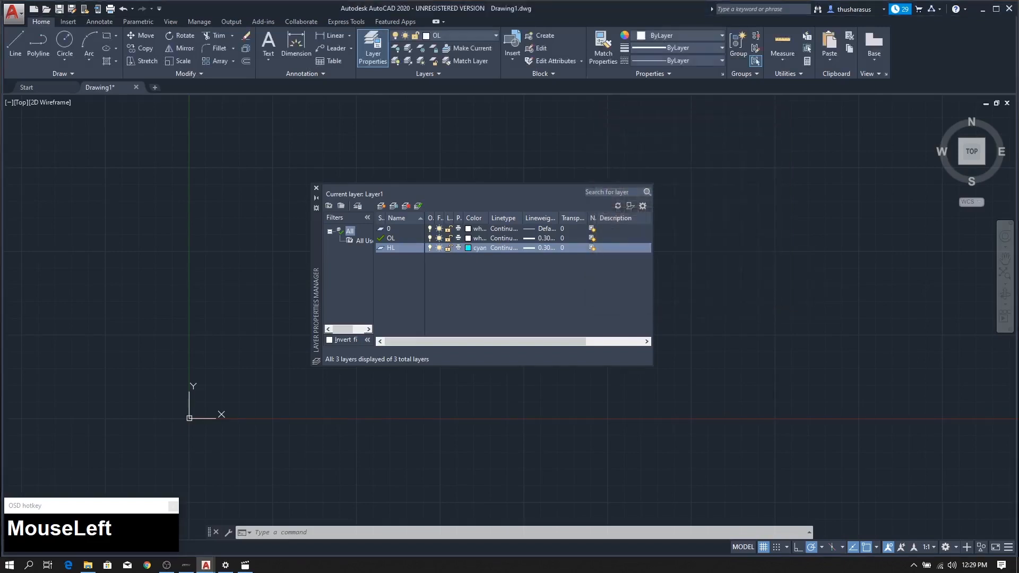
# Step: Assign the HIDDEN linetype to the HL layer and set its lineweight to Default
pyautogui.click(500, 248)
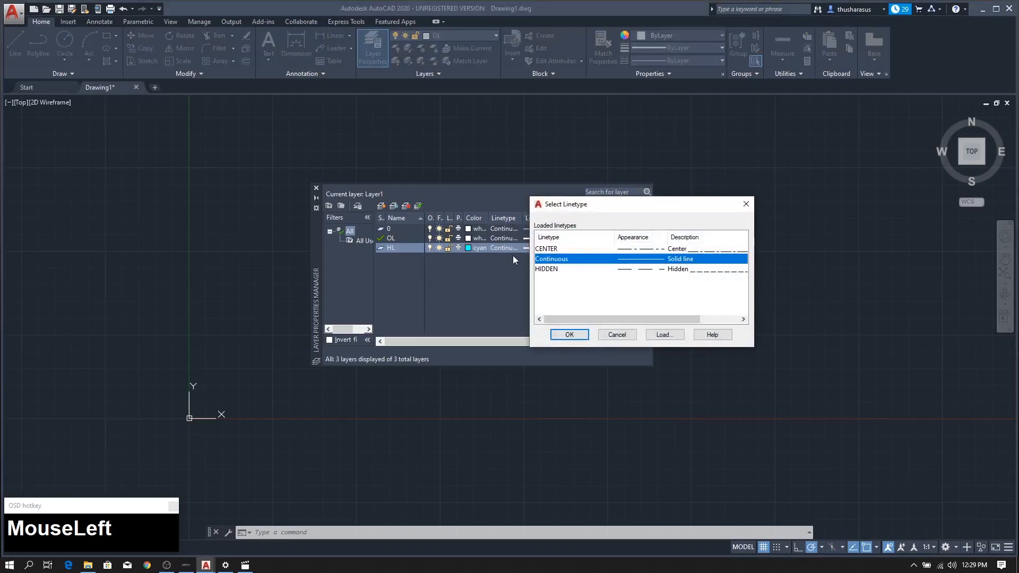
pyautogui.click(546, 269)
pyautogui.click(569, 334)
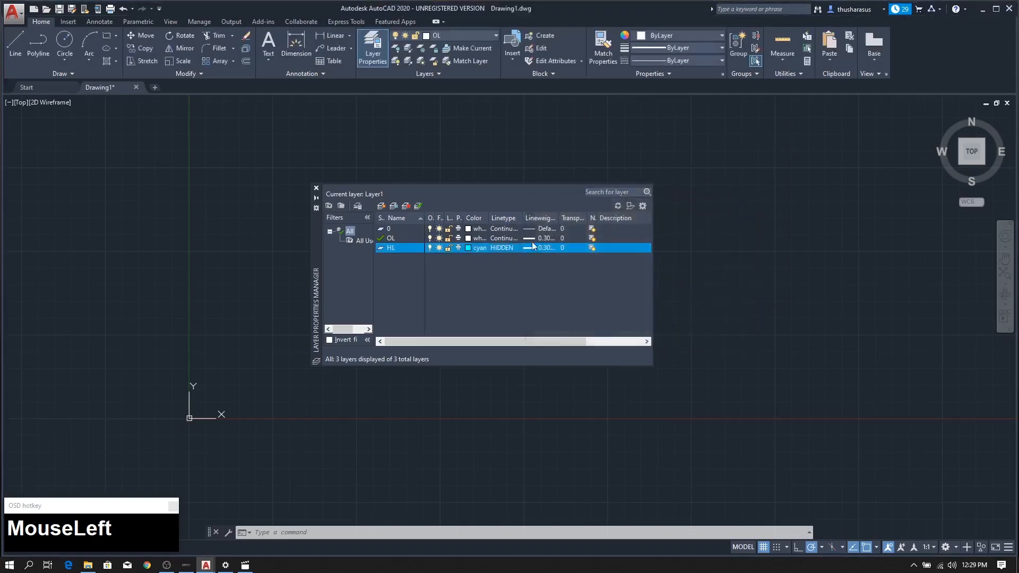
pyautogui.click(533, 251)
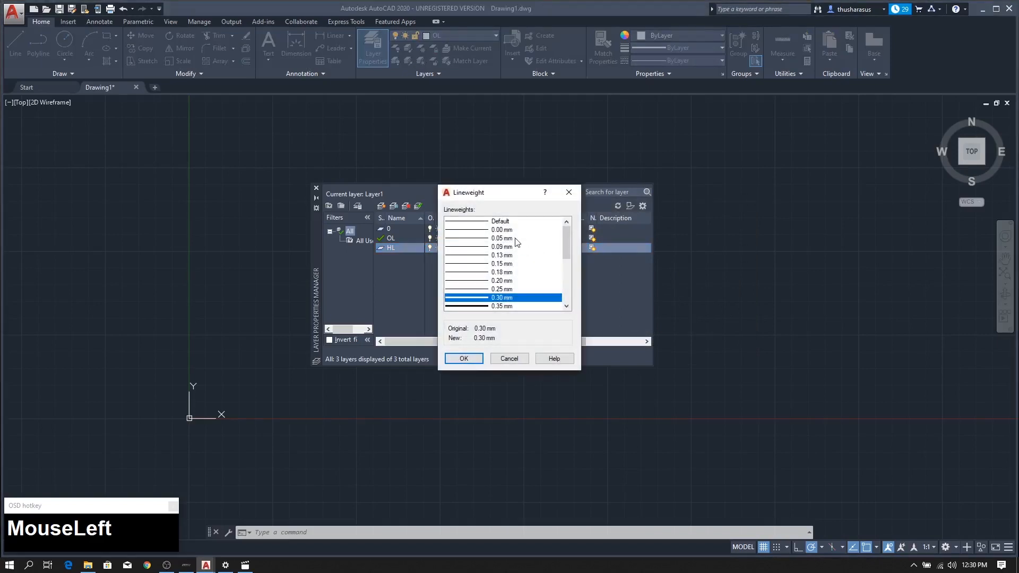
pyautogui.click(498, 223)
pyautogui.click(463, 359)
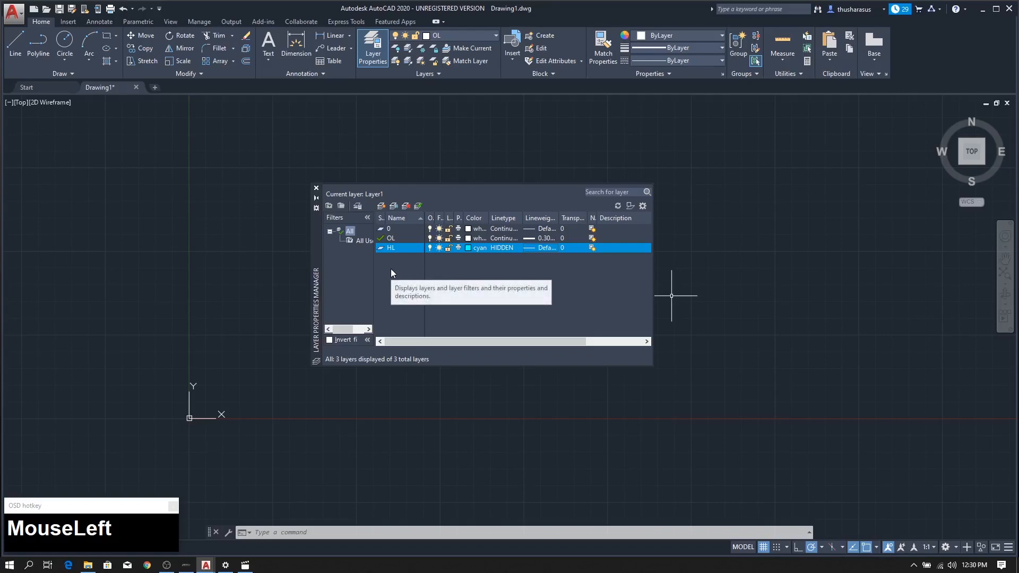
# Step: Create a new layer named CL and set its color to index color 31
pyautogui.hotkey('alt', 'n')
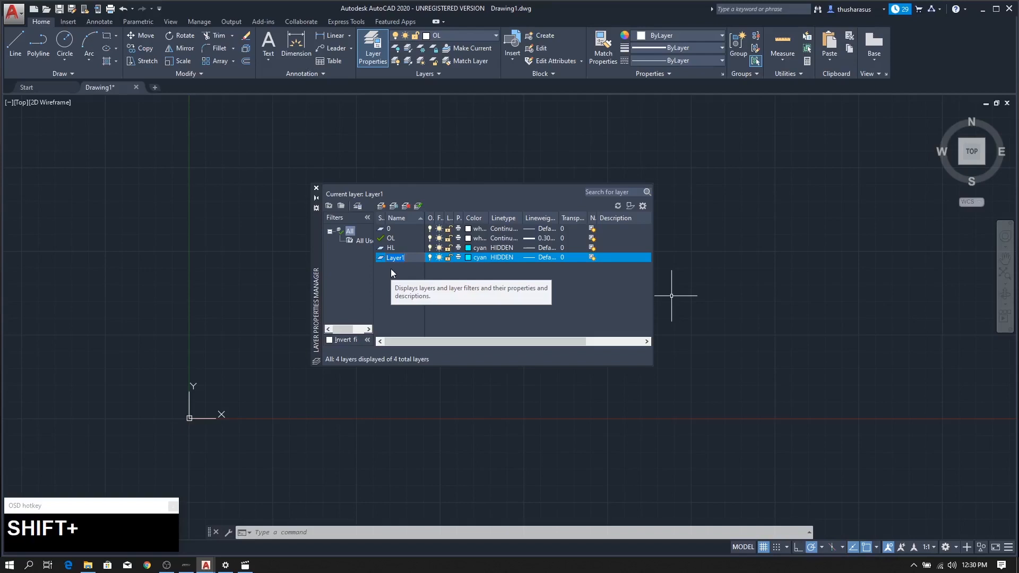
pyautogui.write('CL')
pyautogui.click(469, 259)
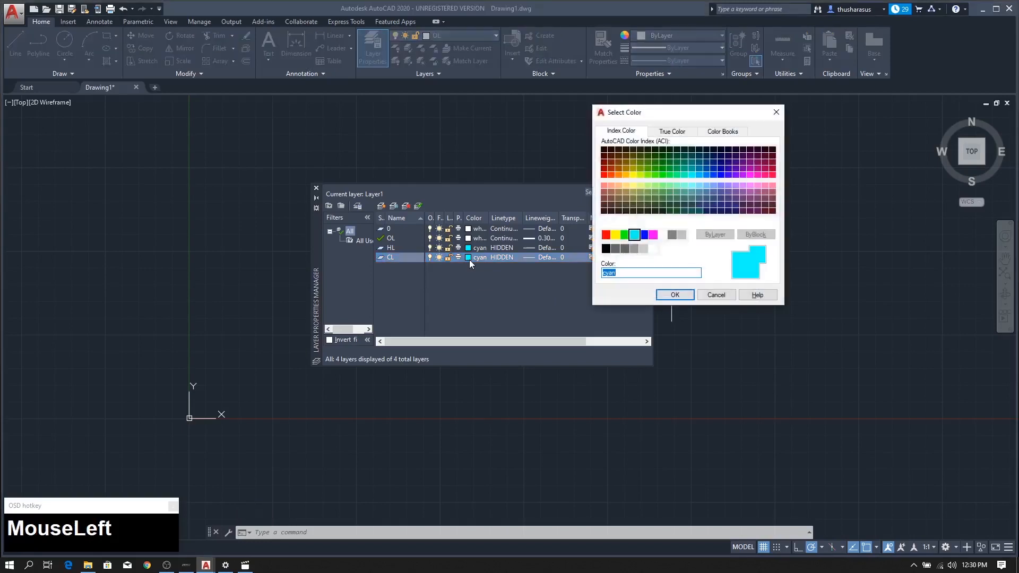
pyautogui.click(620, 187)
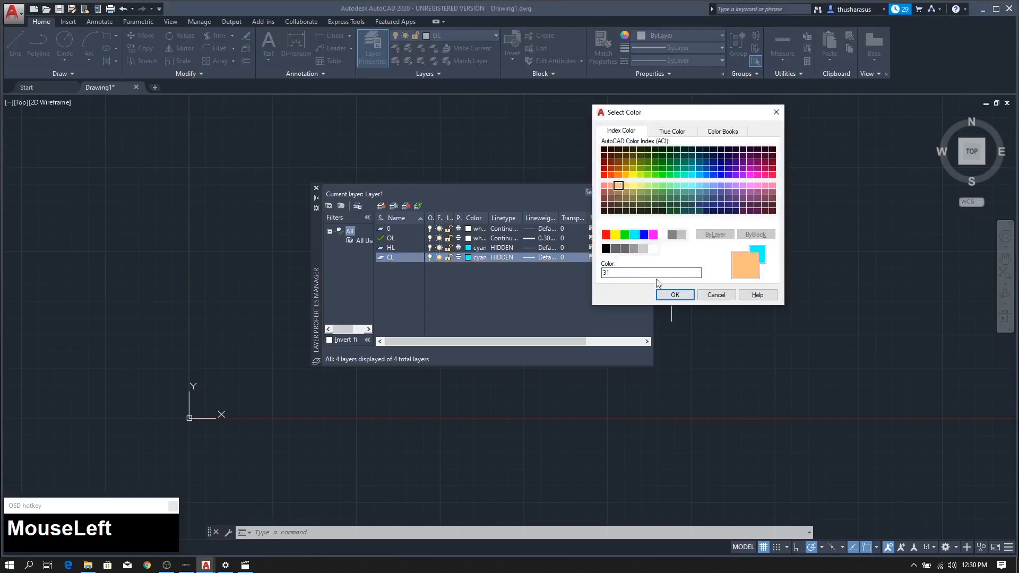
pyautogui.click(674, 295)
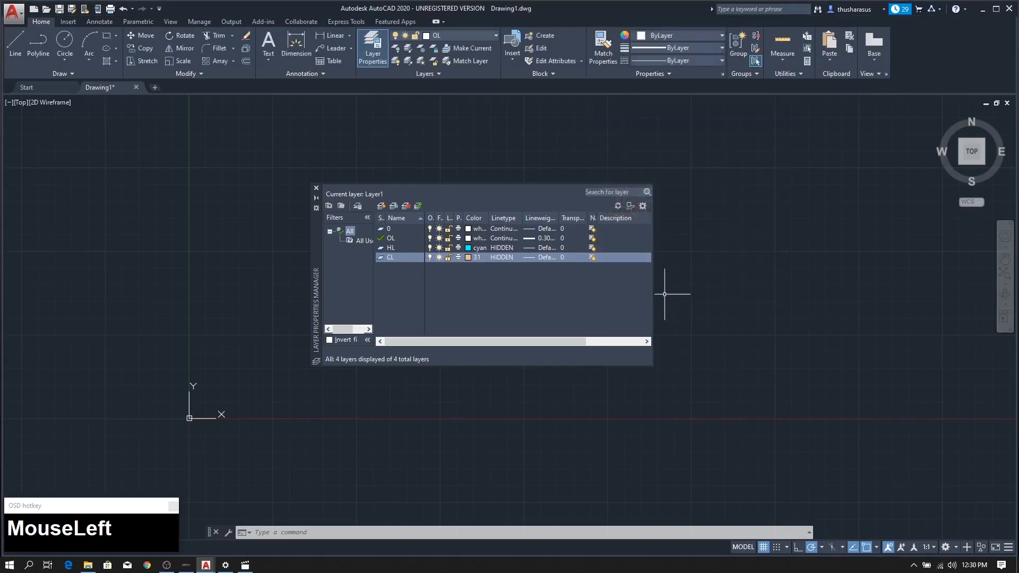
# Step: Assign the CENTER linetype to the CL layer and accept the Default lineweight for it
pyautogui.click(501, 257)
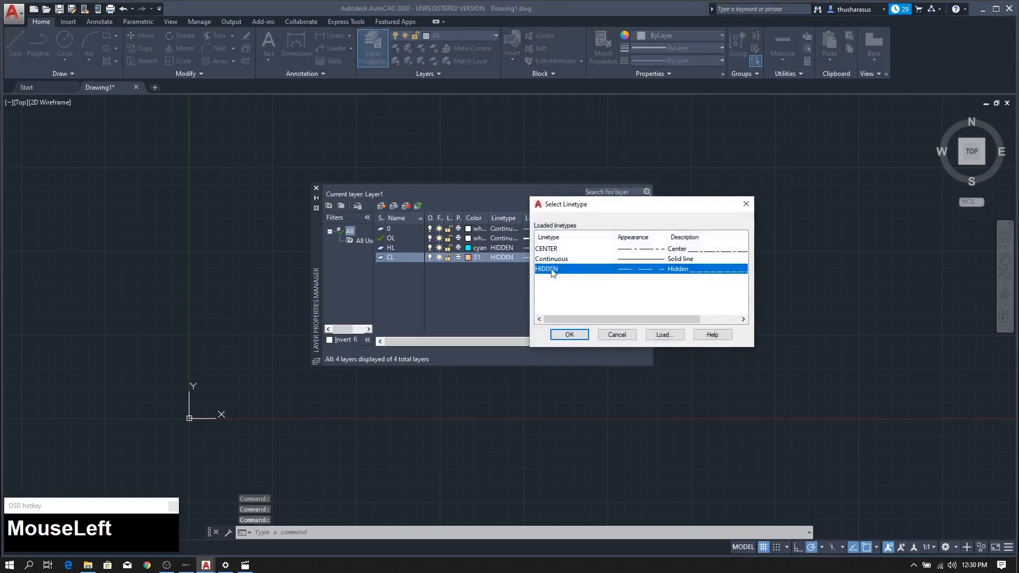
pyautogui.click(565, 252)
pyautogui.click(569, 334)
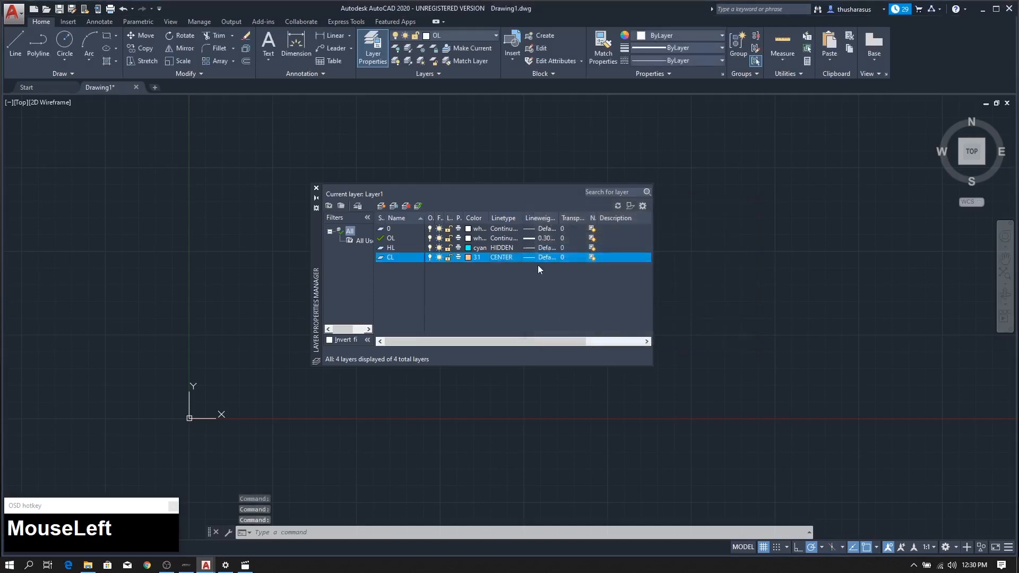
pyautogui.click(533, 257)
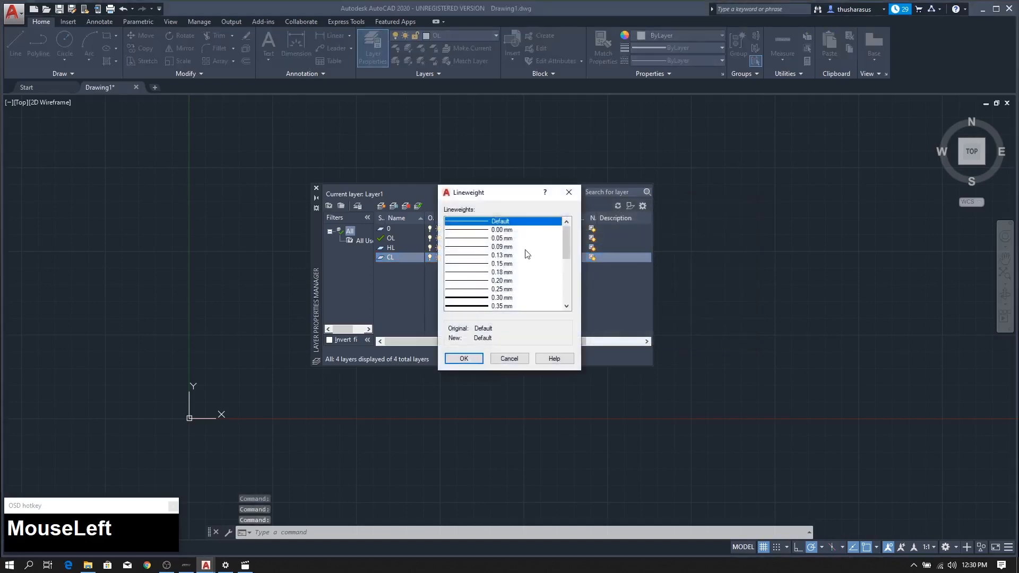
pyautogui.moveTo(496, 193); pyautogui.dragTo(722, 156)
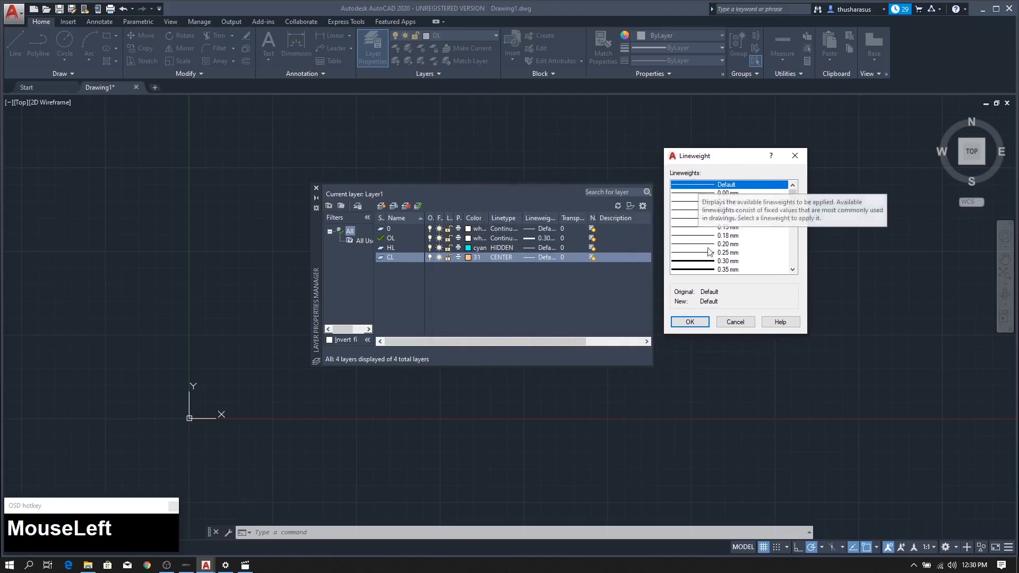
pyautogui.click(683, 322)
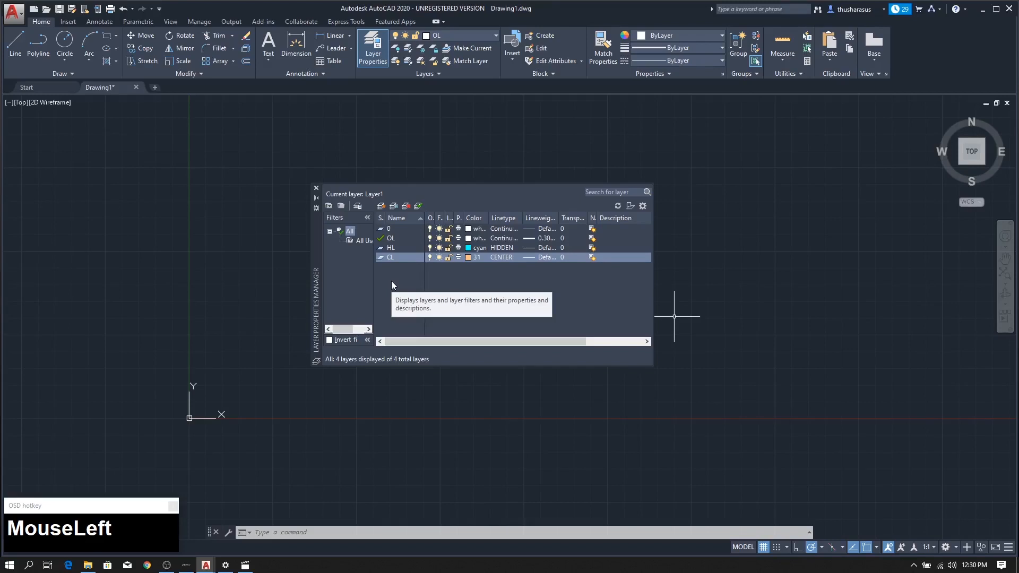
# Step: Create a new layer named TXT and set its color to white
pyautogui.hotkey('alt', 'n')
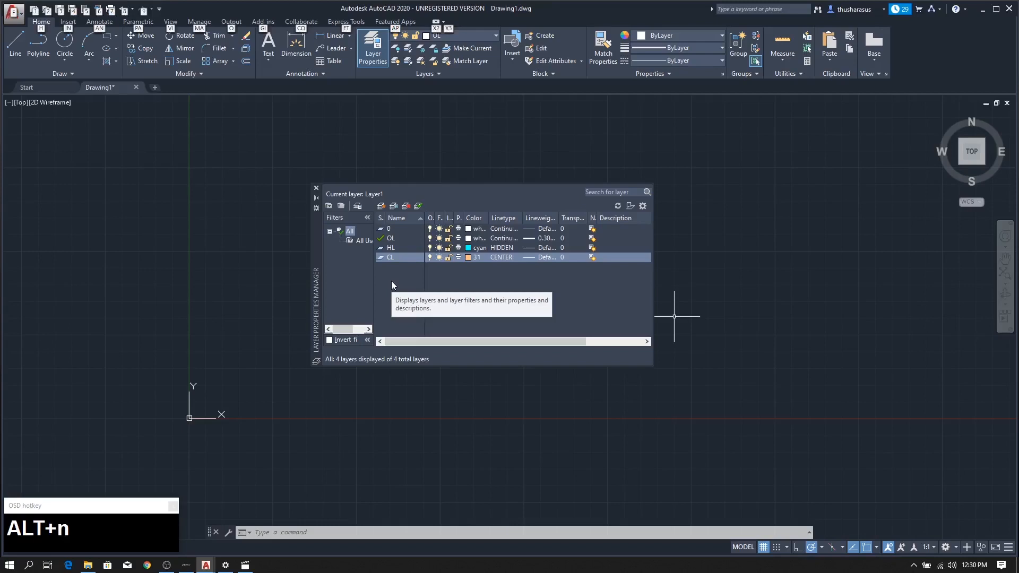
pyautogui.click(392, 281)
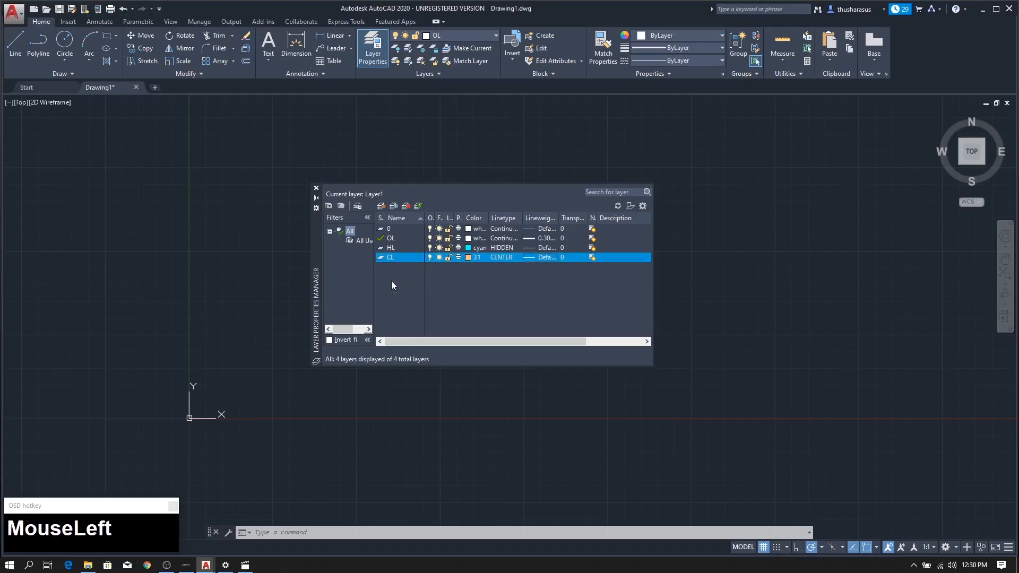
pyautogui.hotkey('alt', 'n')
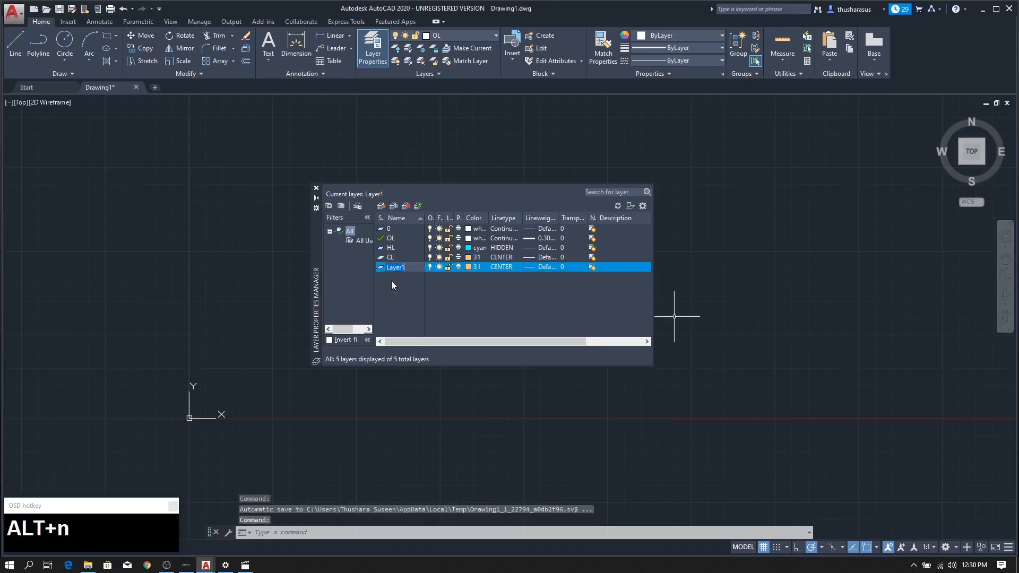
pyautogui.write('TXT')
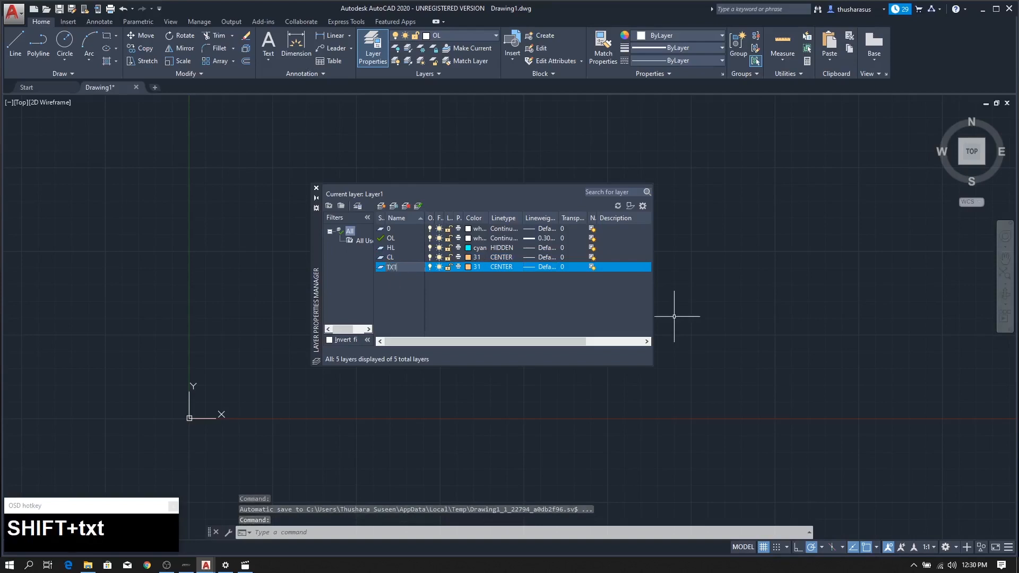
pyautogui.click(468, 266)
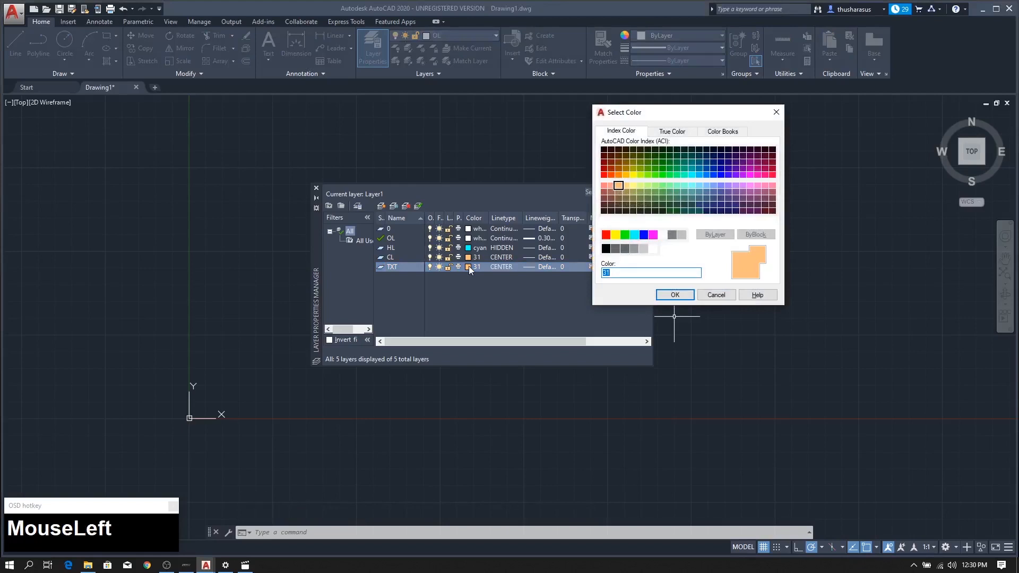
pyautogui.click(663, 234)
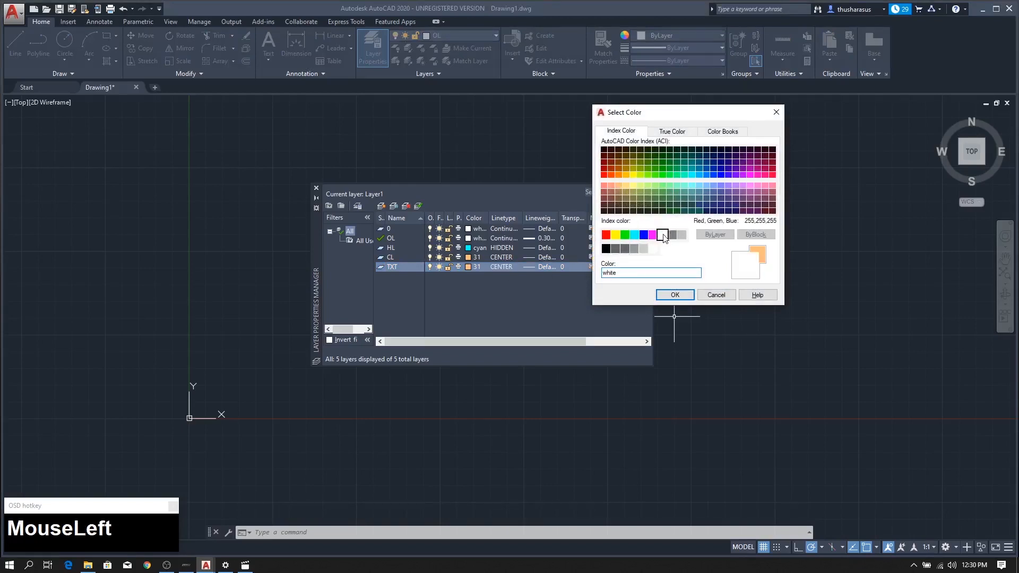
pyautogui.click(680, 296)
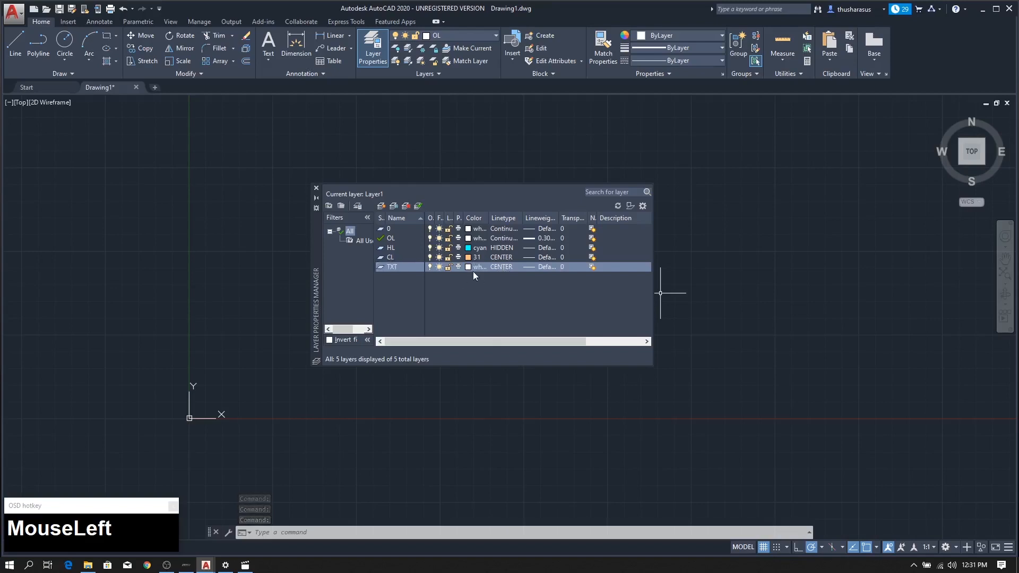
# Step: Create a new layer named DL and set its color to magenta
pyautogui.click(316, 255)
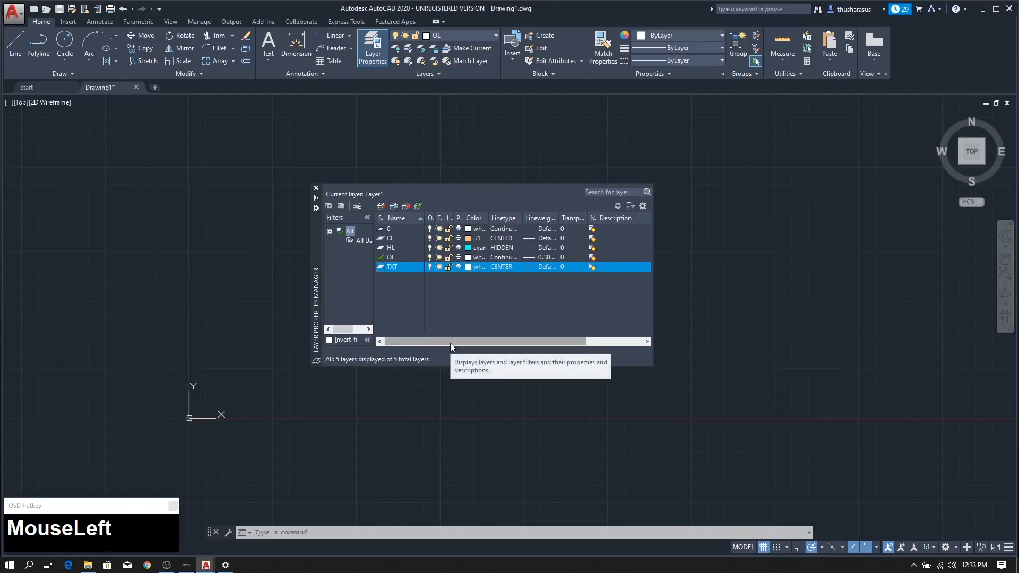
pyautogui.hotkey('alt', 'n')
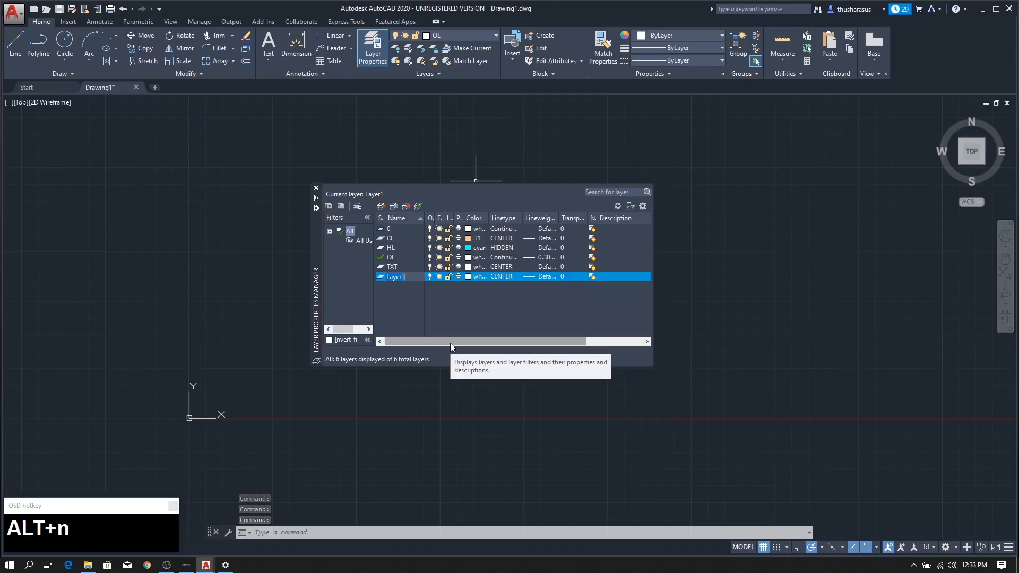
pyautogui.write('DL')
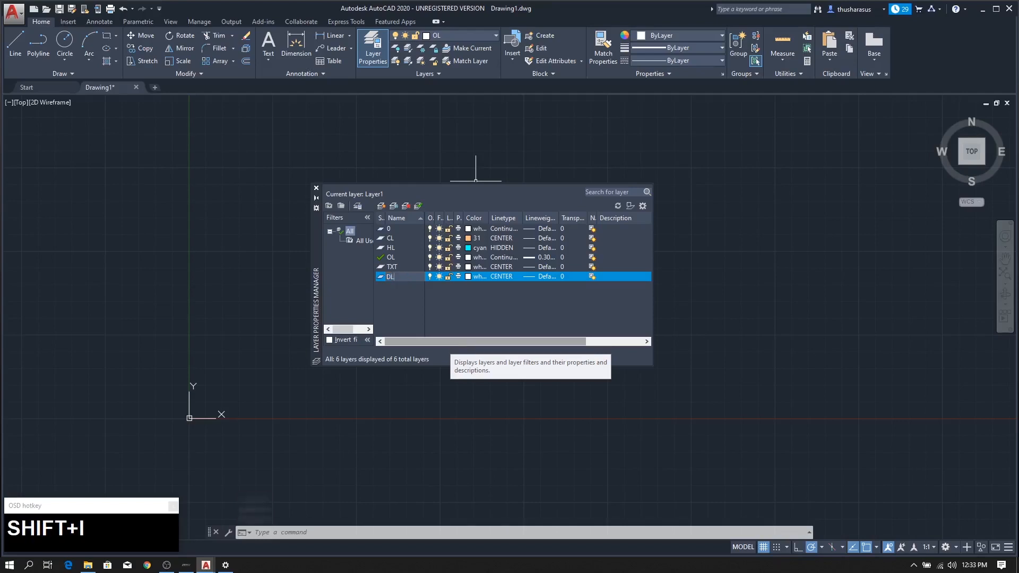
pyautogui.click(467, 277)
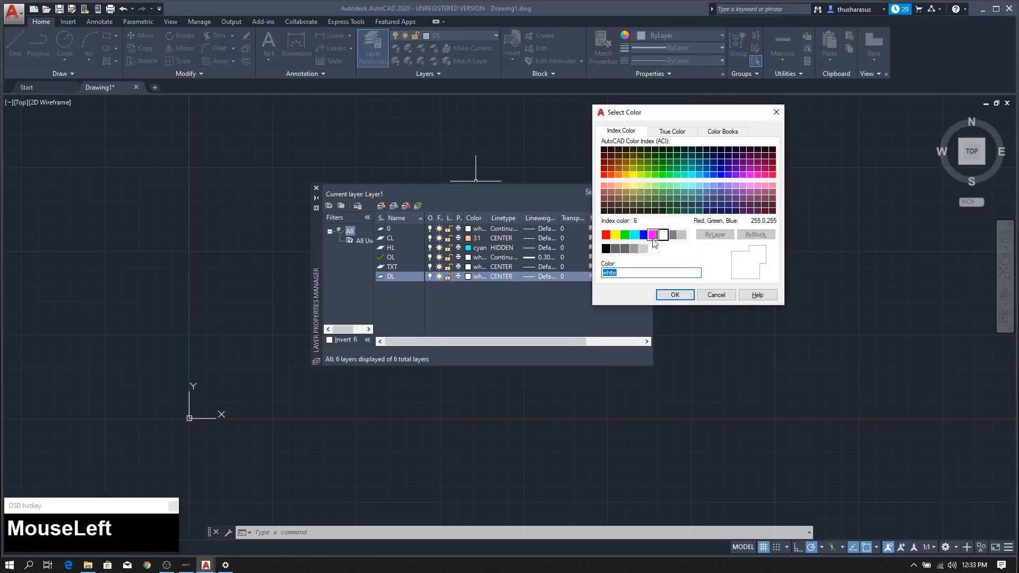
pyautogui.click(653, 236)
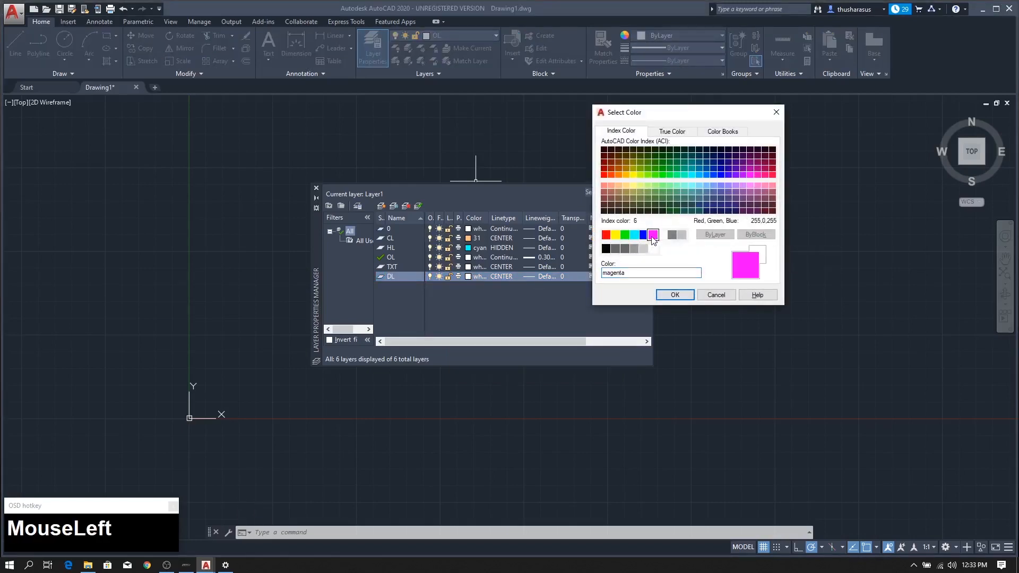
pyautogui.click(673, 295)
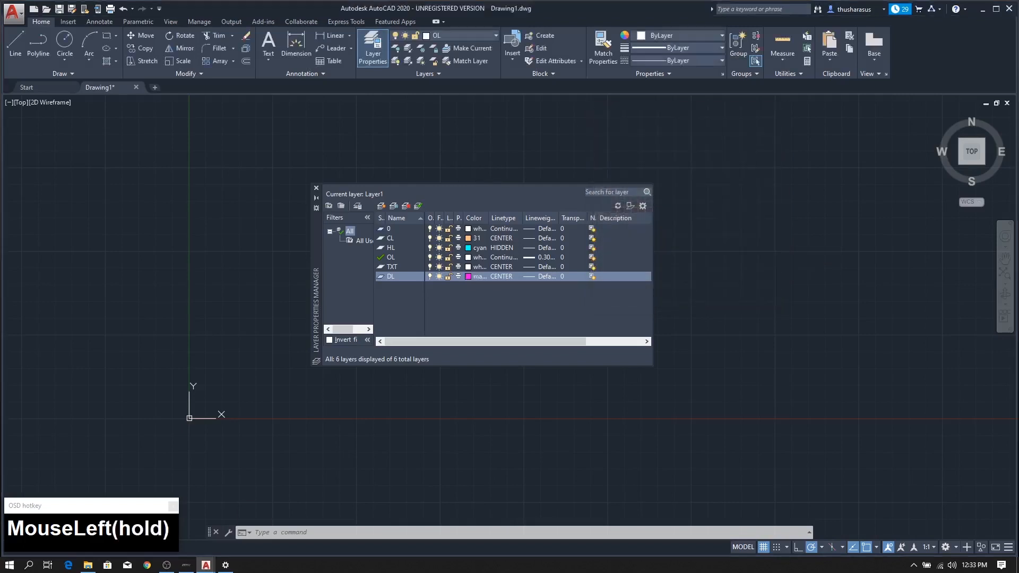
# Step: Assign the Continuous linetype to both the TXT and DL layers
pyautogui.click(501, 266)
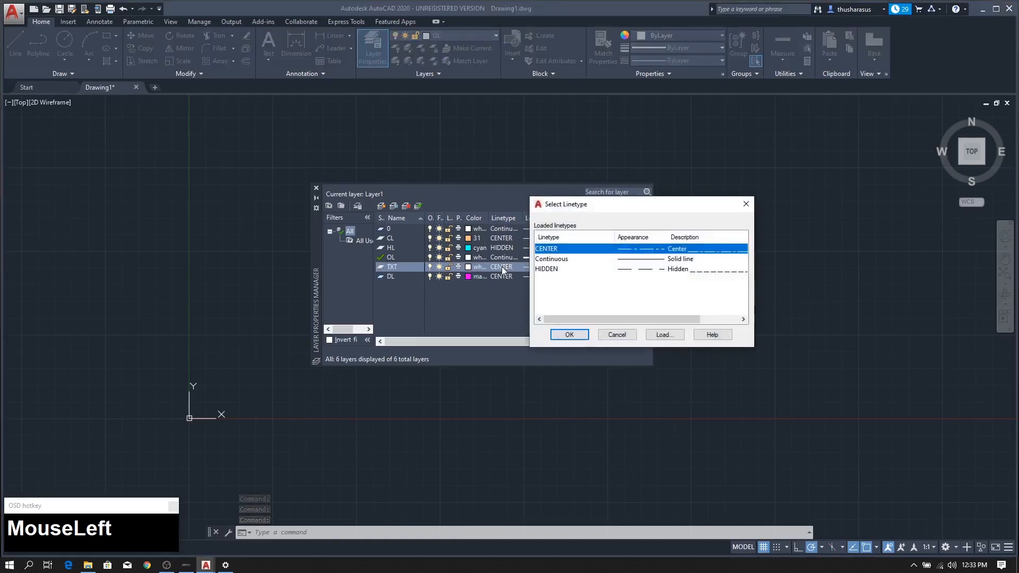
pyautogui.click(554, 260)
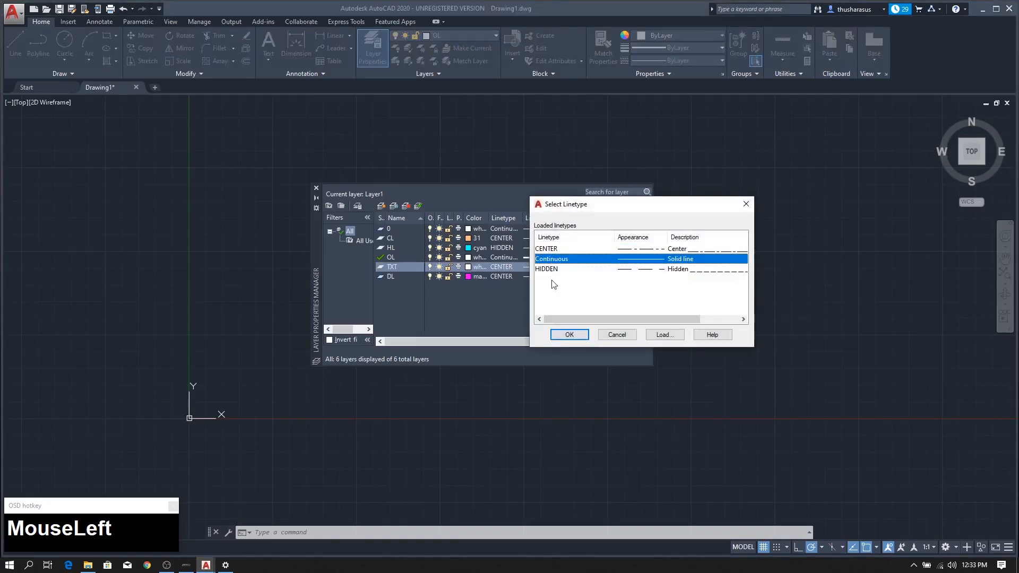
pyautogui.click(567, 334)
pyautogui.click(509, 276)
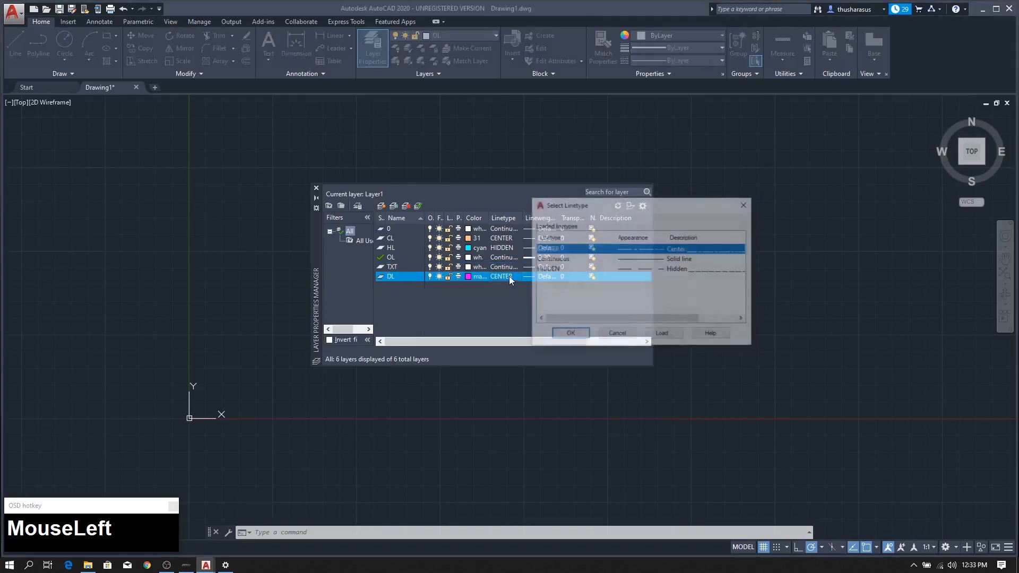
pyautogui.click(550, 260)
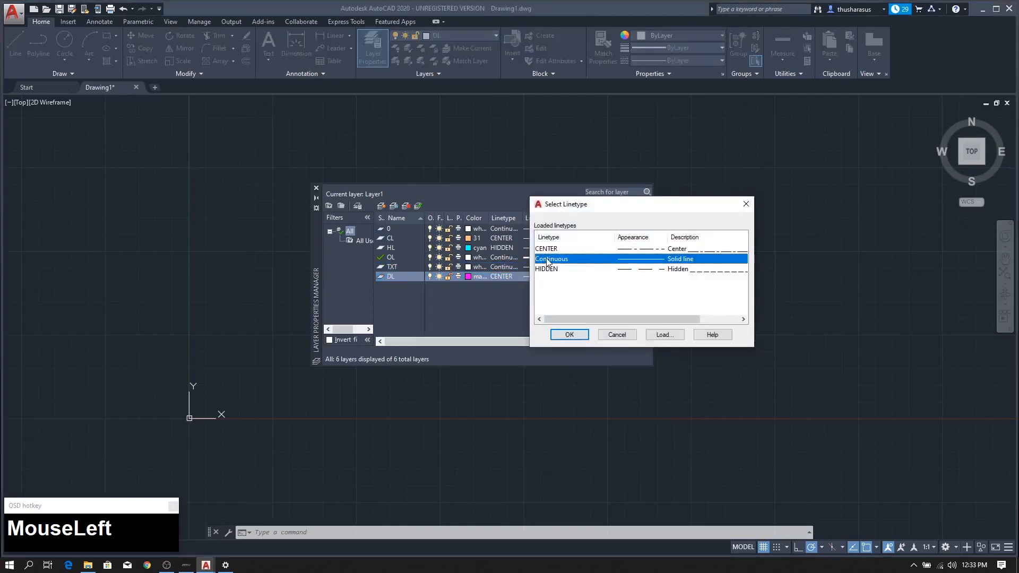
pyautogui.click(569, 335)
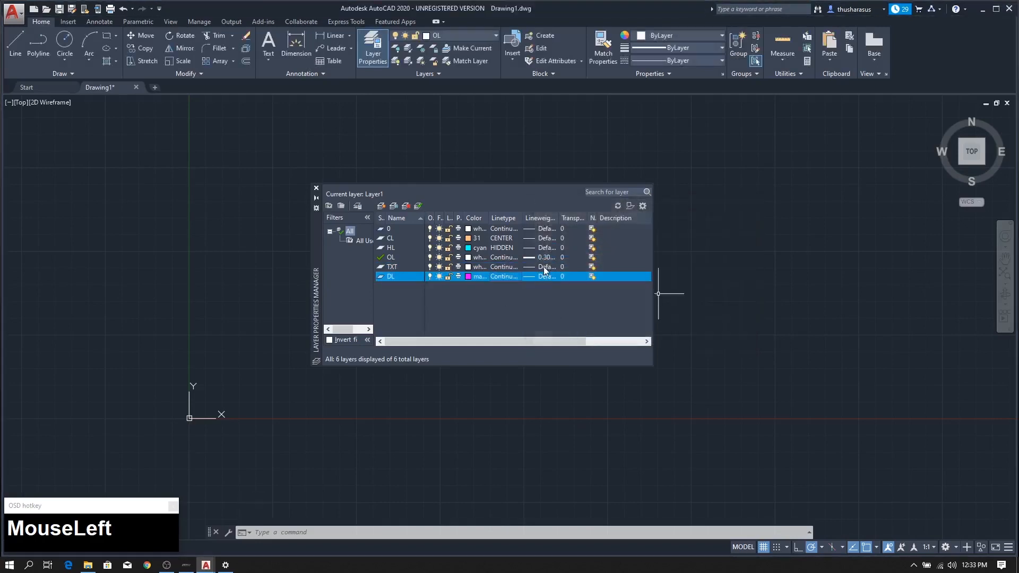
# Step: Check the TXT layer's lineweight options without changing them, and close the Layer Properties Manager
pyautogui.click(539, 267)
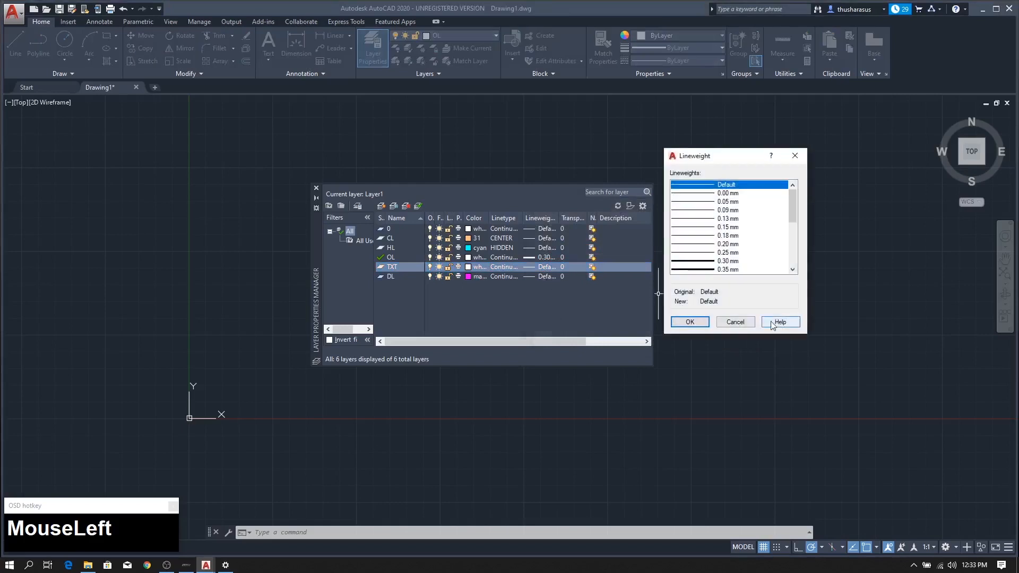
pyautogui.click(735, 321)
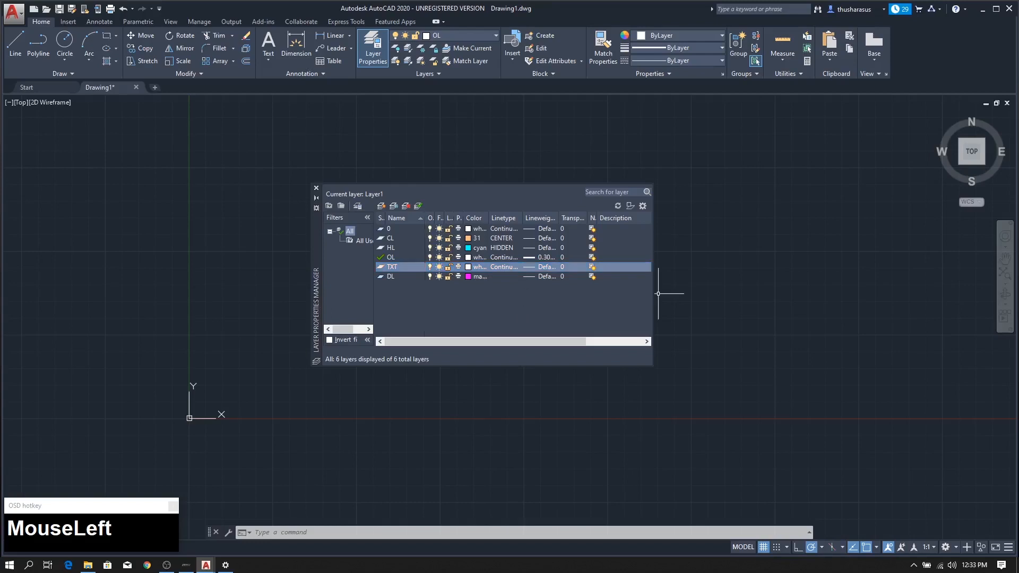
pyautogui.click(316, 188)
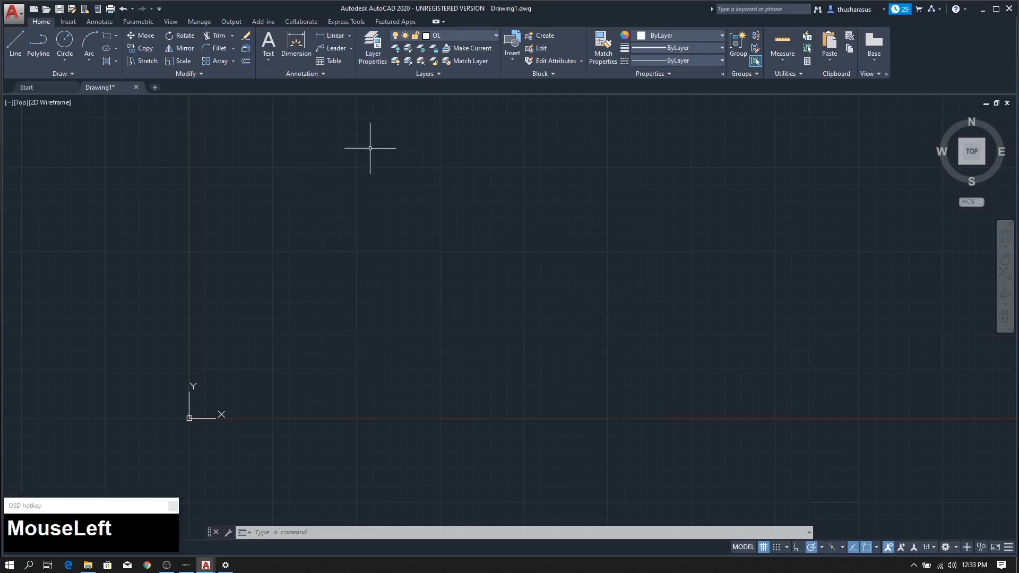
# Step: Review the drawing's layer list and the Figure 1 reference drawing in Microsoft Edge, and return to AutoCAD
pyautogui.click(492, 36)
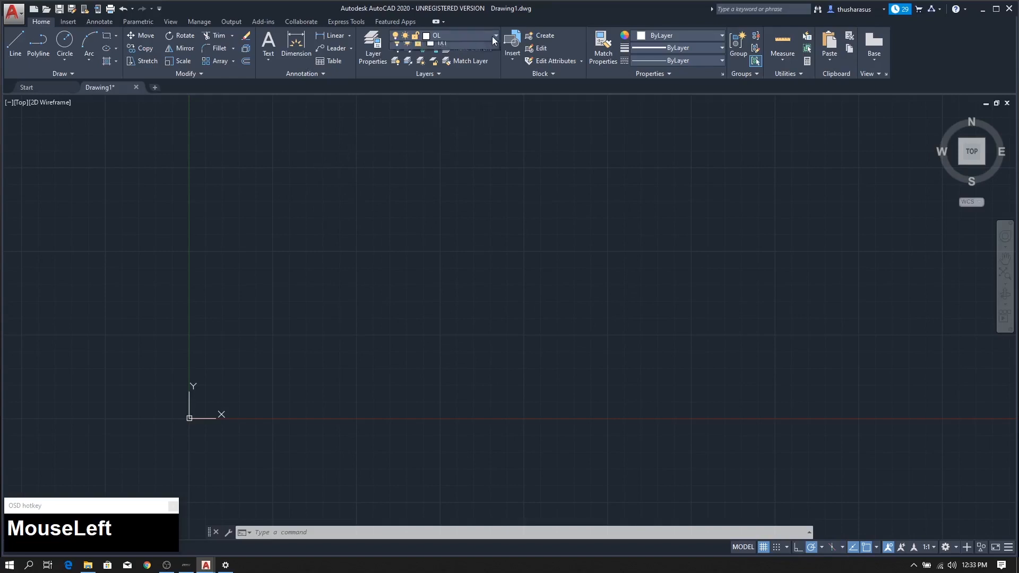
pyautogui.click(492, 34)
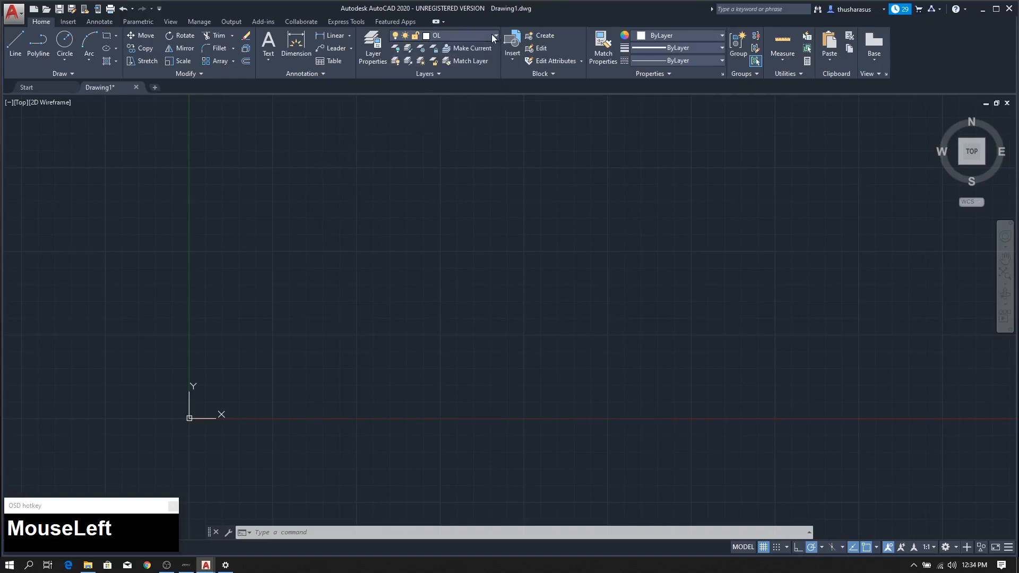
pyautogui.click(493, 36)
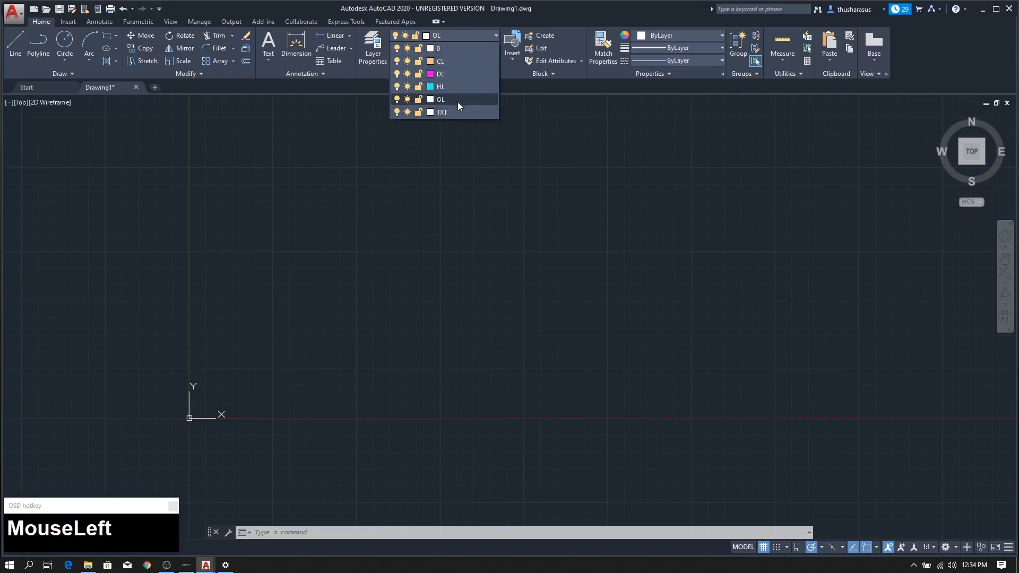
pyautogui.click(489, 36)
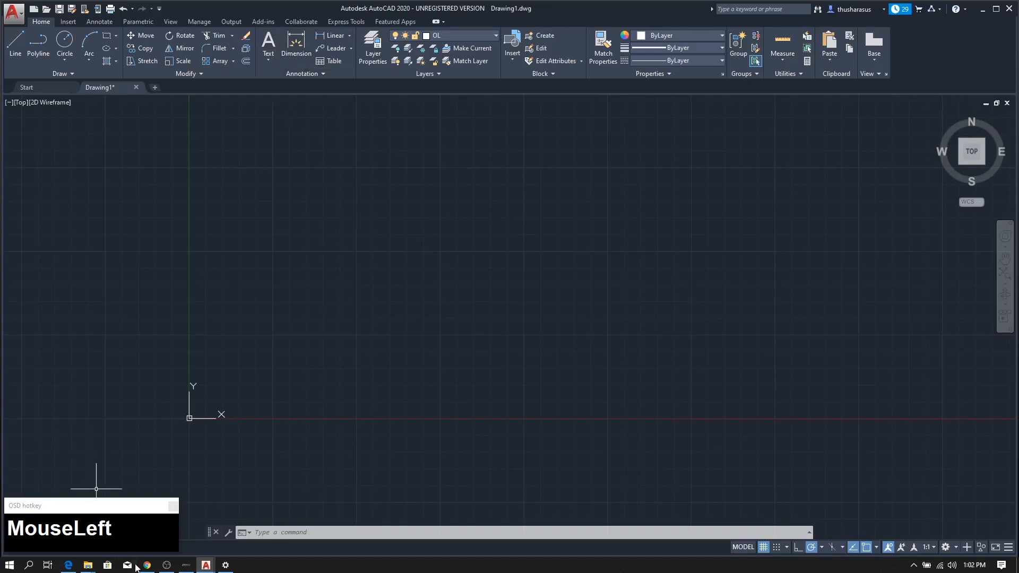
pyautogui.click(67, 566)
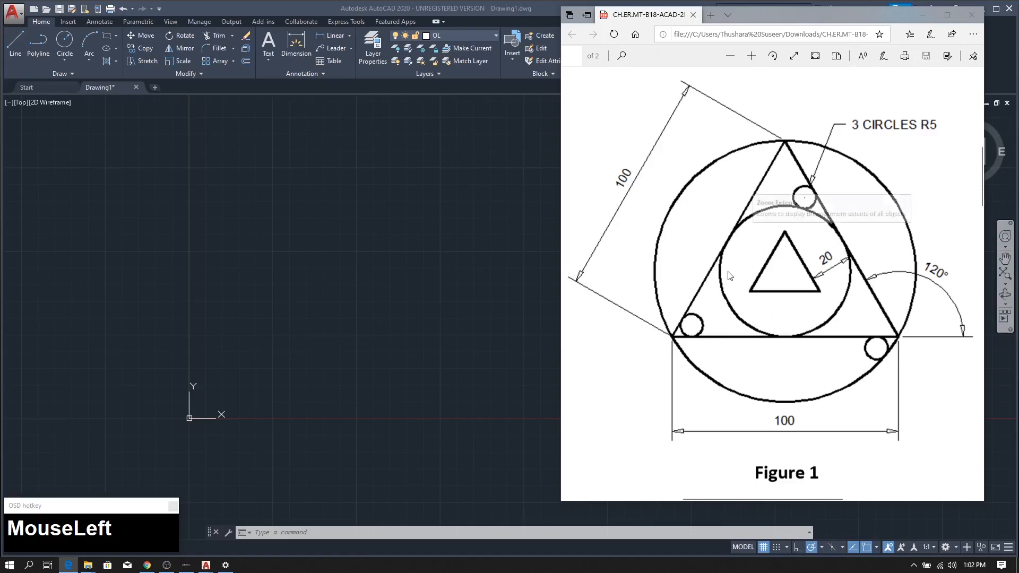
pyautogui.click(307, 87)
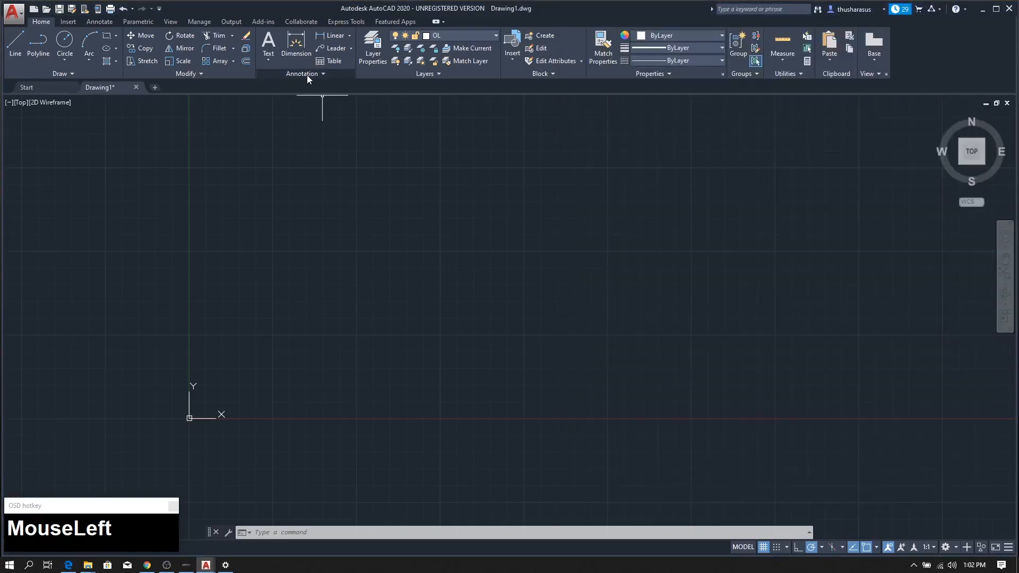
# Step: Start a new dimension style in the Dimension Style Manager and name it Ceyforte
pyautogui.click(307, 75)
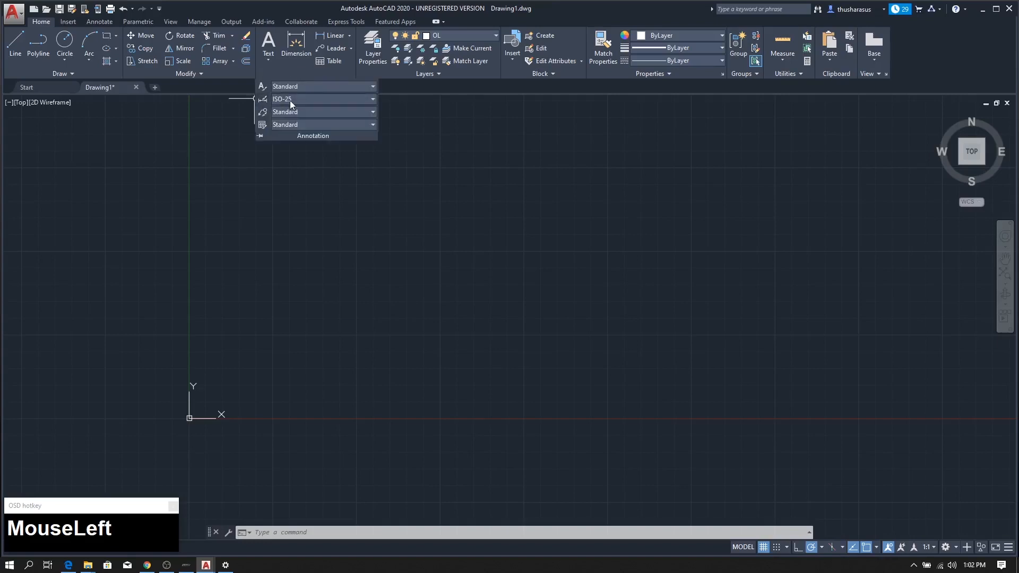
pyautogui.click(263, 101)
pyautogui.moveTo(445, 190)
pyautogui.mouseDown()
pyautogui.moveTo(393, 178)
pyautogui.moveTo(440, 178)
pyautogui.mouseUp()
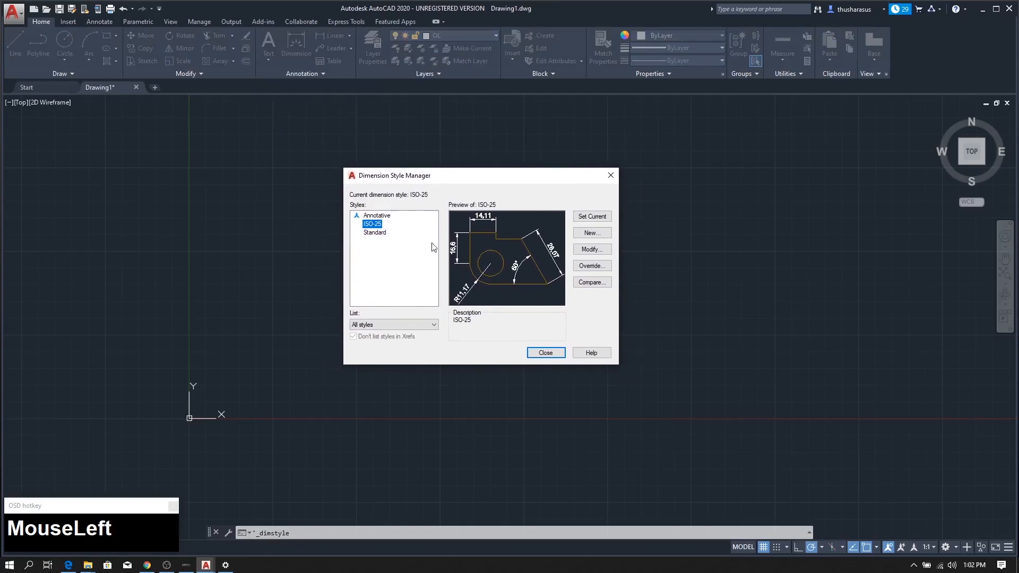
pyautogui.click(587, 234)
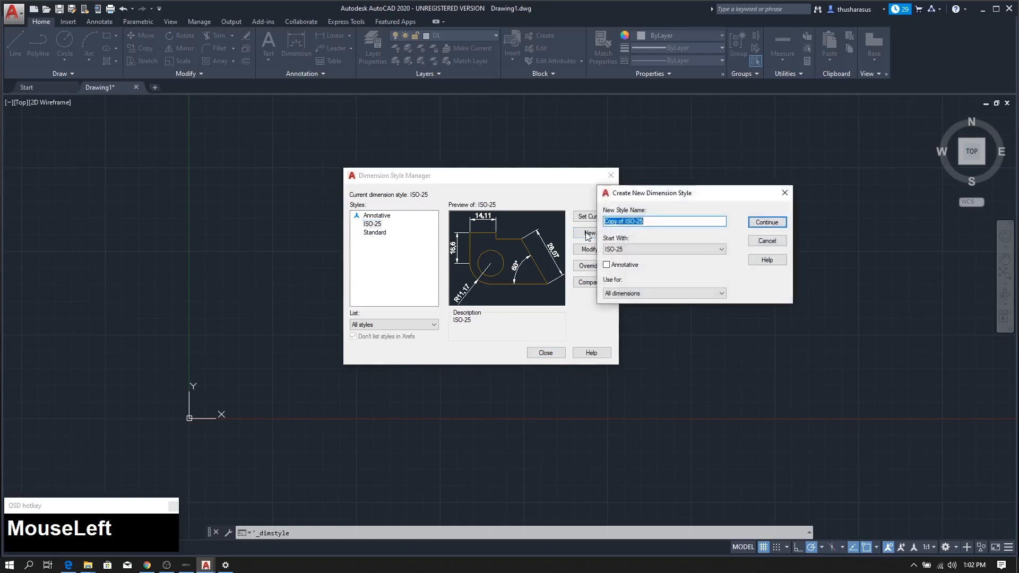
pyautogui.moveTo(670, 195); pyautogui.dragTo(714, 219)
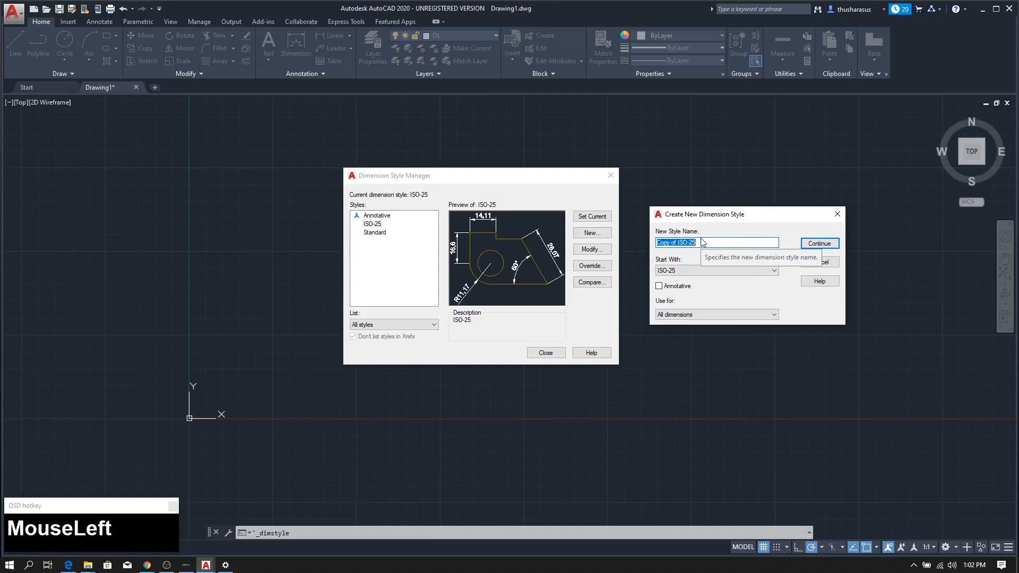
pyautogui.write('C')
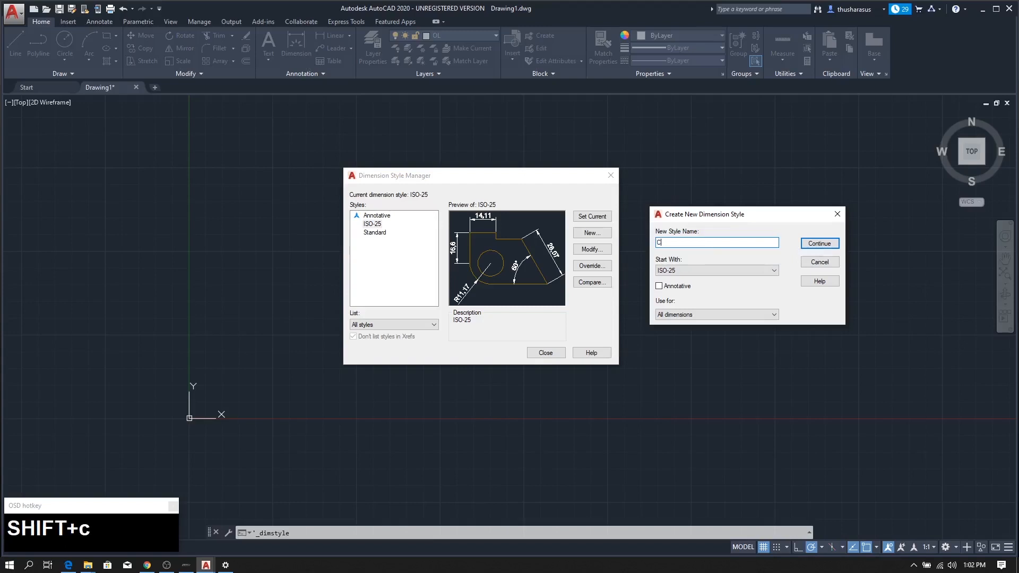
pyautogui.write('eyforte')
# Step: Base the Ceyforte style on ISO-25, apply it to all dimensions, and continue to its detailed settings
pyautogui.click(679, 271)
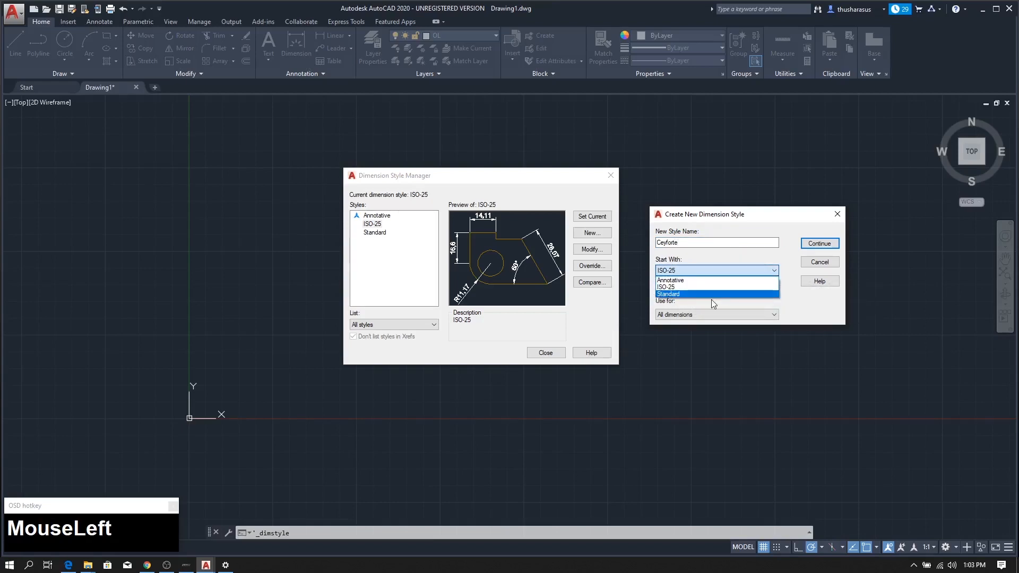
pyautogui.click(690, 287)
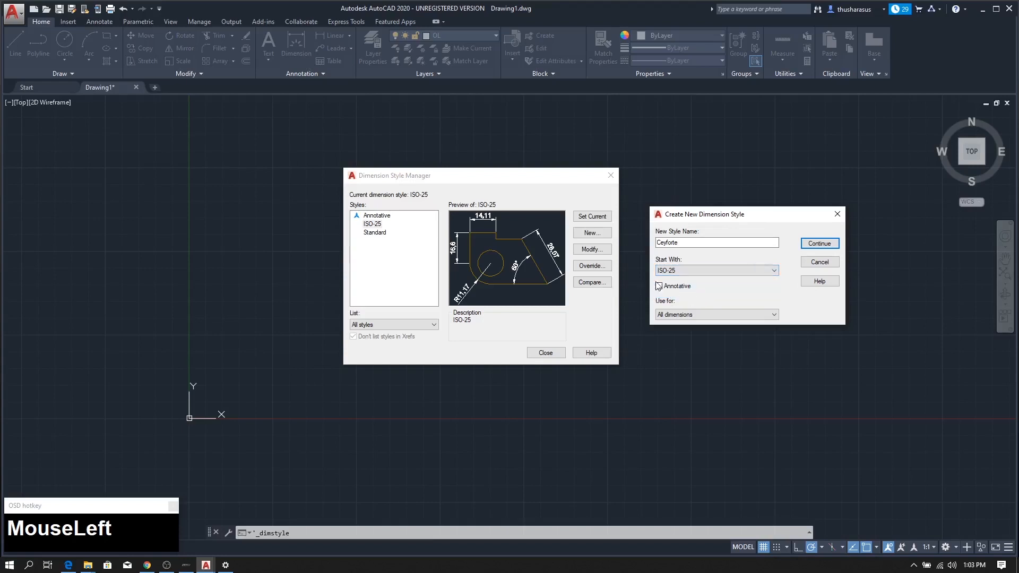
pyautogui.click(672, 316)
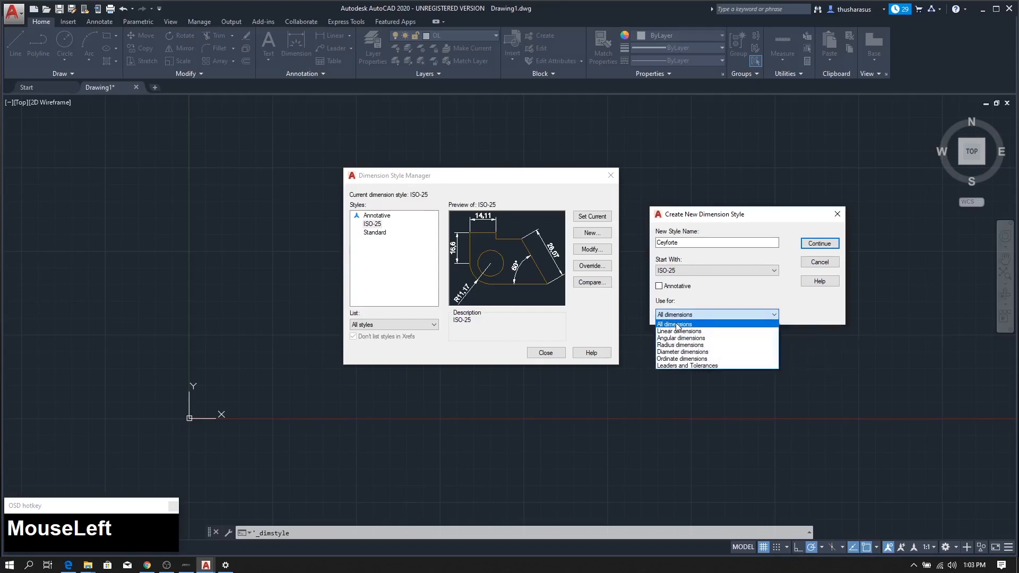
pyautogui.click(736, 324)
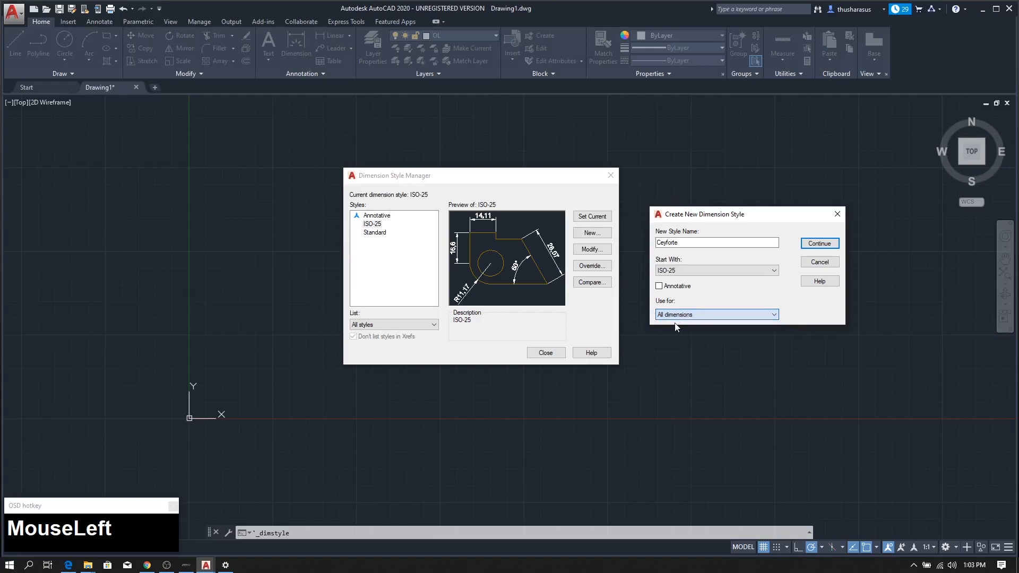
pyautogui.click(817, 243)
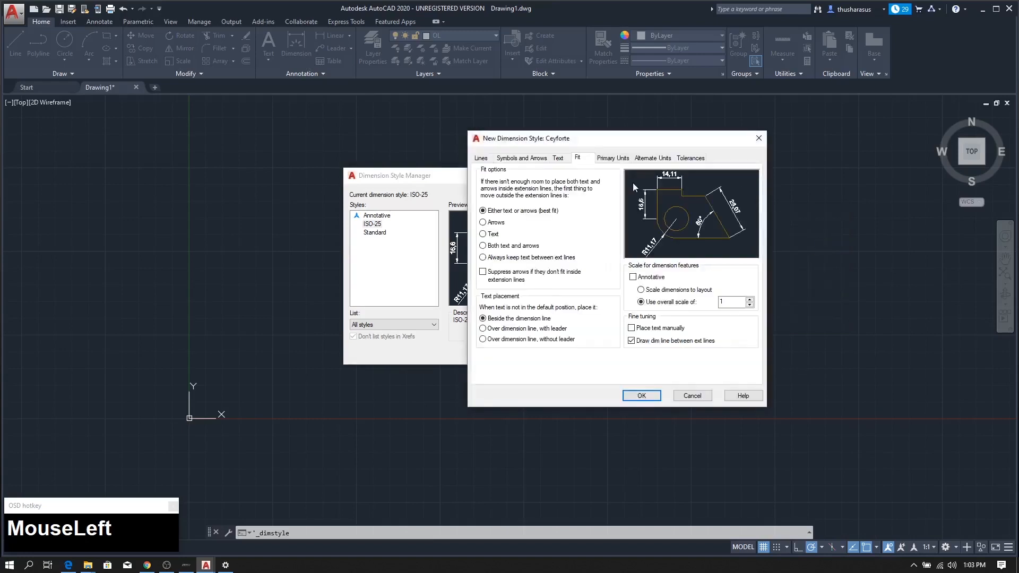
# Step: Review the Ceyforte dimension style's settings for lines, arrows, text, fit, primary units, alternate units and tolerances
pyautogui.moveTo(590, 139); pyautogui.dragTo(671, 137)
pyautogui.click(564, 156)
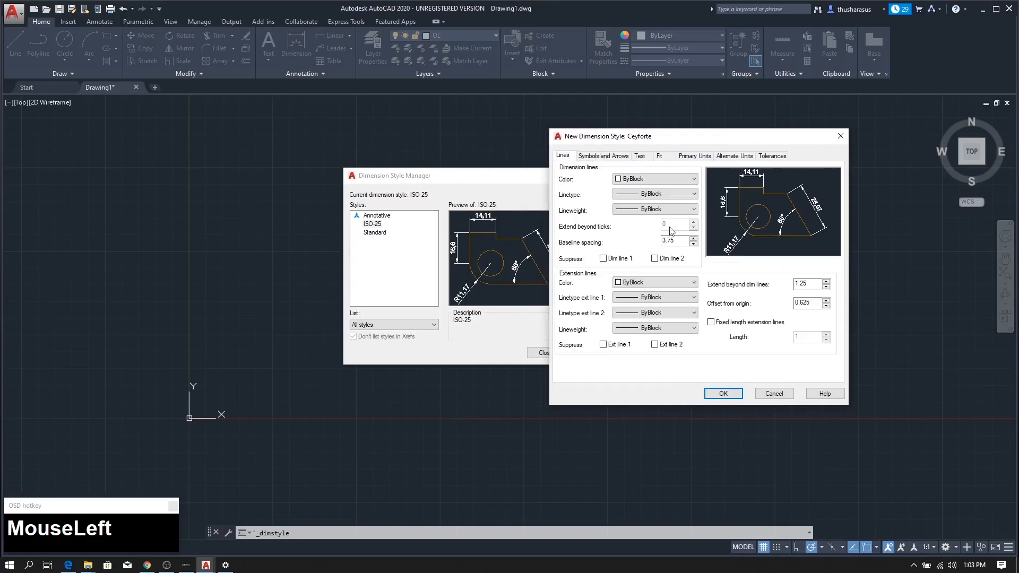
pyautogui.moveTo(600, 137); pyautogui.dragTo(582, 133)
pyautogui.click(542, 154)
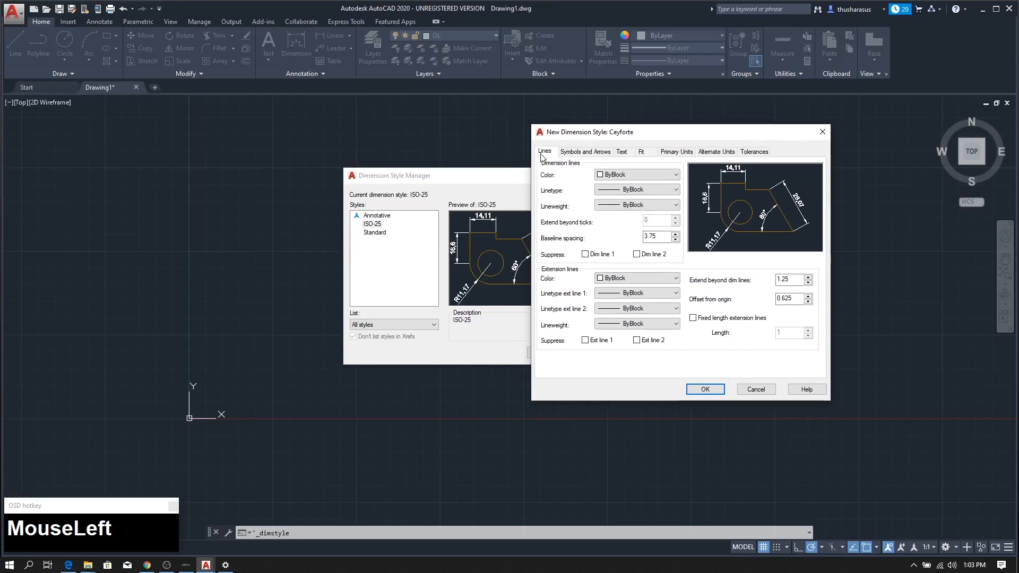
pyautogui.click(578, 153)
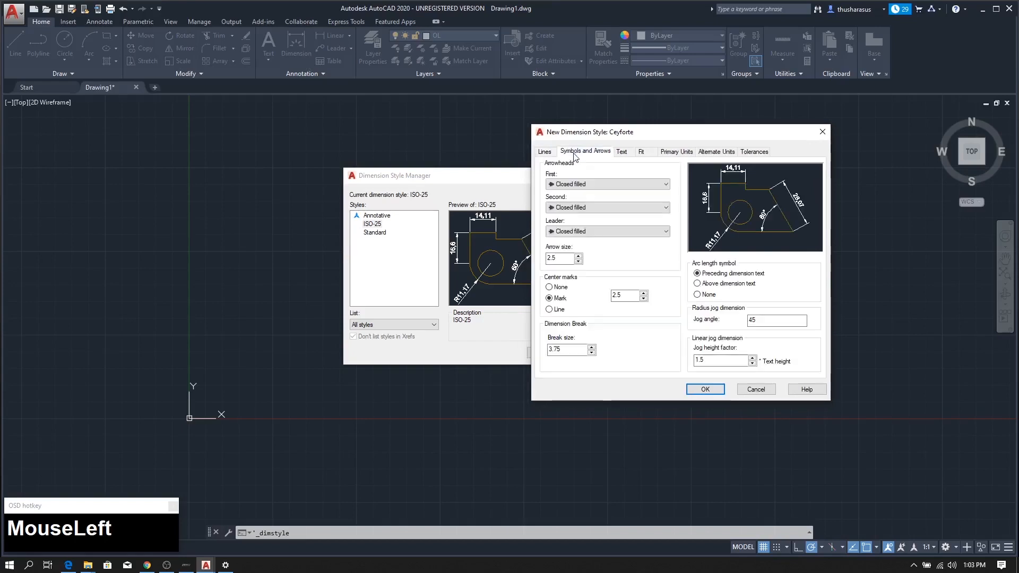
pyautogui.click(627, 154)
pyautogui.click(647, 154)
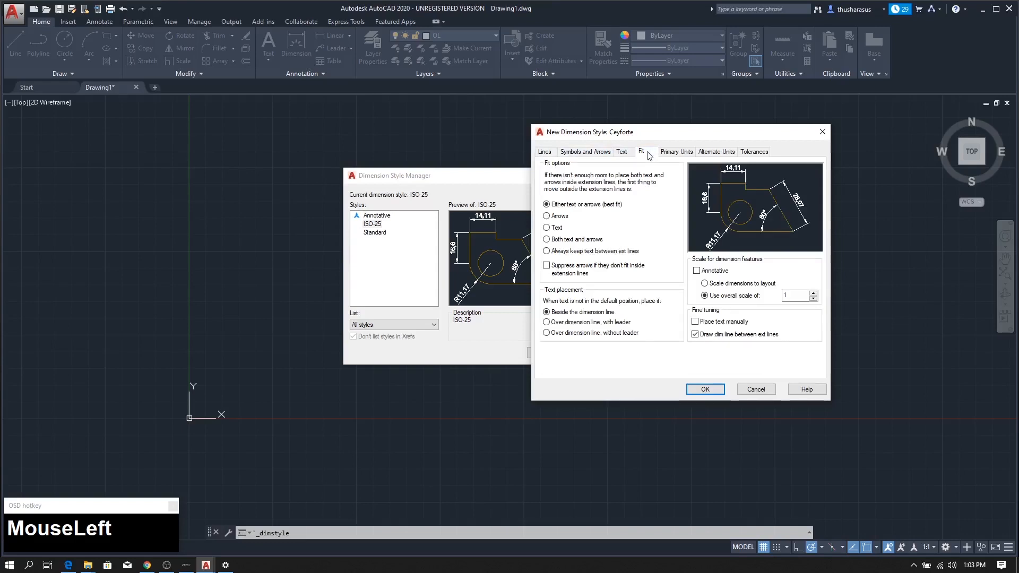
pyautogui.click(677, 153)
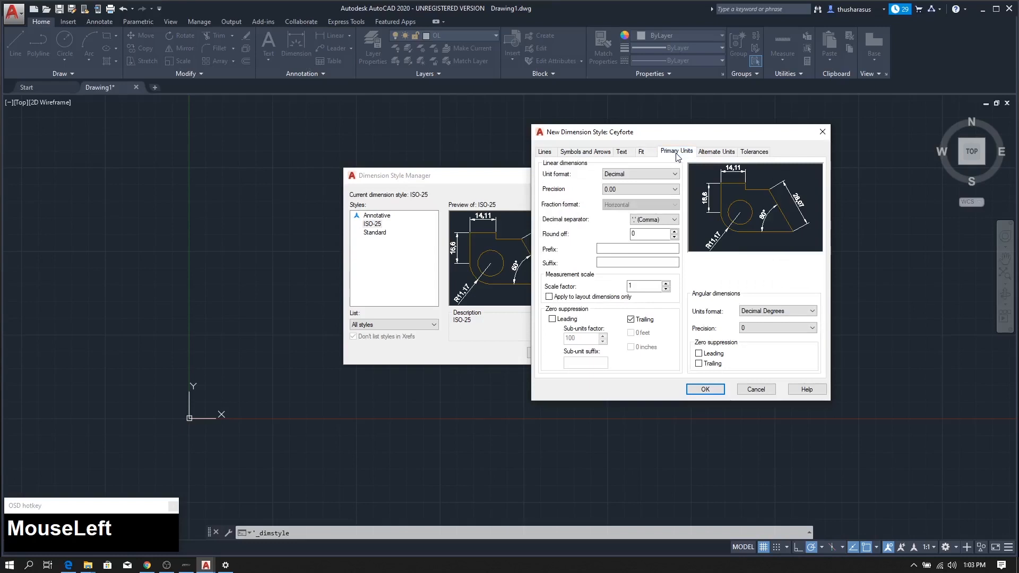
pyautogui.click(715, 153)
pyautogui.click(748, 155)
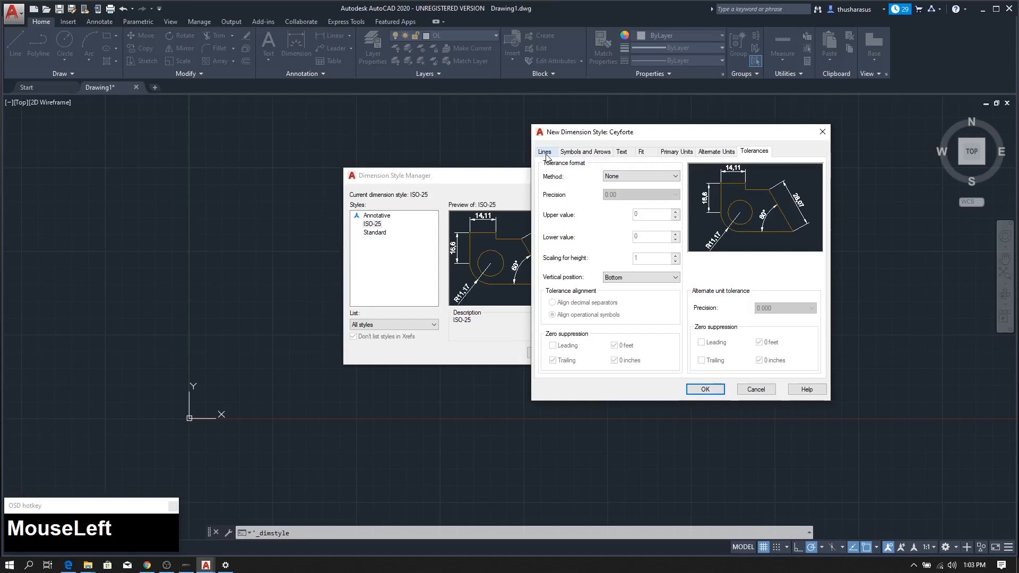
# Step: Set the extension lines to extend 2 beyond the dimension lines and to start at an offset of 2 from the origin
pyautogui.click(546, 155)
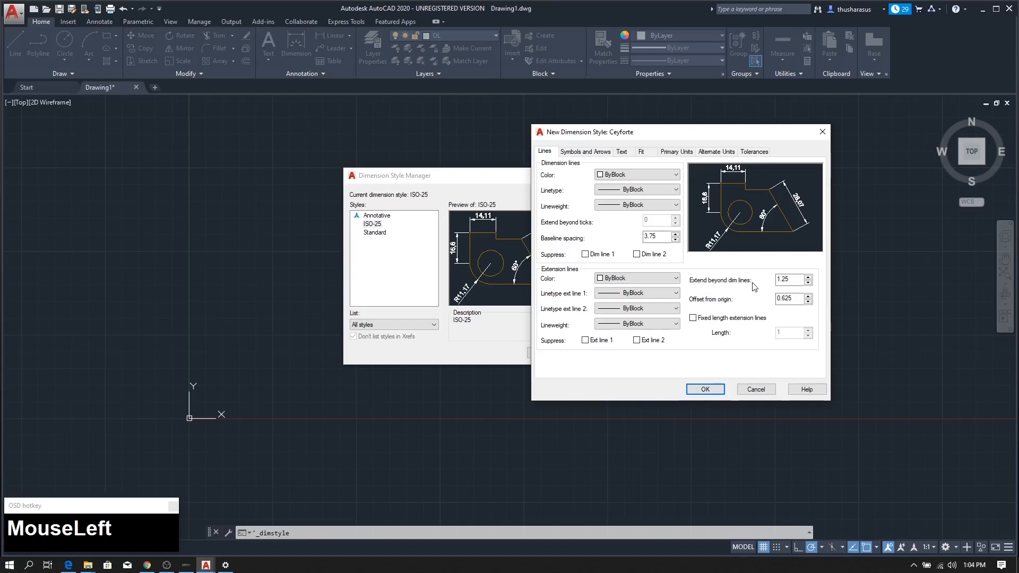
pyautogui.moveTo(788, 279); pyautogui.dragTo(739, 280)
pyautogui.write('2')
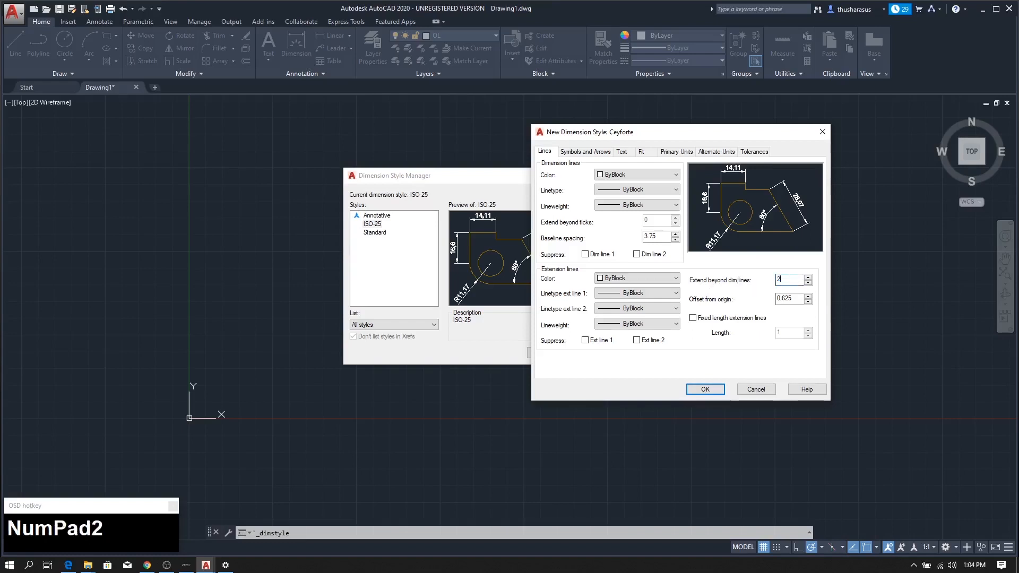
pyautogui.moveTo(801, 298); pyautogui.dragTo(770, 302)
pyautogui.write('2')
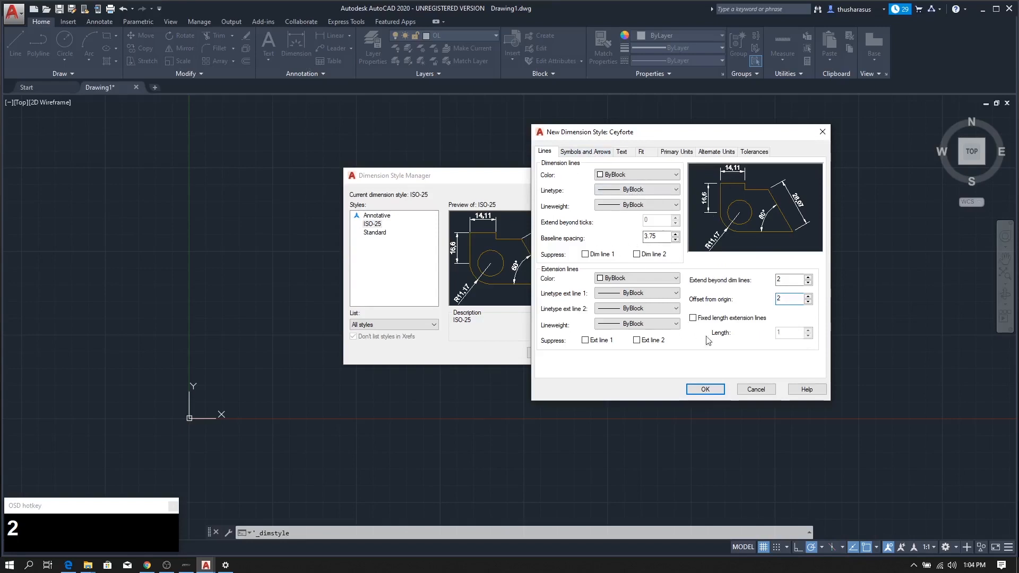
# Step: Set the first, second and leader arrowheads to Closed blank with an arrow size of 3
pyautogui.click(569, 152)
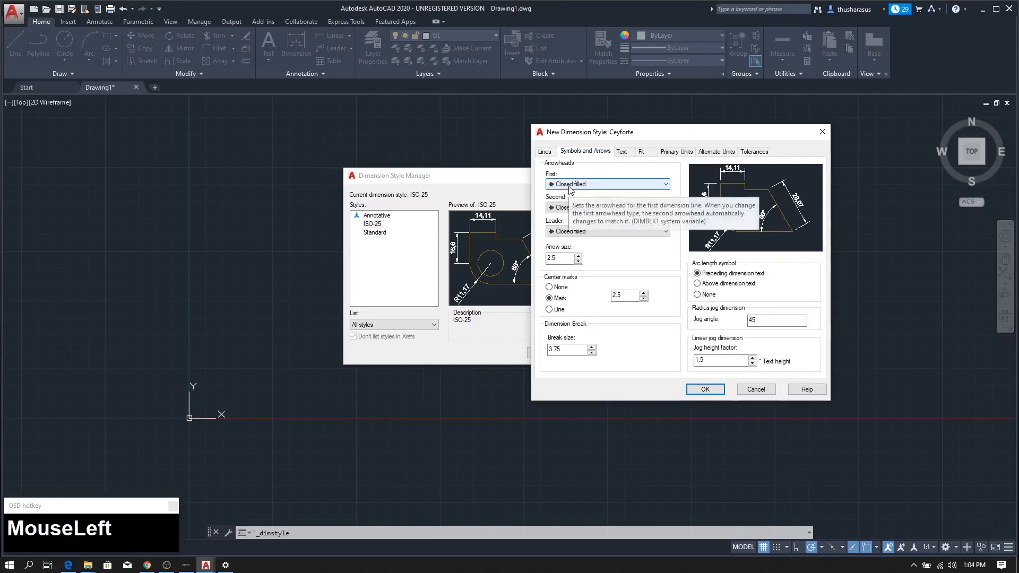
pyautogui.click(581, 185)
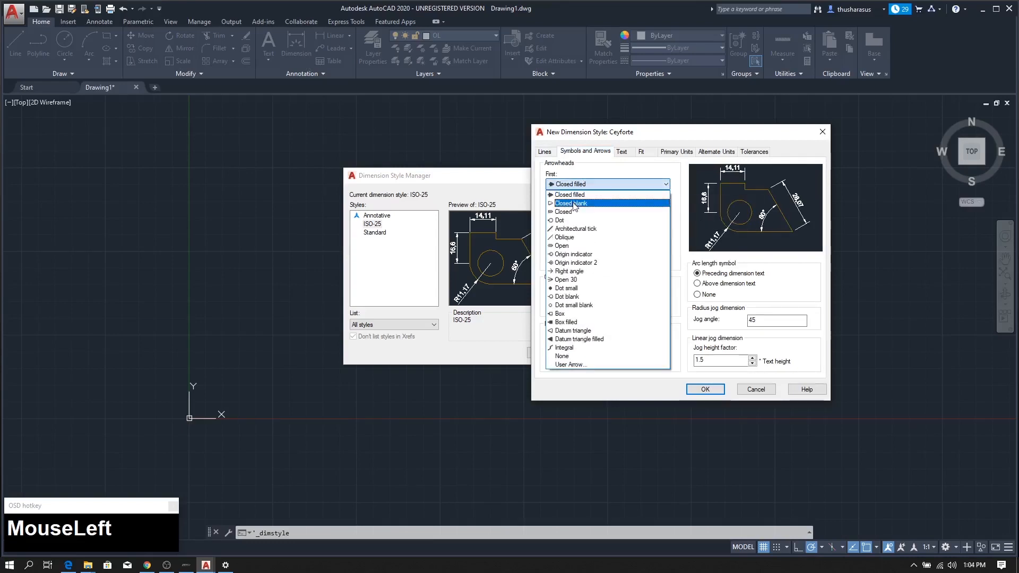
pyautogui.click(572, 203)
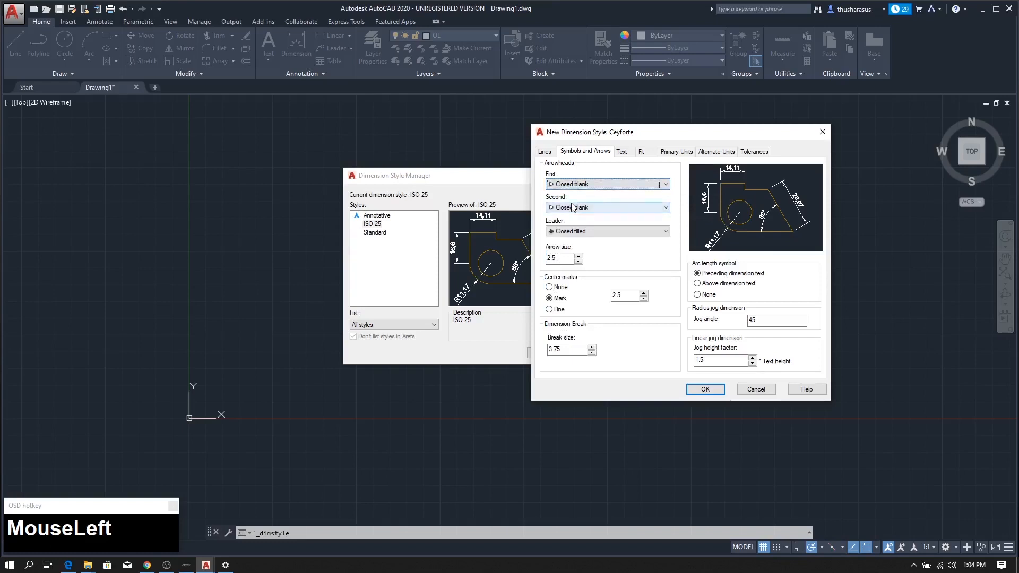
pyautogui.click(567, 232)
pyautogui.click(568, 250)
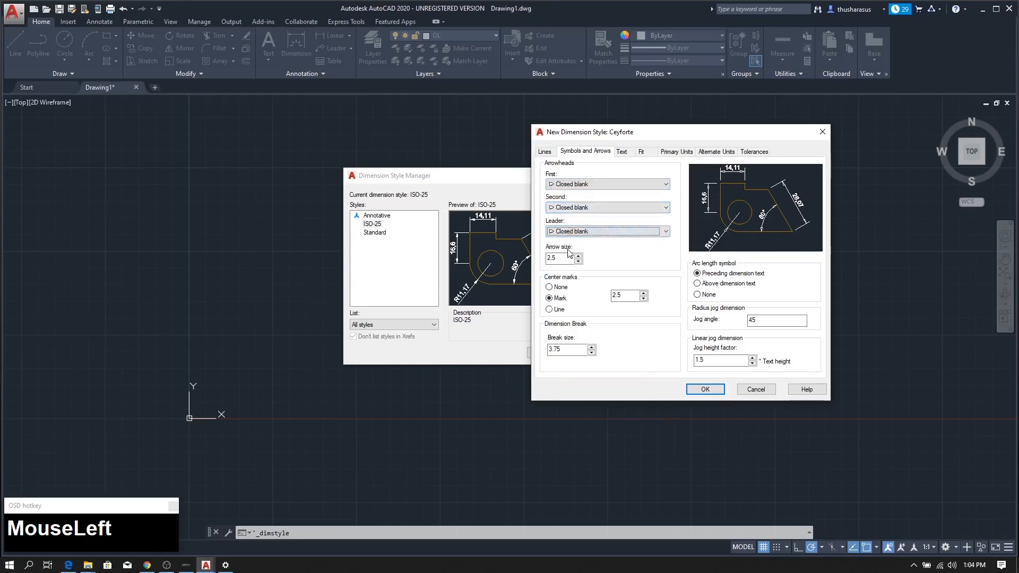
pyautogui.moveTo(563, 259); pyautogui.dragTo(546, 259)
pyautogui.write('3')
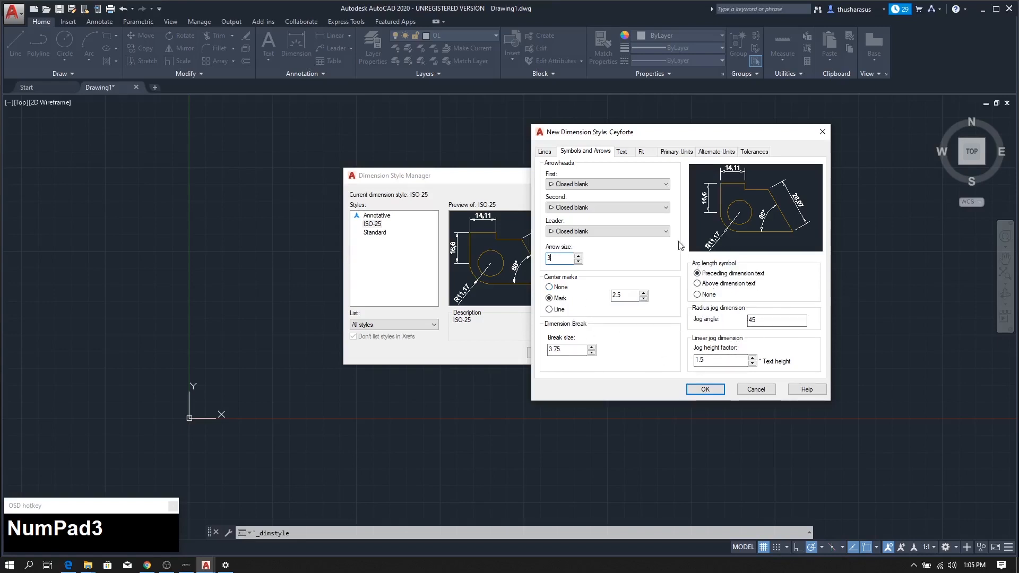
# Step: Check the font name and font style options of the Standard text style used for the dimension text, and leave them unchanged
pyautogui.click(622, 153)
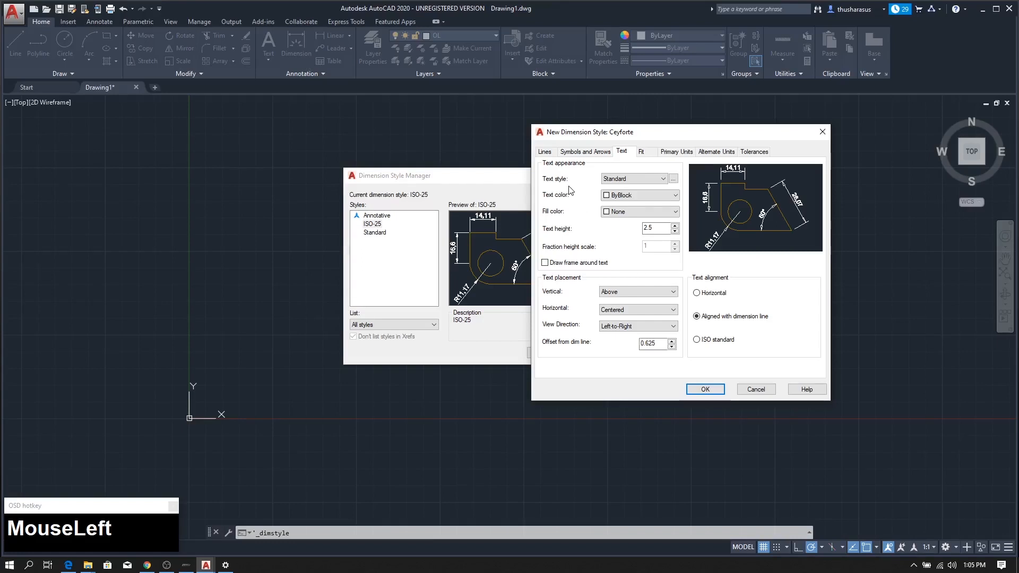
pyautogui.click(673, 180)
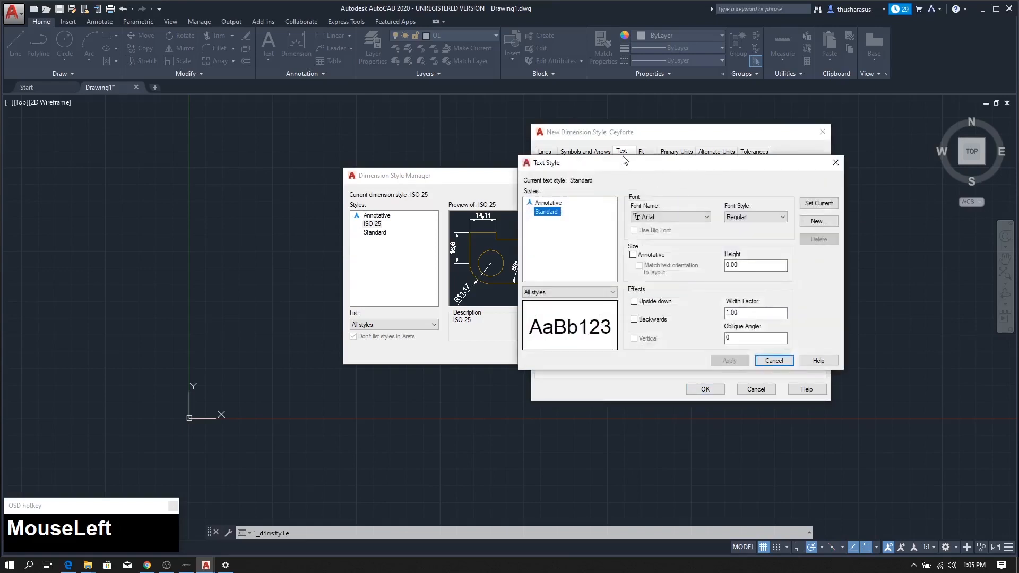
pyautogui.moveTo(615, 166); pyautogui.dragTo(389, 152)
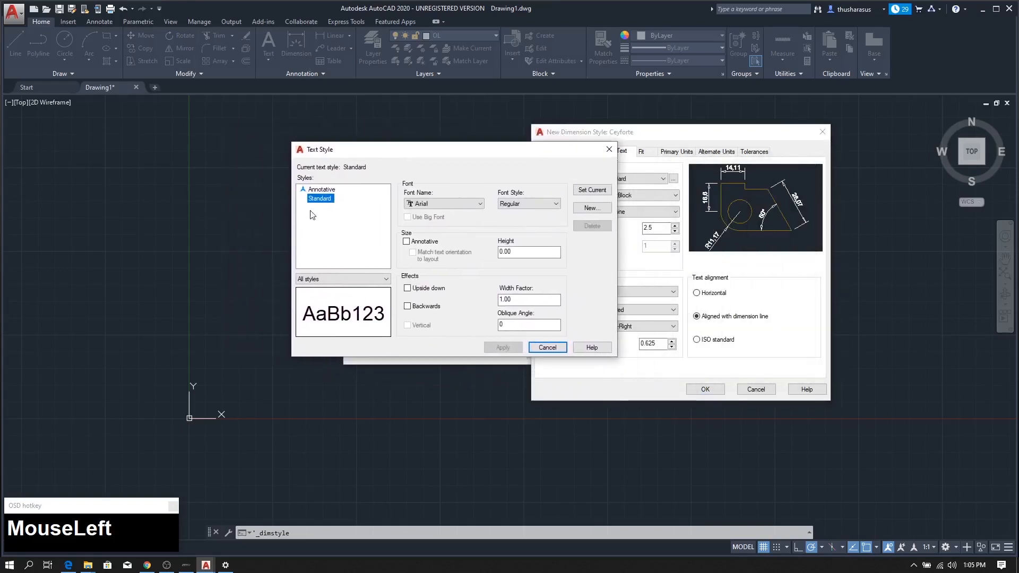
pyautogui.click(428, 205)
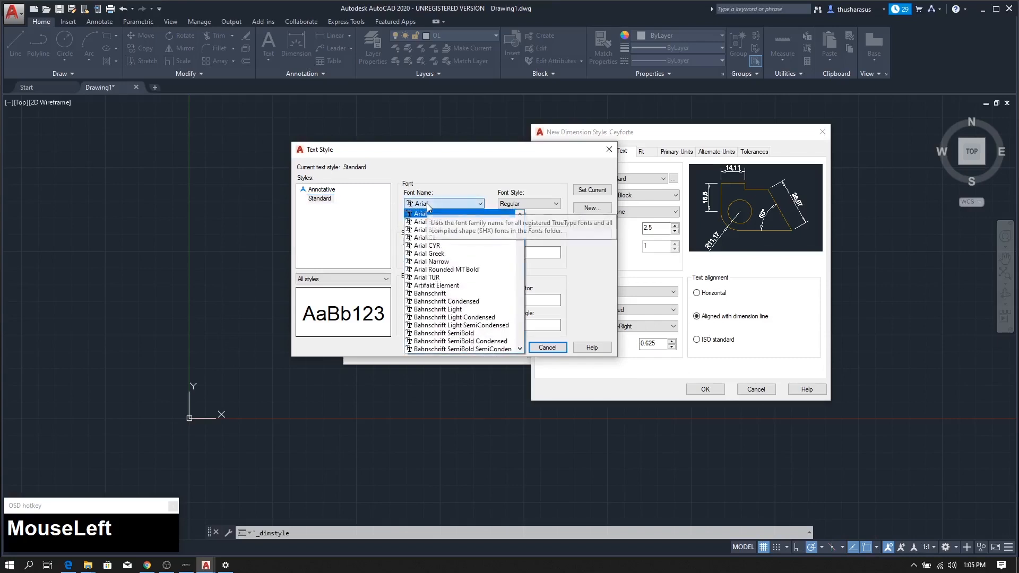
pyautogui.click(433, 204)
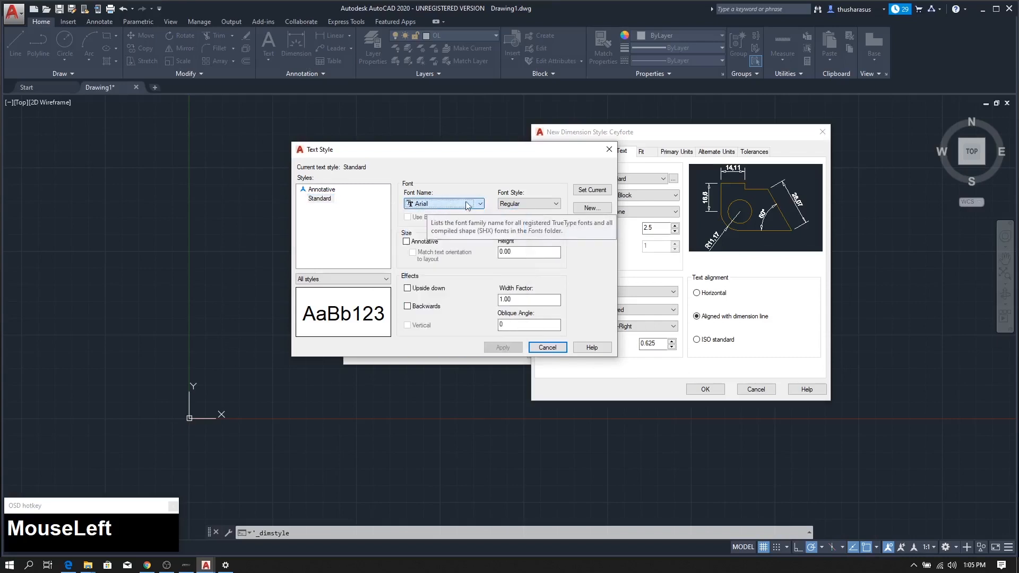
pyautogui.click(454, 205)
pyautogui.click(454, 204)
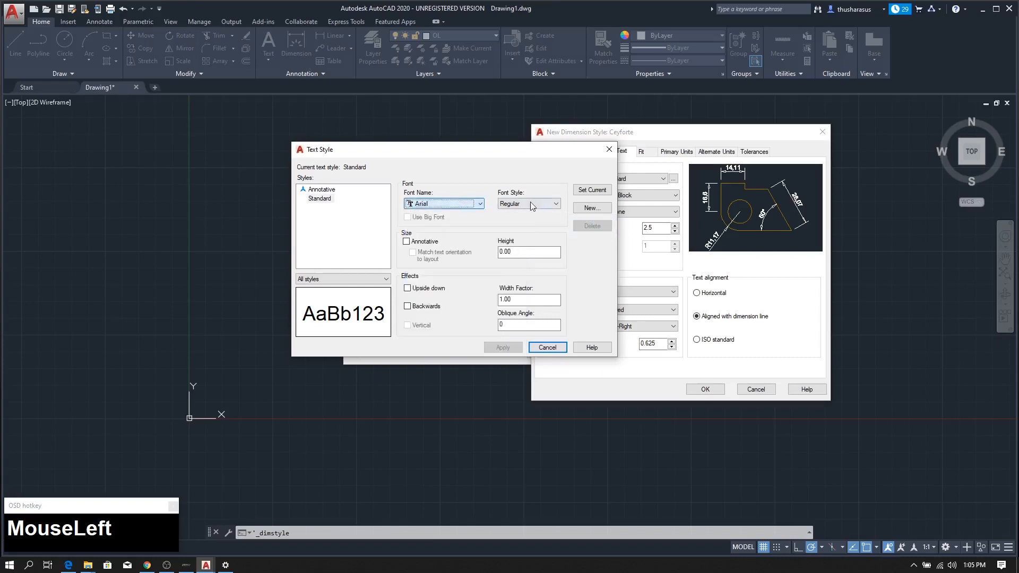
pyautogui.click(520, 200)
pyautogui.click(525, 204)
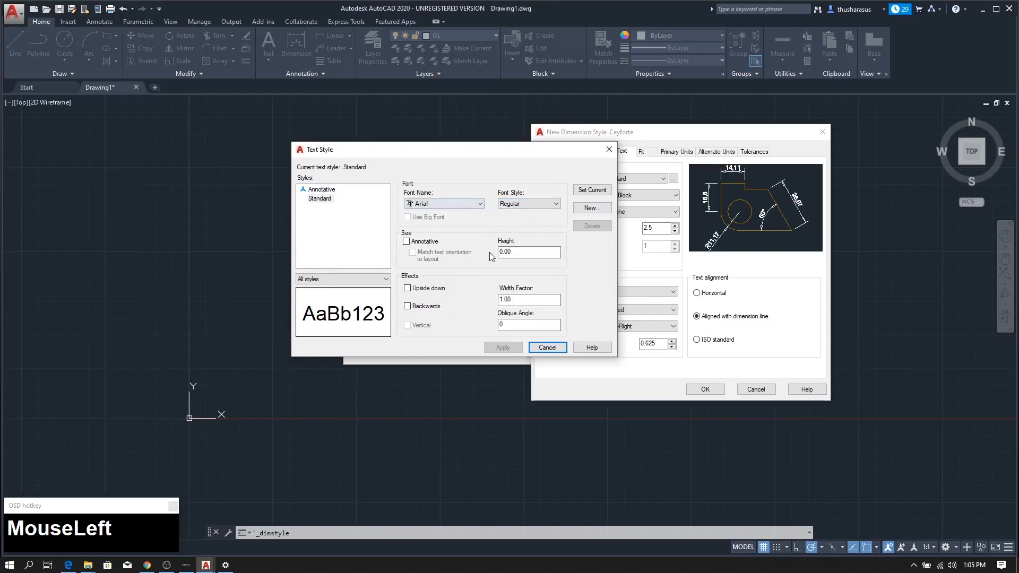
pyautogui.click(611, 150)
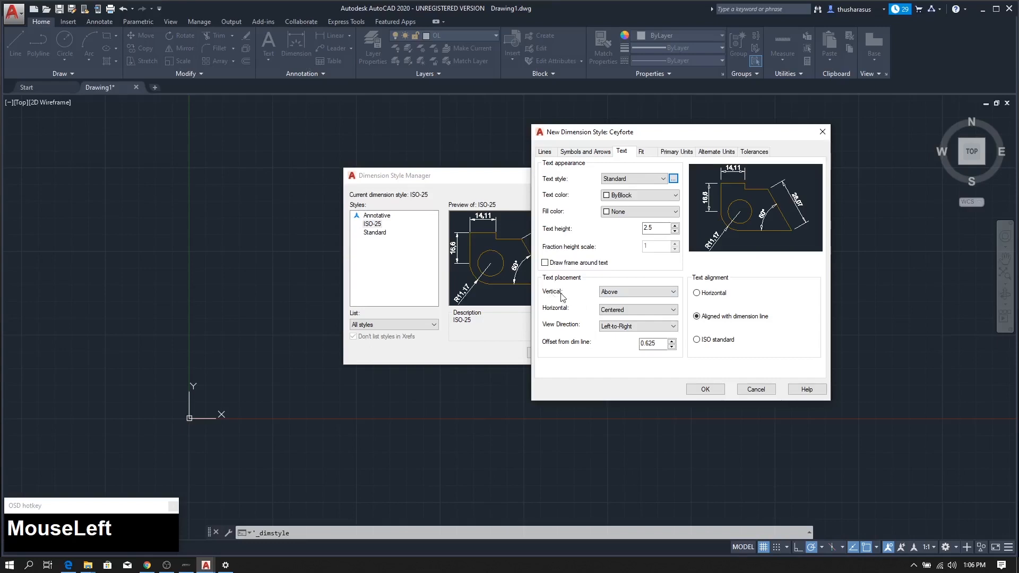
# Step: Try the Centered, Above and Outside vertical placements for the dimension text, finishing on Centered
pyautogui.click(638, 293)
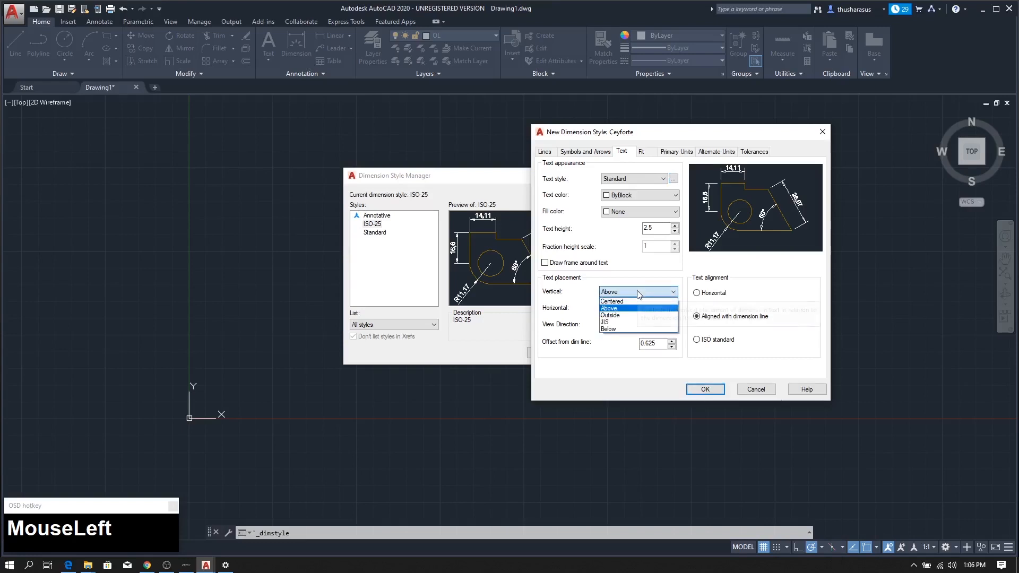
pyautogui.click(625, 294)
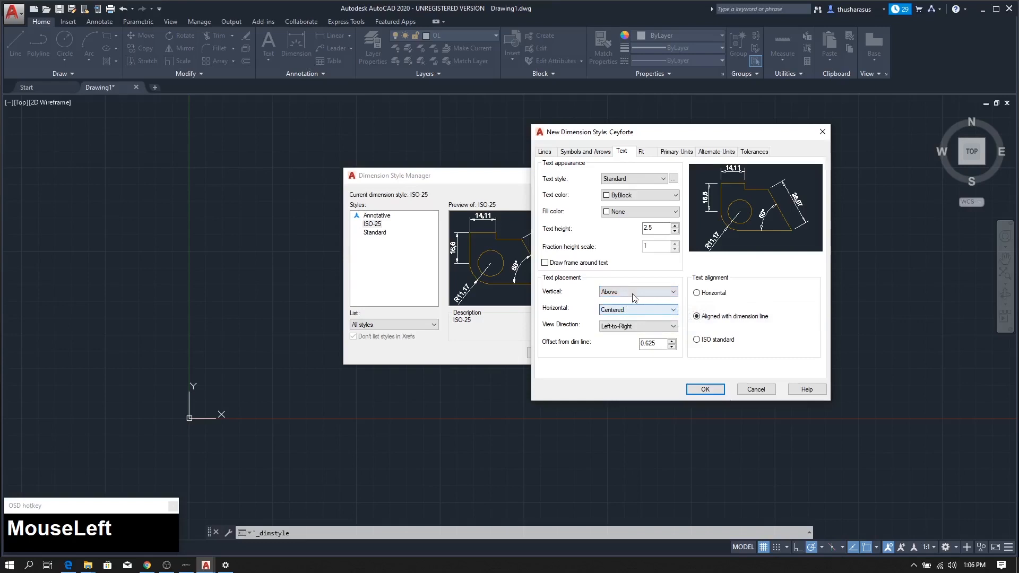
pyautogui.click(634, 296)
pyautogui.click(623, 302)
pyautogui.click(624, 294)
pyautogui.click(622, 310)
pyautogui.click(625, 293)
pyautogui.click(624, 318)
pyautogui.click(624, 290)
pyautogui.click(619, 302)
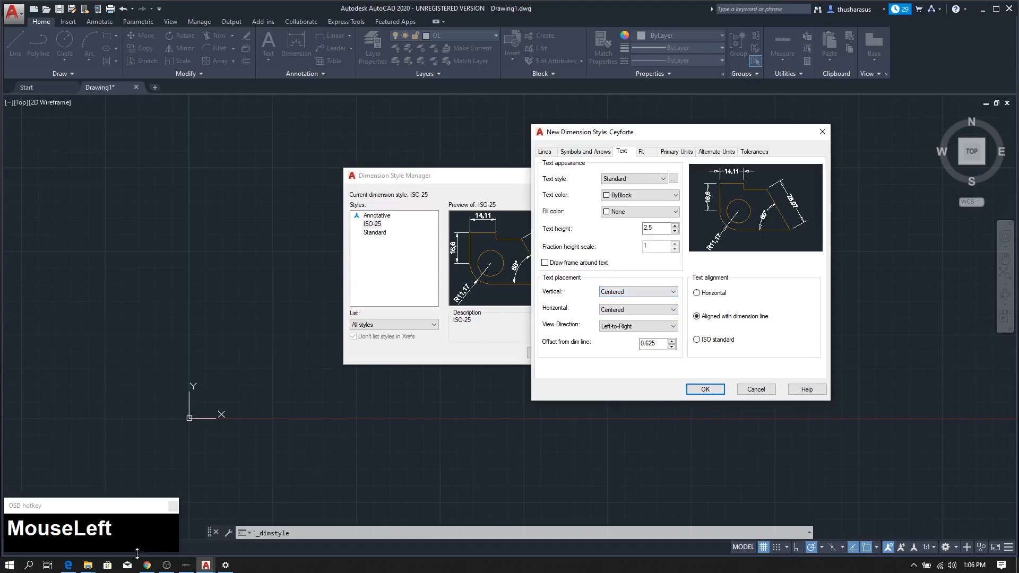
# Step: Check the dimension text placement in the Figure 1 reference in Microsoft Edge, and set the style's vertical text placement to Above in AutoCAD
pyautogui.click(68, 566)
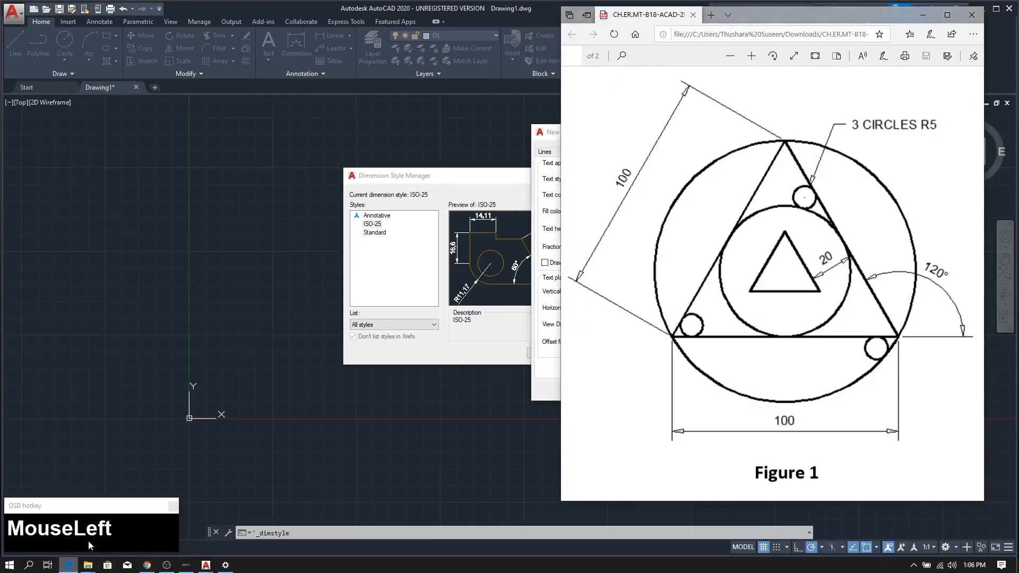
pyautogui.moveTo(777, 15); pyautogui.dragTo(179, 18)
pyautogui.click(612, 7)
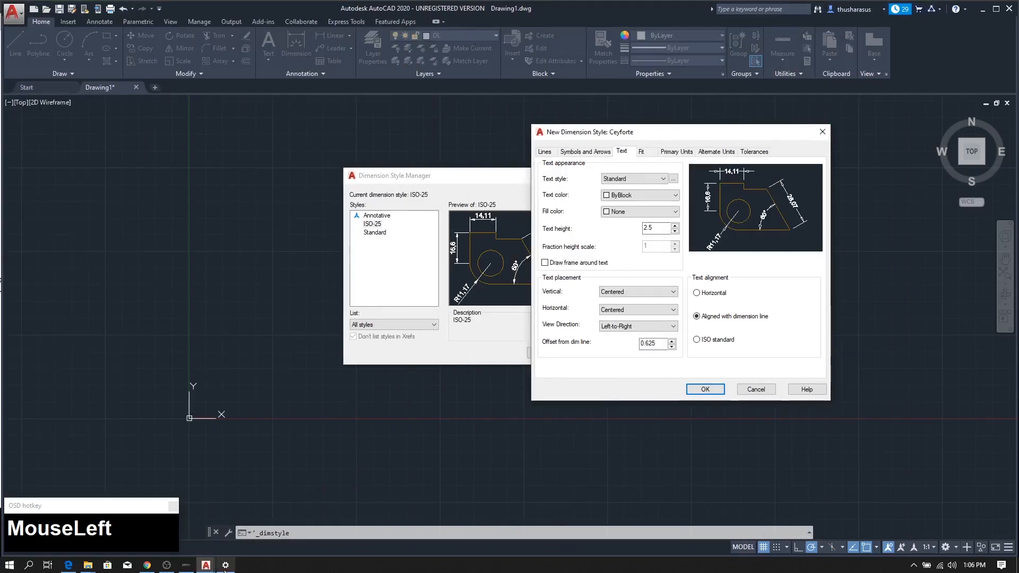
pyautogui.click(69, 566)
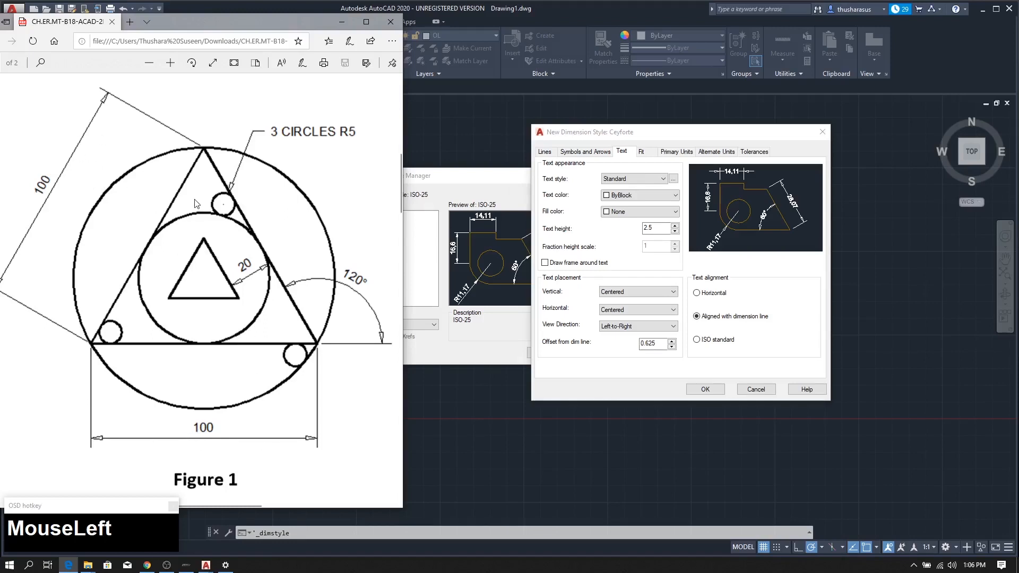
pyautogui.click(617, 294)
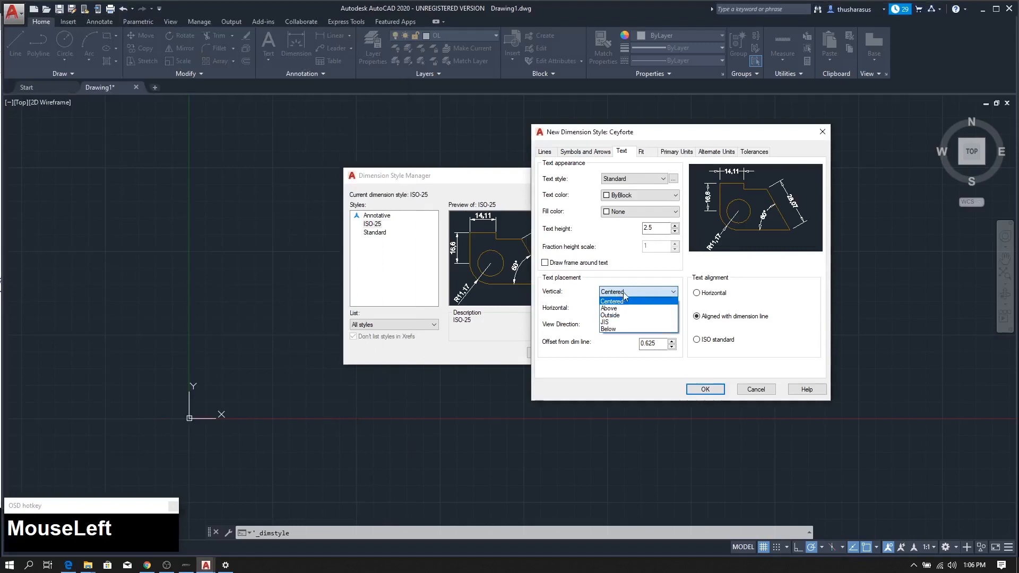
pyautogui.click(613, 308)
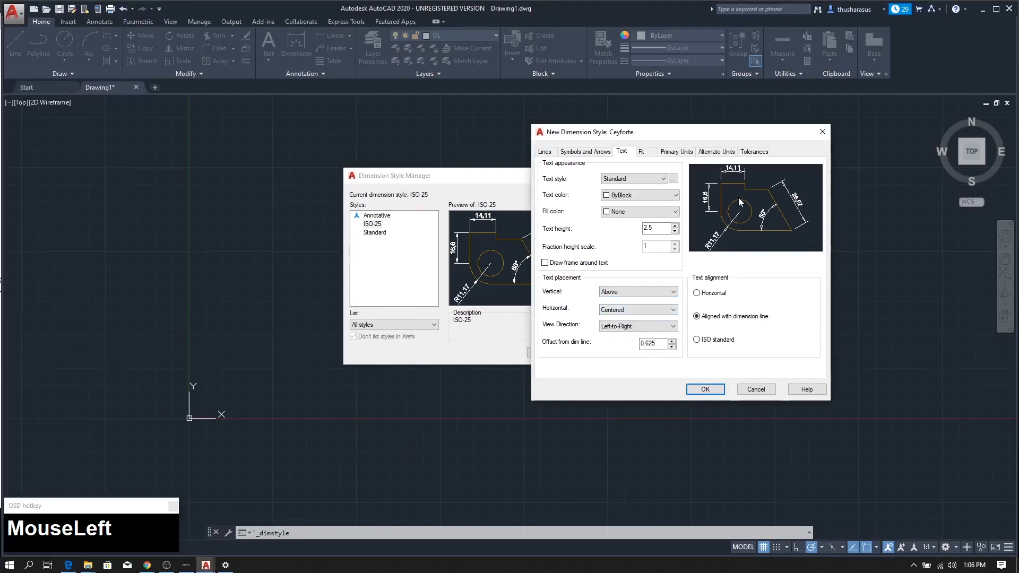
# Step: Try the At Ext Line 1 and Over Ext Line 2 horizontal text placements, and return to Centered
pyautogui.click(615, 311)
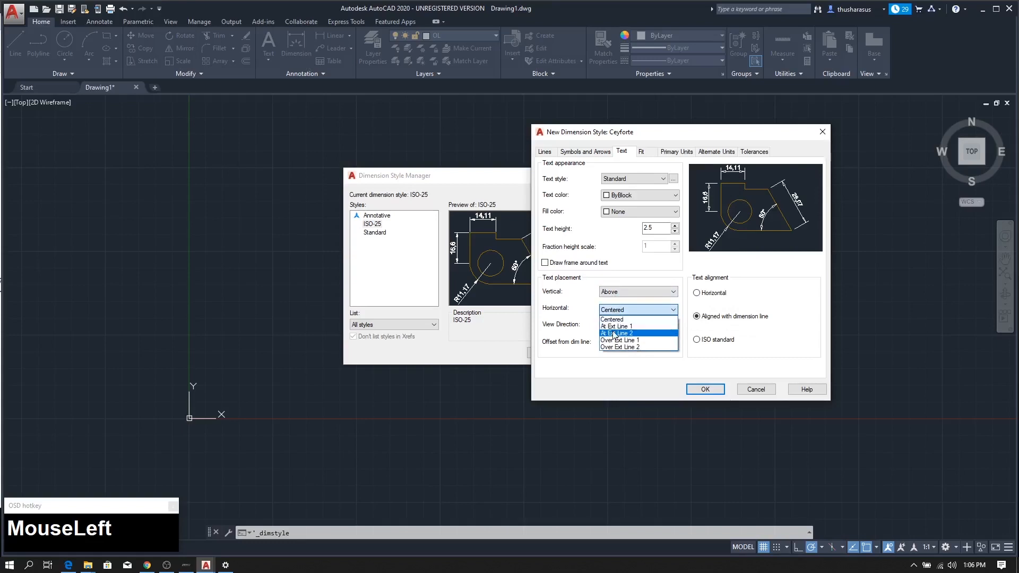
pyautogui.click(615, 326)
pyautogui.click(616, 311)
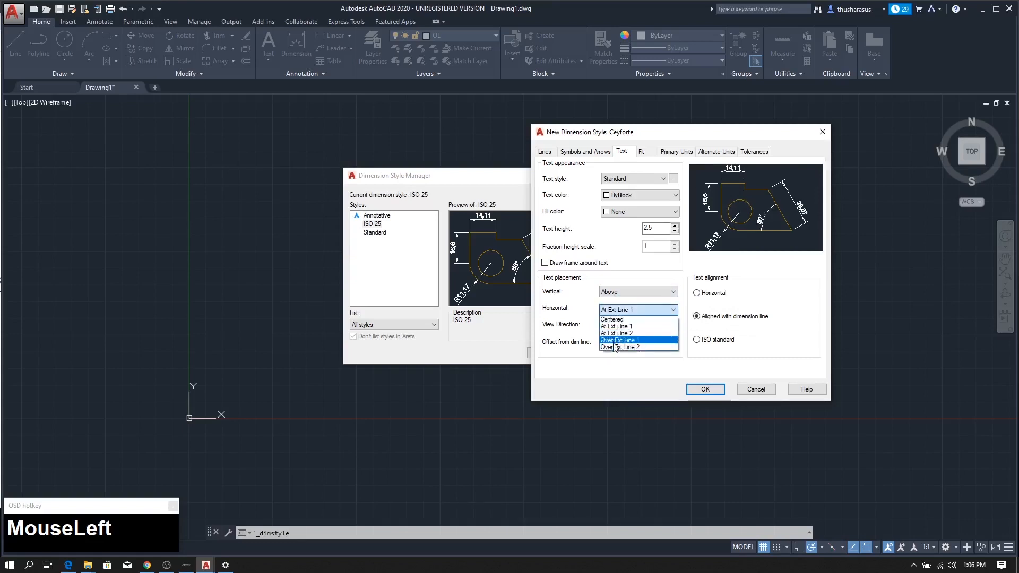
pyautogui.click(616, 346)
pyautogui.click(614, 294)
pyautogui.click(614, 293)
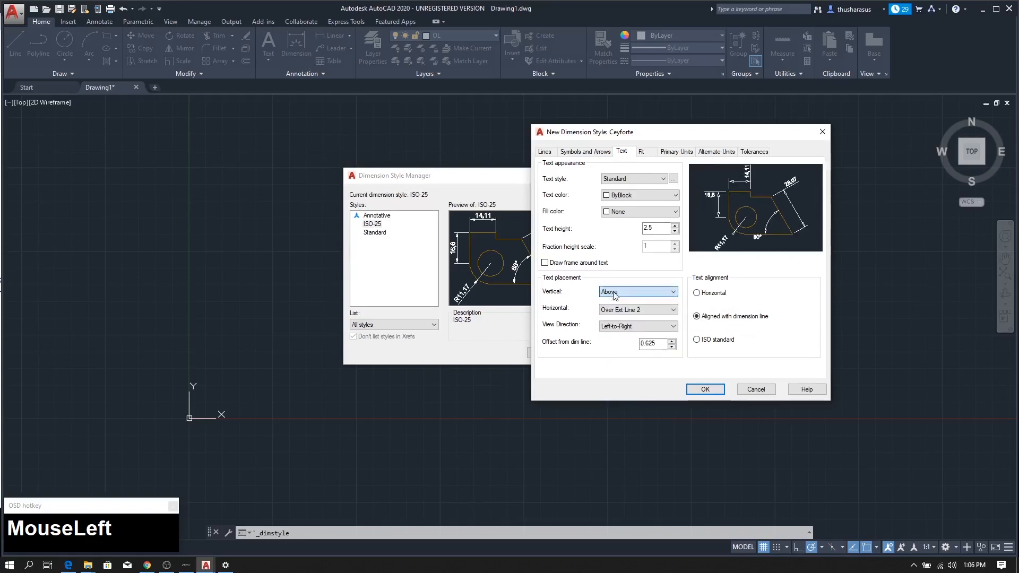
pyautogui.click(616, 309)
pyautogui.click(615, 320)
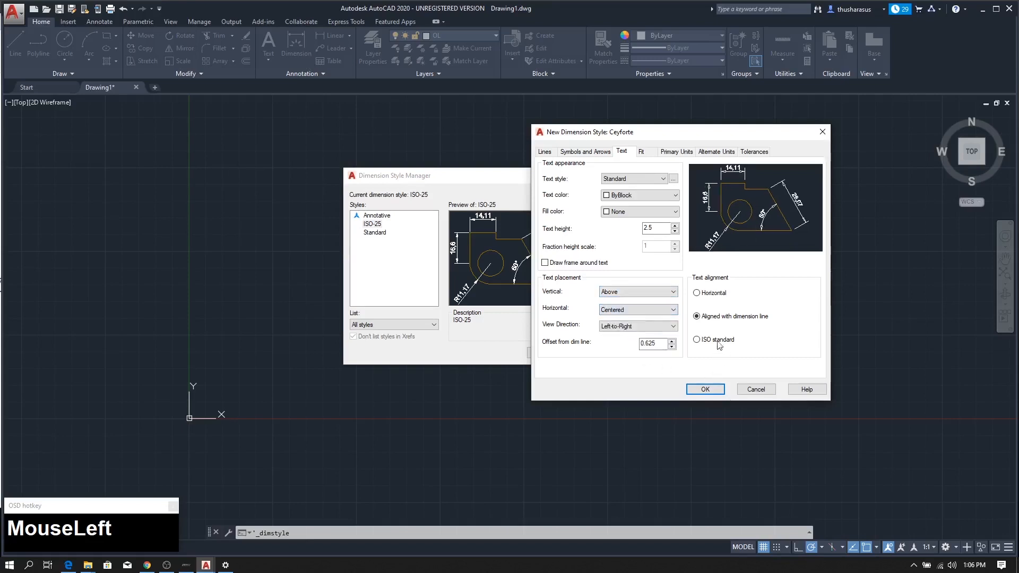
# Step: Compare the Horizontal, Aligned with dimension line and ISO standard text alignments, finish on ISO standard, and set the offset from dim line to 1
pyautogui.click(697, 294)
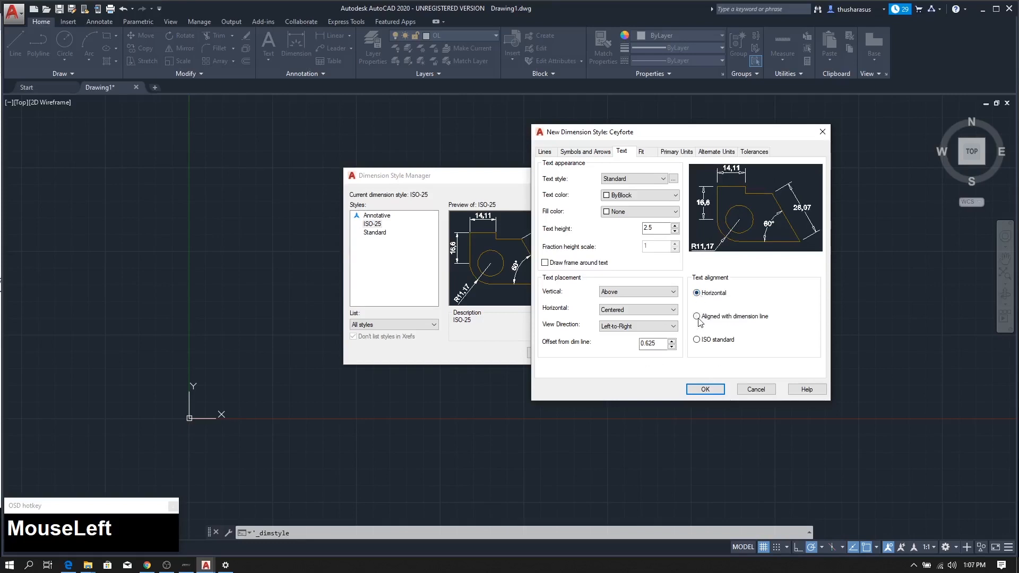
pyautogui.click(697, 317)
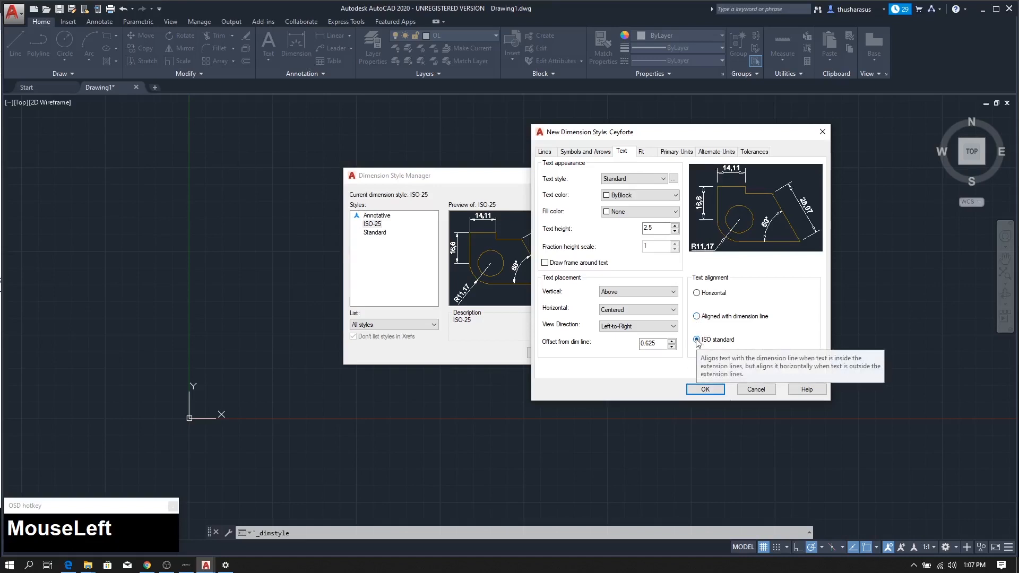
pyautogui.click(697, 293)
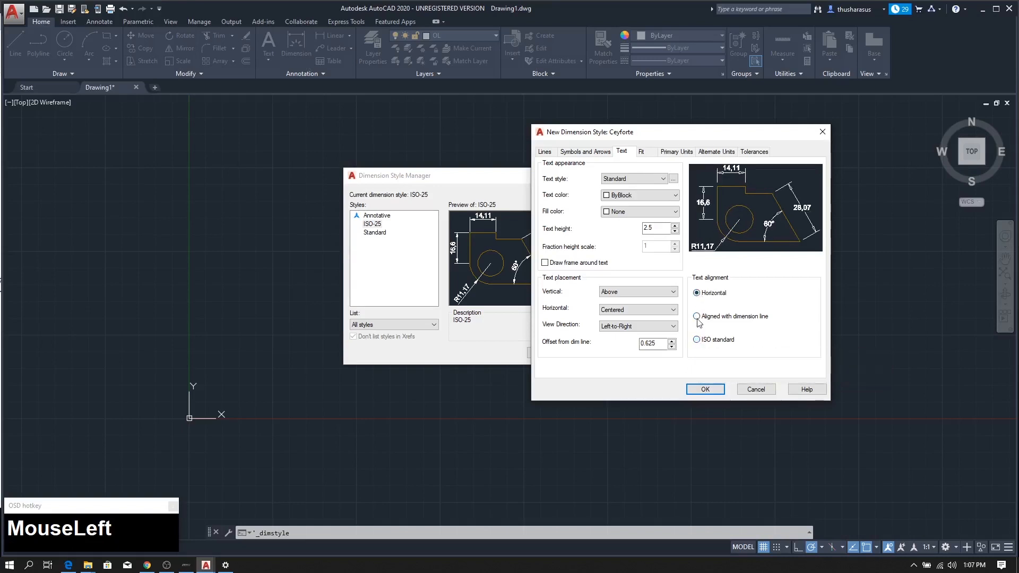
pyautogui.click(697, 317)
pyautogui.click(698, 340)
pyautogui.click(697, 317)
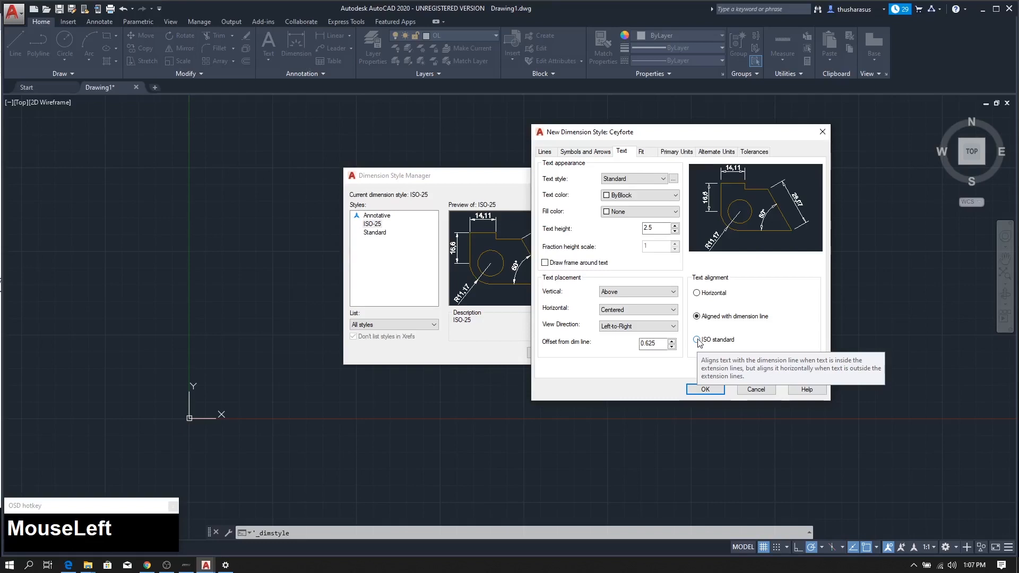
pyautogui.click(697, 341)
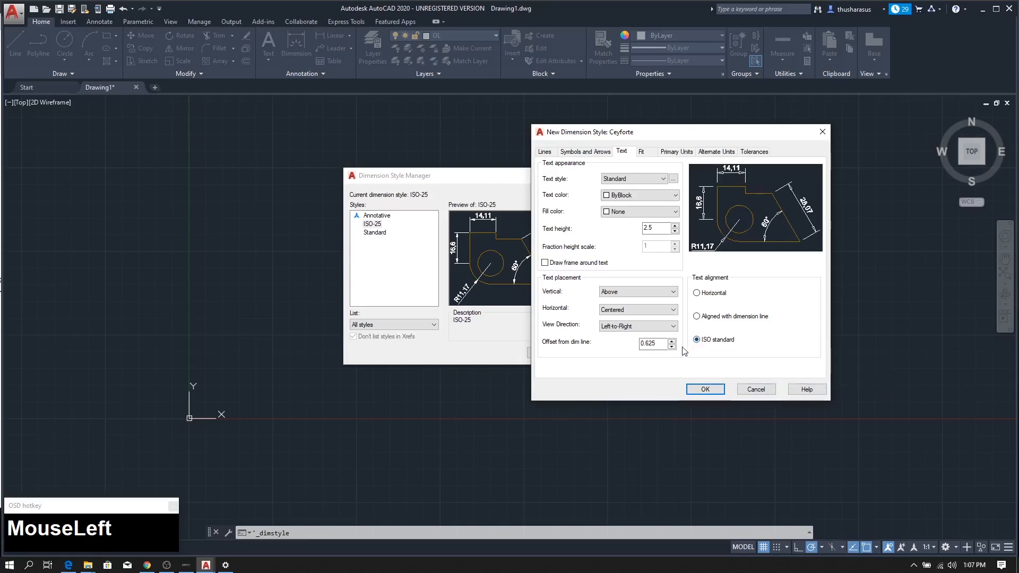
pyautogui.moveTo(662, 344); pyautogui.dragTo(632, 346)
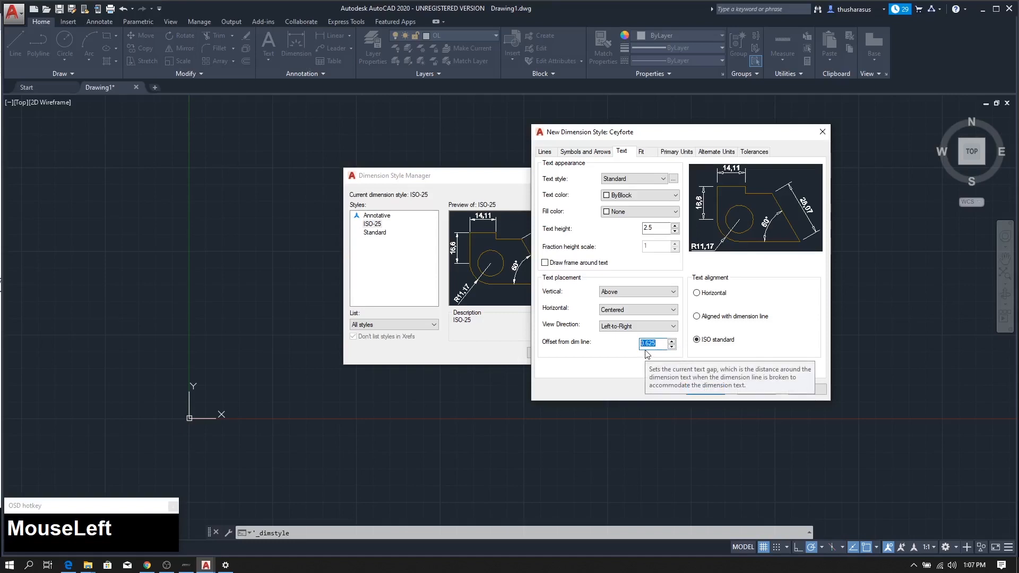
pyautogui.write('1')
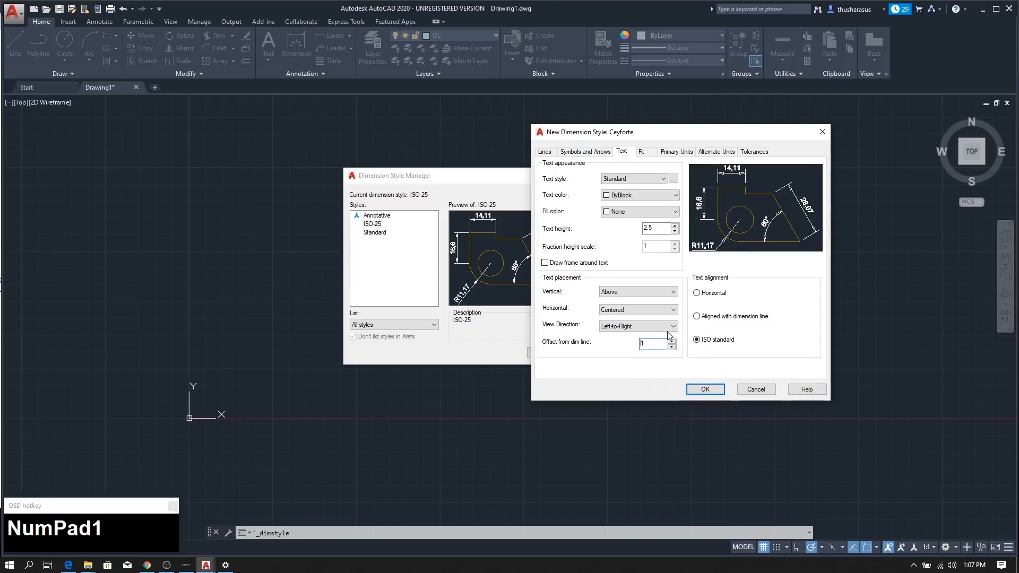
# Step: Look through the Fit, Primary Units, Alternate Units and Tolerances settings of the Ceyforte style, and review its line, arrow and text settings
pyautogui.click(643, 152)
pyautogui.click(669, 152)
pyautogui.click(717, 152)
pyautogui.click(754, 152)
pyautogui.click(647, 151)
pyautogui.click(664, 154)
pyautogui.click(717, 152)
pyautogui.click(754, 152)
pyautogui.click(646, 154)
pyautogui.click(670, 151)
pyautogui.click(717, 151)
pyautogui.click(753, 152)
pyautogui.click(642, 154)
pyautogui.click(677, 152)
pyautogui.click(717, 151)
pyautogui.click(753, 152)
pyautogui.click(642, 154)
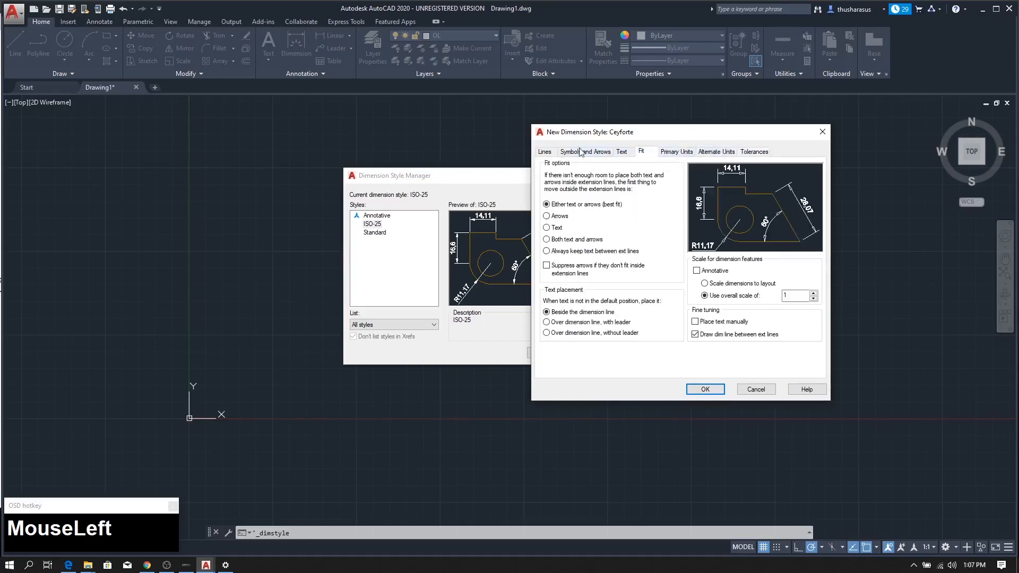
pyautogui.click(545, 152)
pyautogui.click(586, 152)
pyautogui.click(625, 152)
pyautogui.click(641, 152)
pyautogui.click(622, 152)
pyautogui.click(545, 152)
pyautogui.click(622, 152)
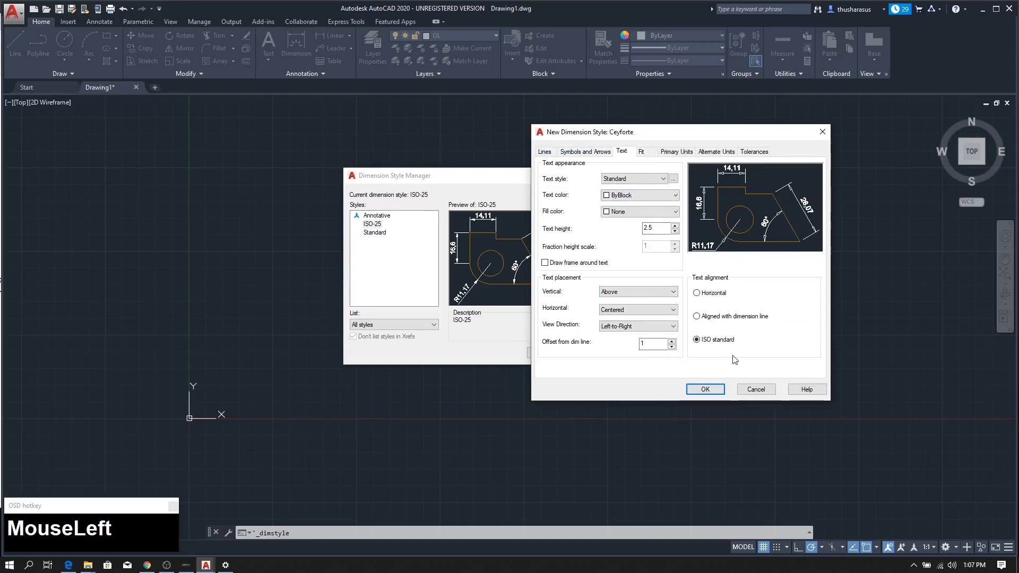
# Step: Save the Ceyforte dimension style, and compare its preview with the Figure 1 reference in Microsoft Edge before returning to AutoCAD
pyautogui.click(706, 389)
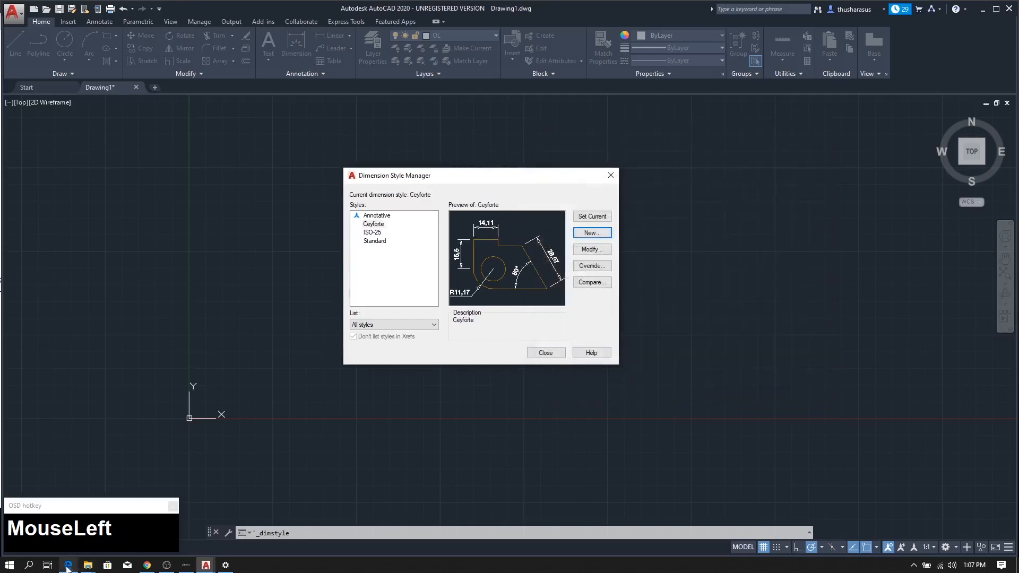
pyautogui.click(69, 565)
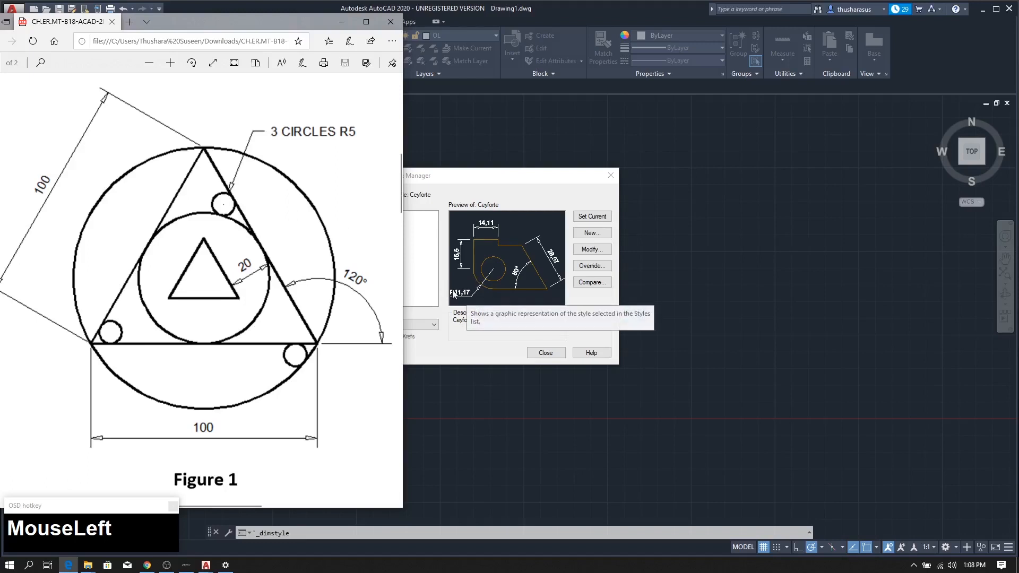
pyautogui.click(460, 186)
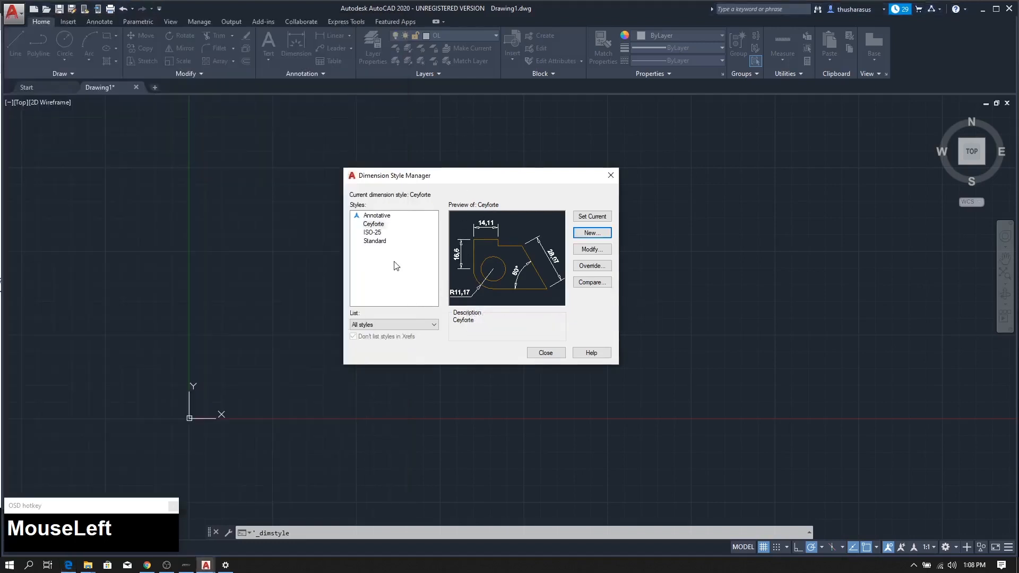
# Step: Start a new dimension substyle based on Ceyforte that applies only to radius dimensions, and open its settings
pyautogui.click(592, 233)
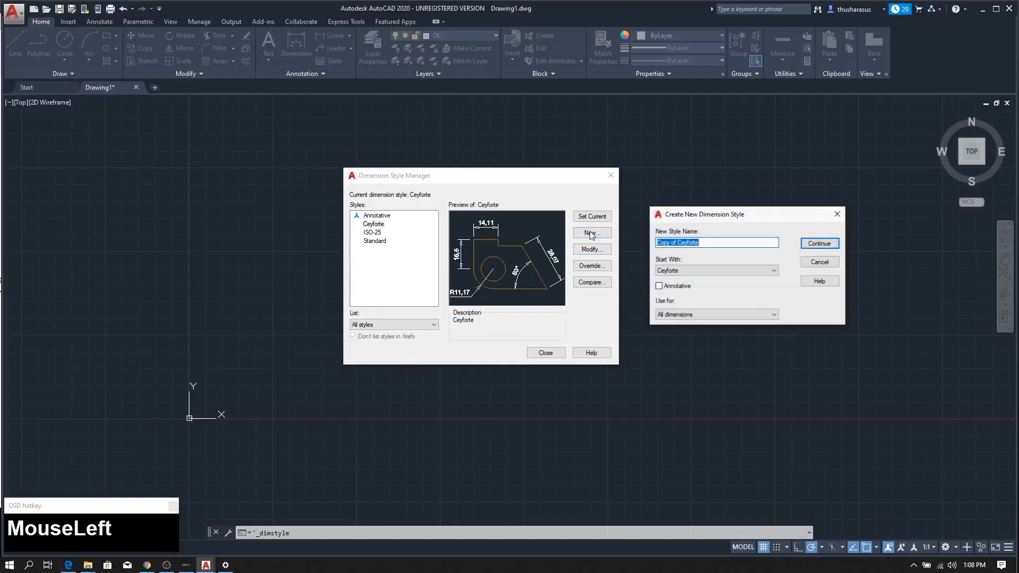
pyautogui.moveTo(680, 215); pyautogui.dragTo(670, 208)
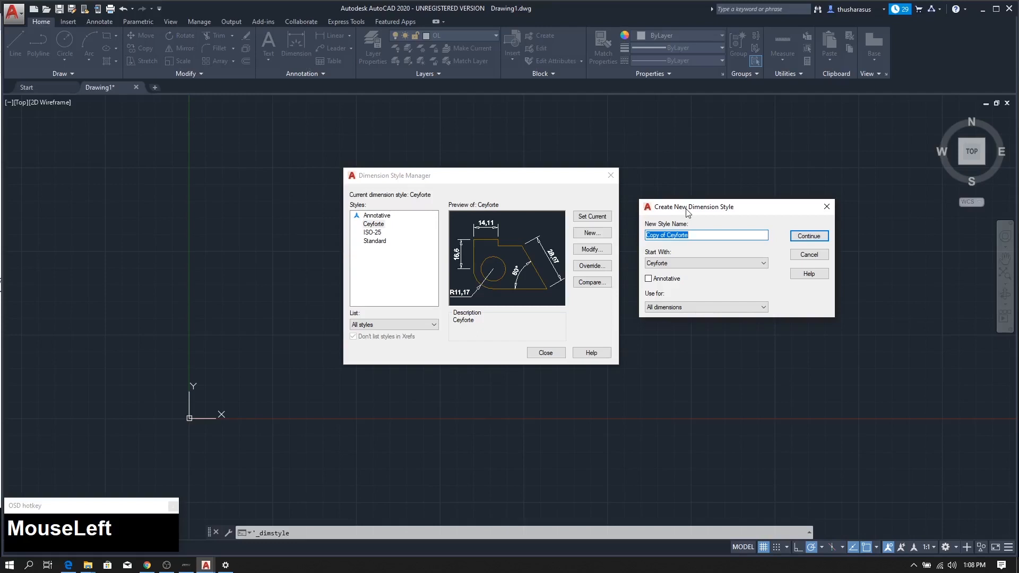
pyautogui.click(688, 268)
pyautogui.click(687, 268)
pyautogui.click(688, 268)
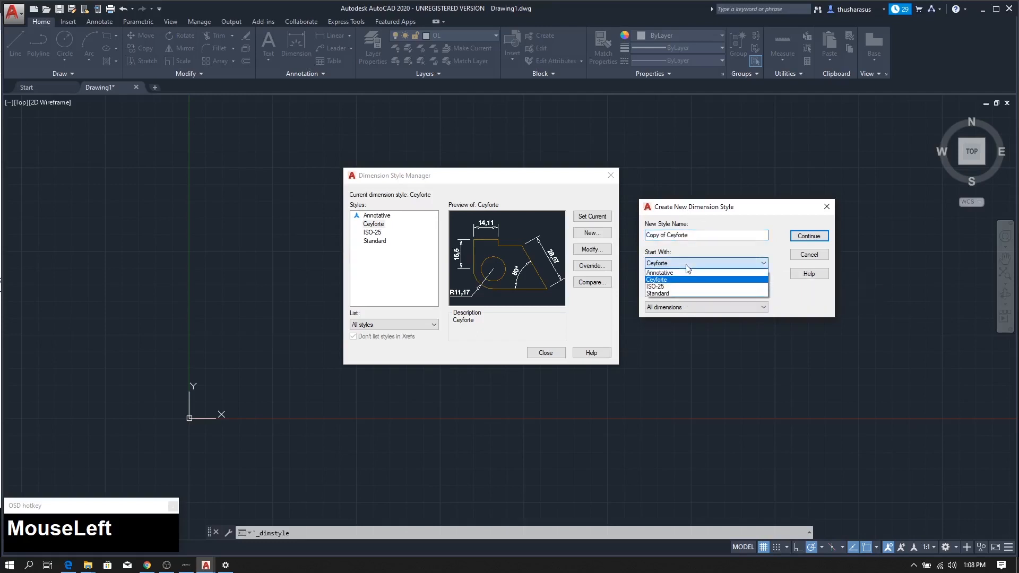
pyautogui.click(663, 280)
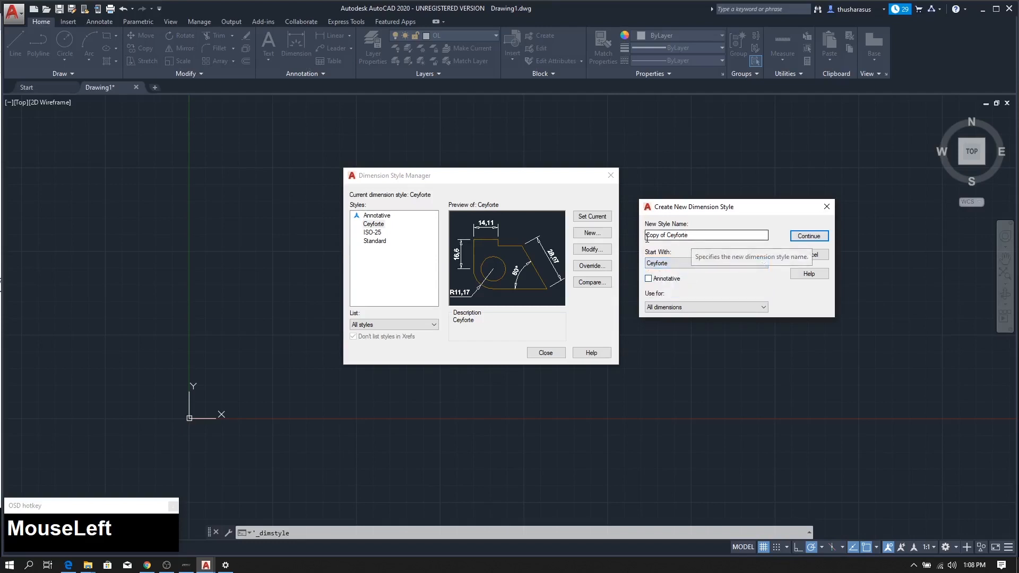
pyautogui.click(676, 308)
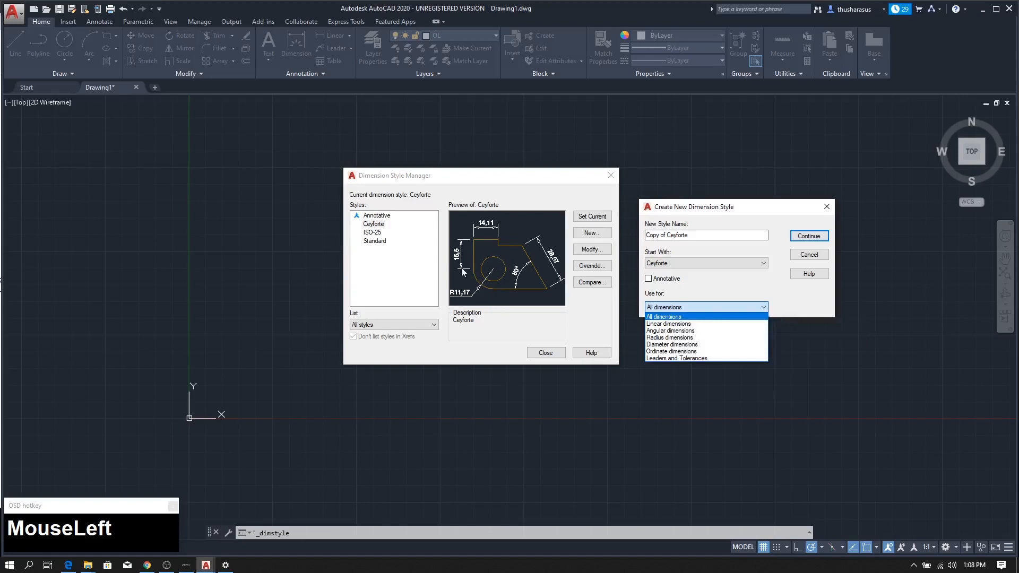
pyautogui.click(661, 338)
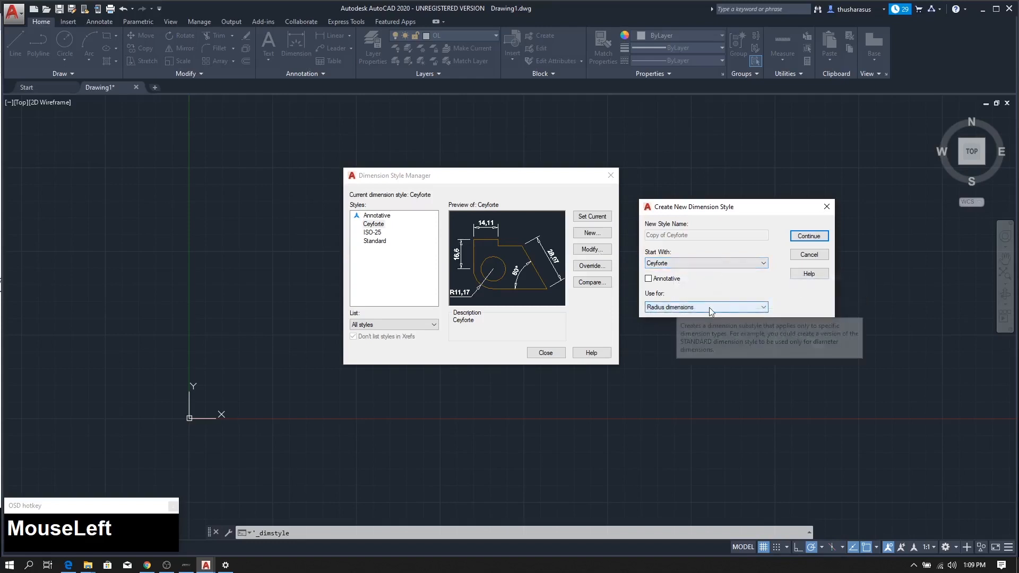
pyautogui.click(804, 235)
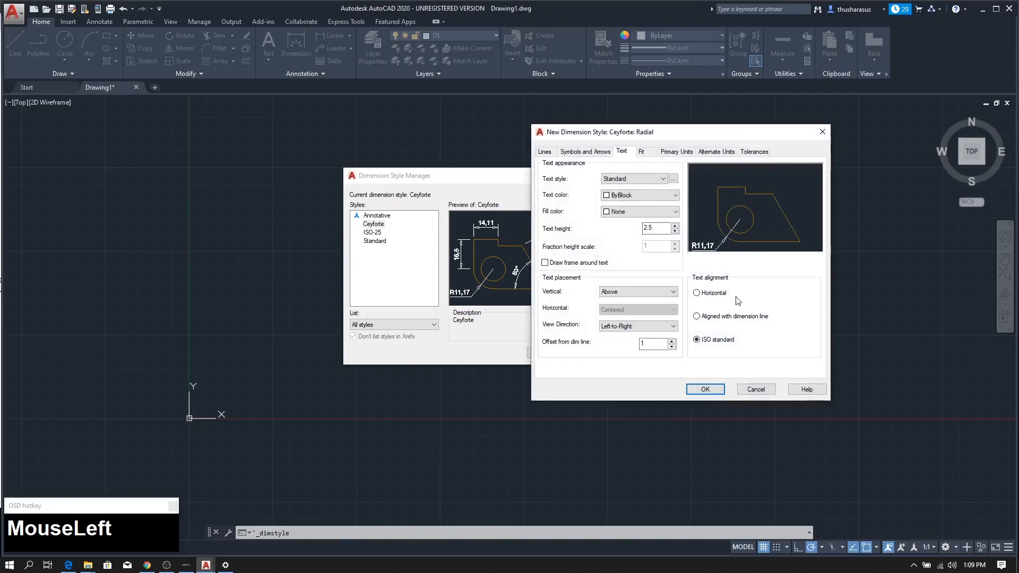
# Step: Check the radius callout in the Figure 1 reference in Microsoft Edge, and set the radial substyle's vertical text placement to Centered in AutoCAD
pyautogui.moveTo(628, 135)
pyautogui.mouseDown()
pyautogui.moveTo(602, 127)
pyautogui.moveTo(619, 126)
pyautogui.mouseUp()
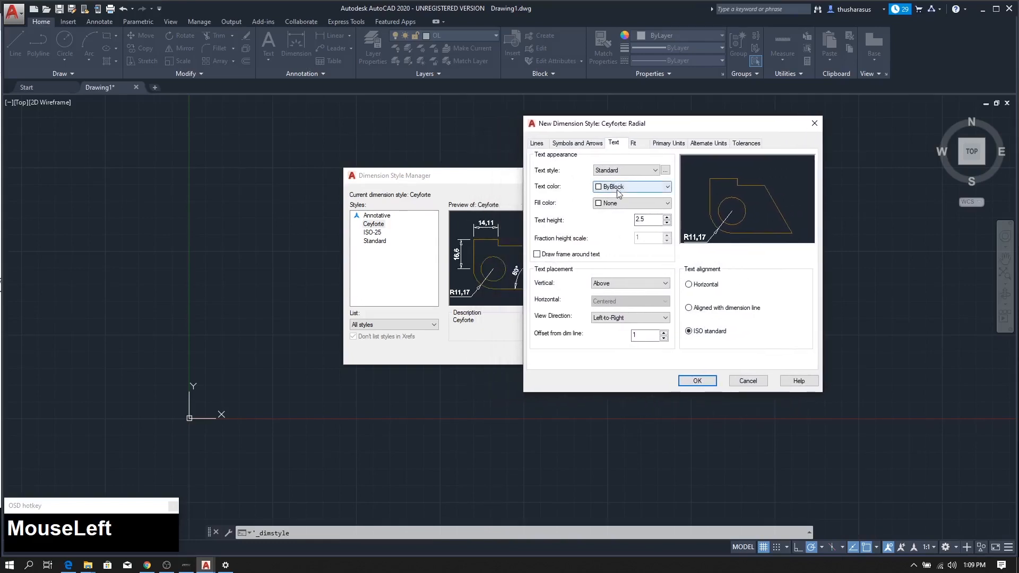
pyautogui.click(538, 144)
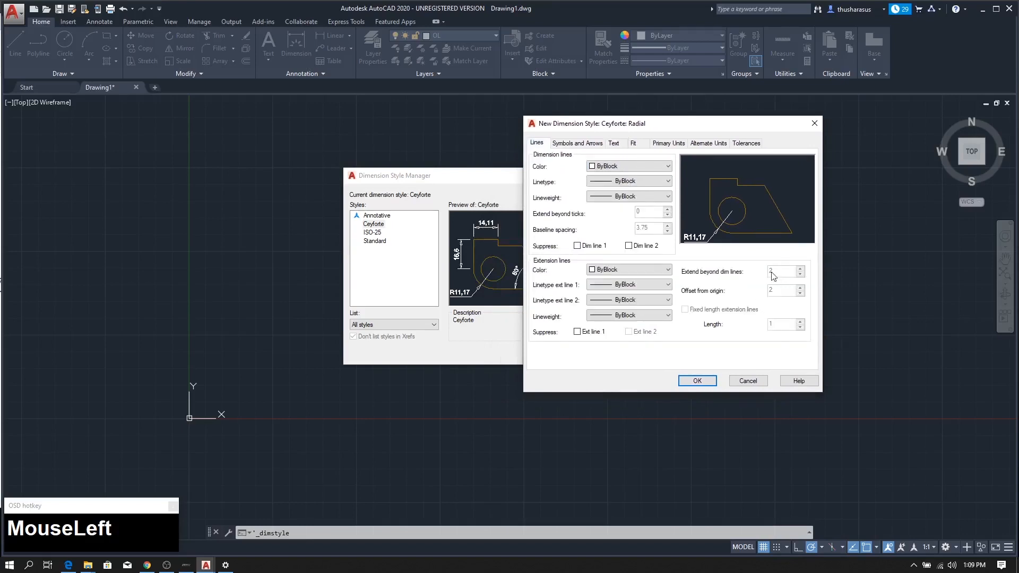
pyautogui.click(614, 145)
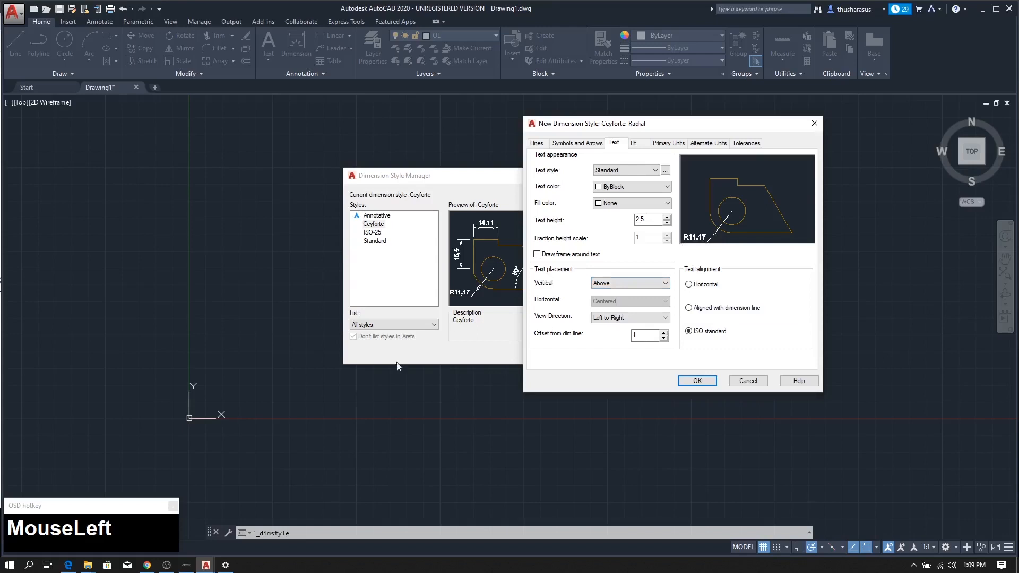
pyautogui.click(68, 565)
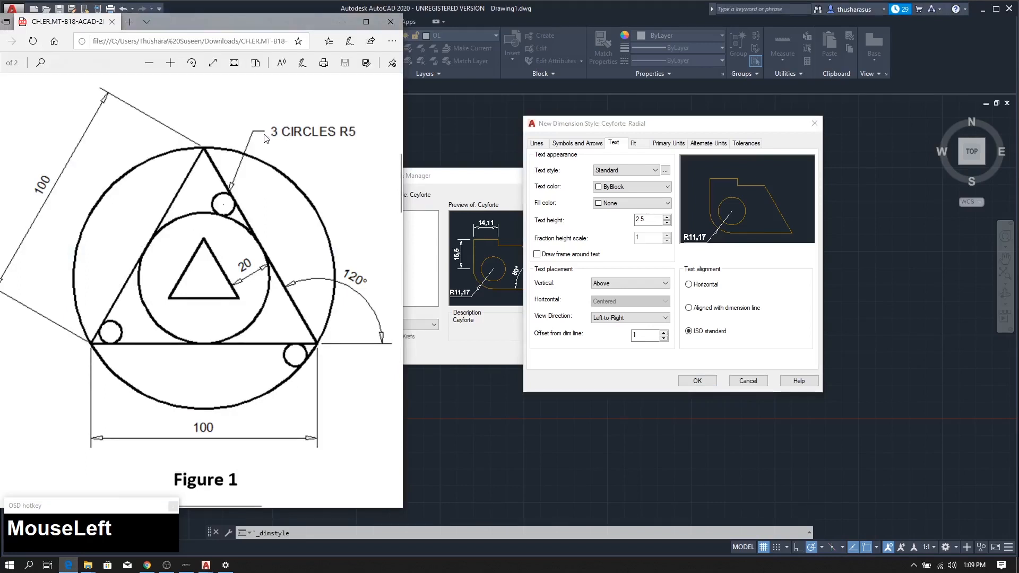
pyautogui.click(727, 250)
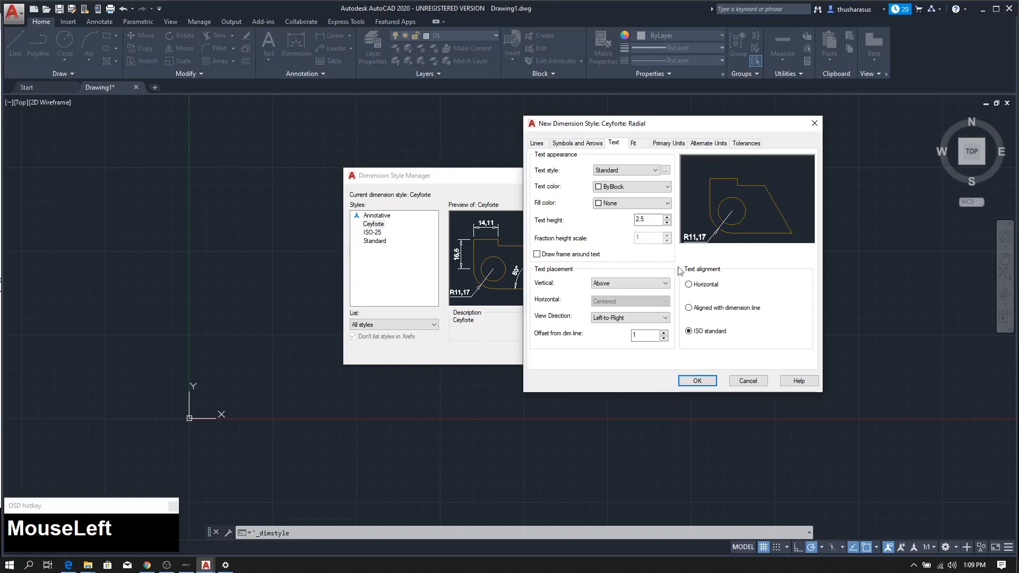
pyautogui.click(622, 284)
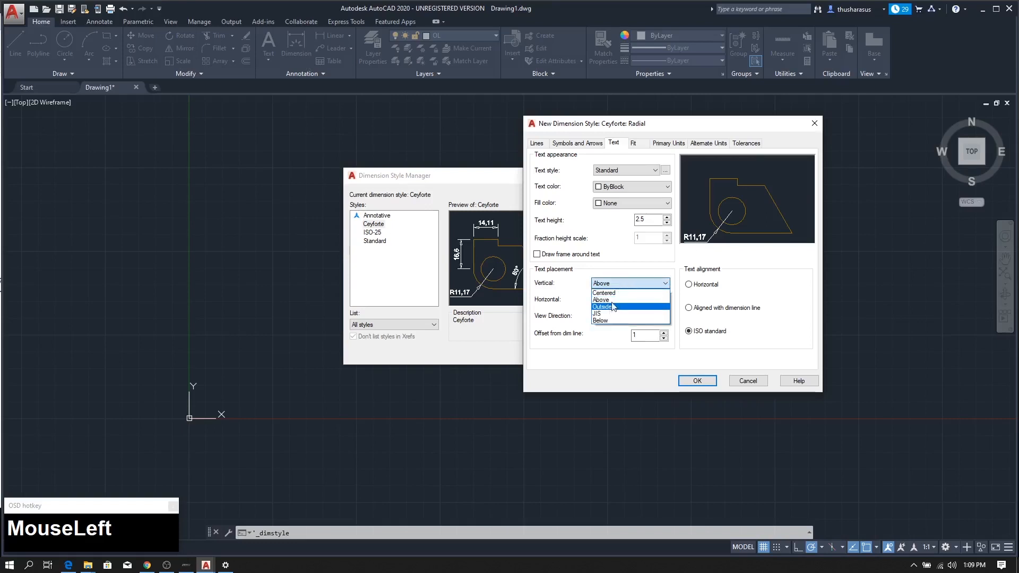
pyautogui.click(615, 294)
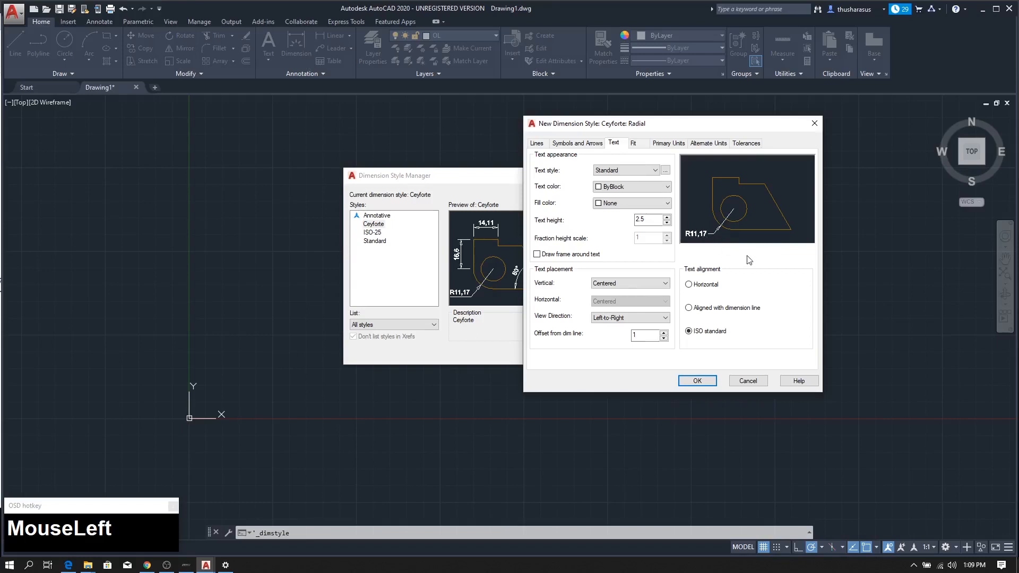
# Step: Try the other text alignments for the radial substyle, return to ISO standard, and save the substyle
pyautogui.click(689, 308)
pyautogui.click(688, 285)
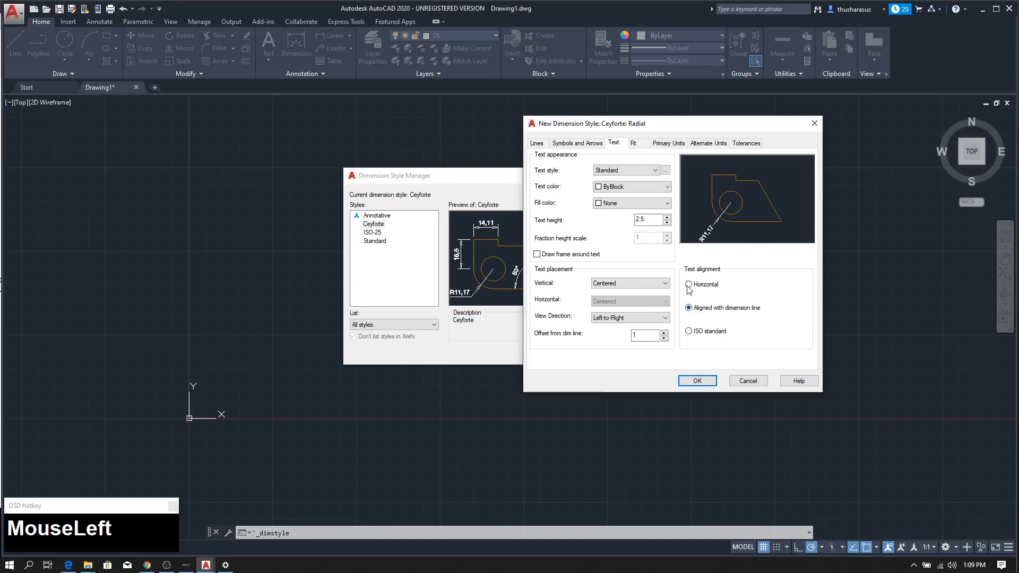
pyautogui.click(689, 332)
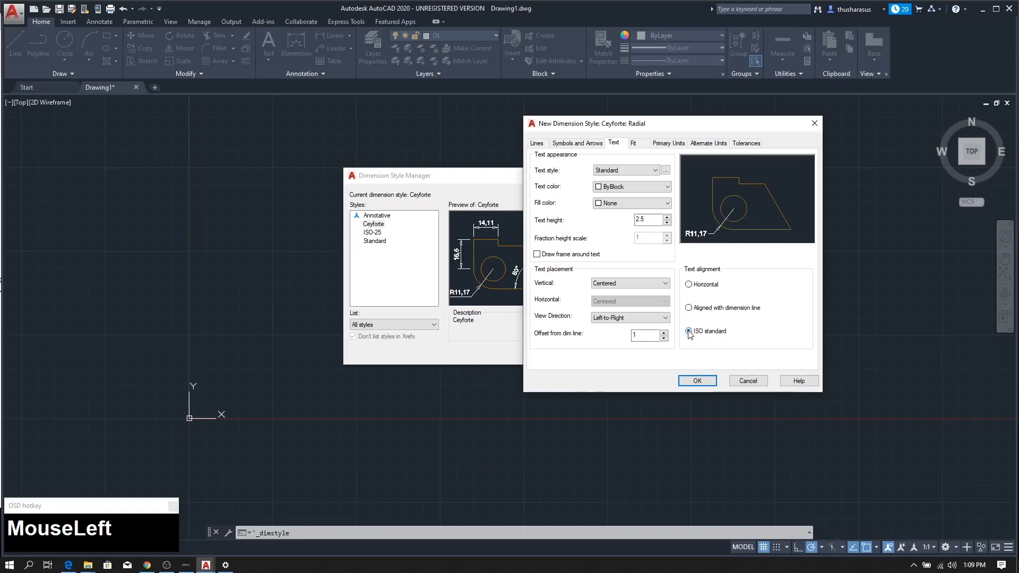
pyautogui.click(608, 285)
pyautogui.click(608, 285)
pyautogui.click(699, 381)
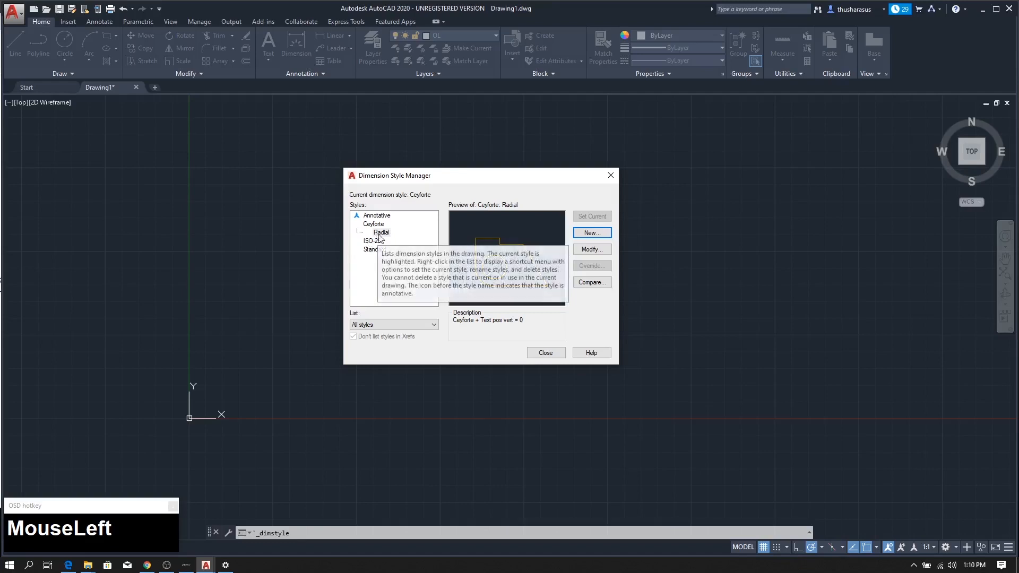
# Step: Start a new dimension substyle based on Ceyforte that applies only to diameter dimensions, and open its settings
pyautogui.click(584, 233)
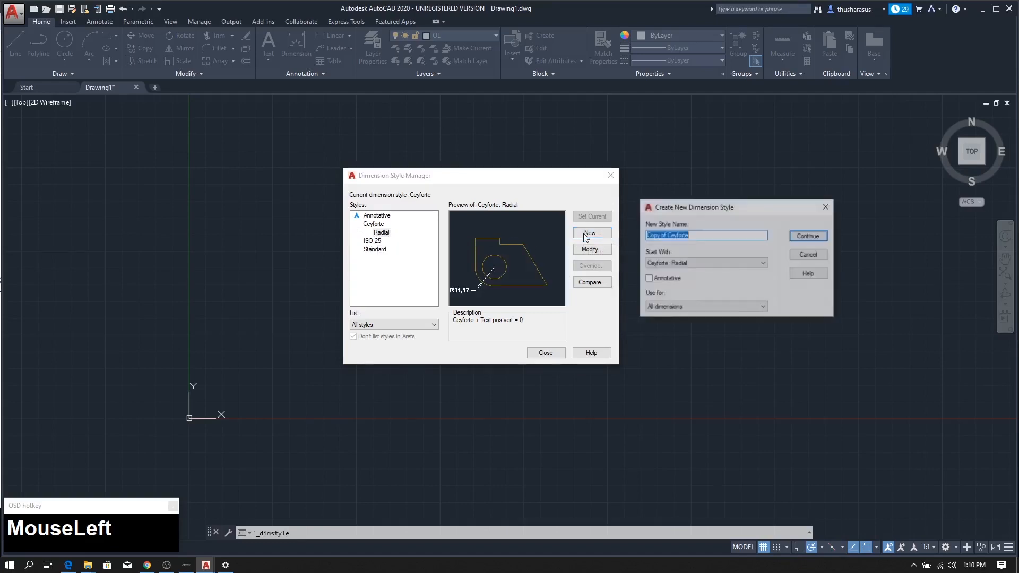
pyautogui.click(677, 264)
pyautogui.click(663, 281)
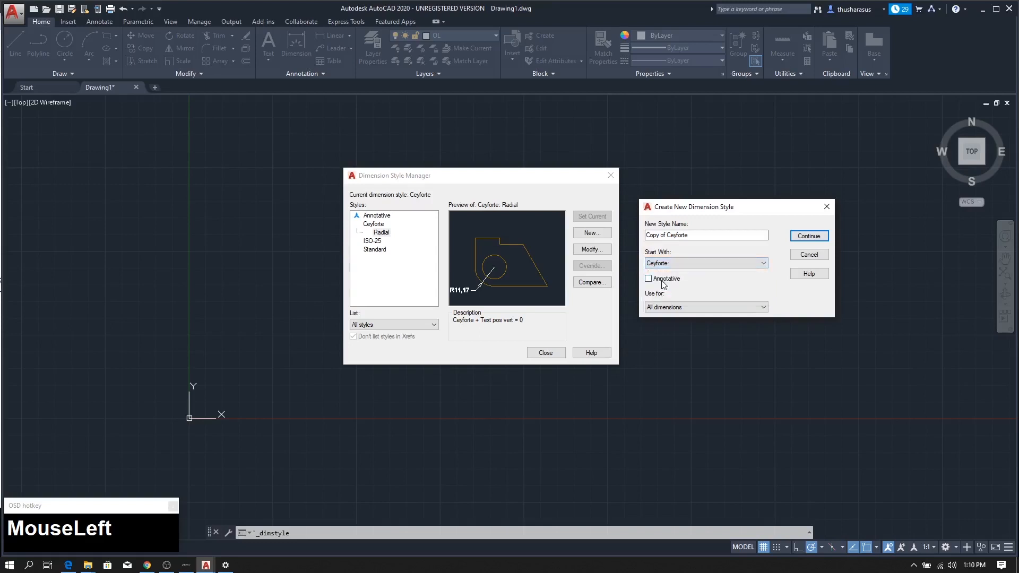
pyautogui.click(670, 307)
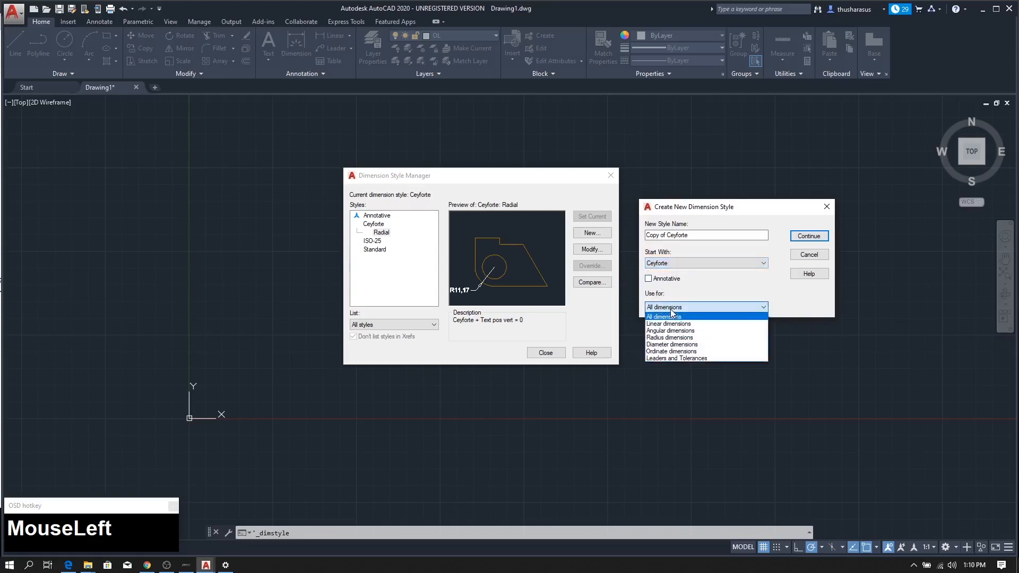
pyautogui.click(671, 345)
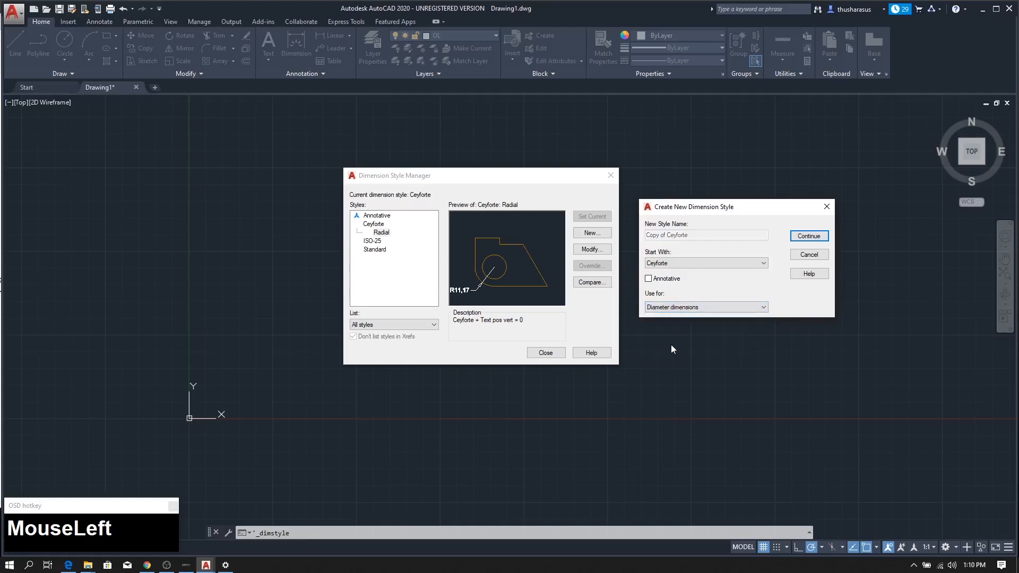
pyautogui.click(804, 239)
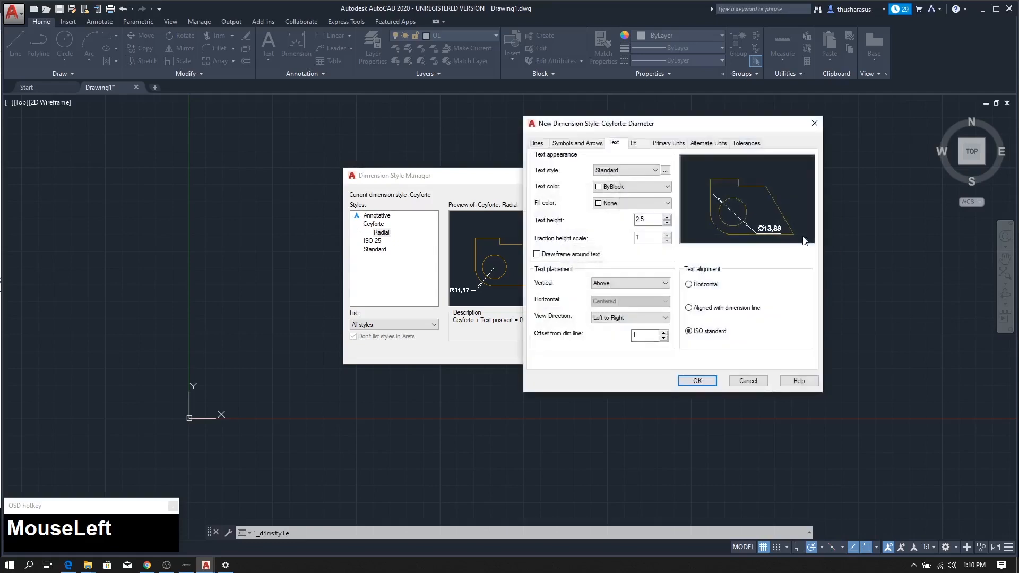
pyautogui.moveTo(618, 124); pyautogui.dragTo(696, 118)
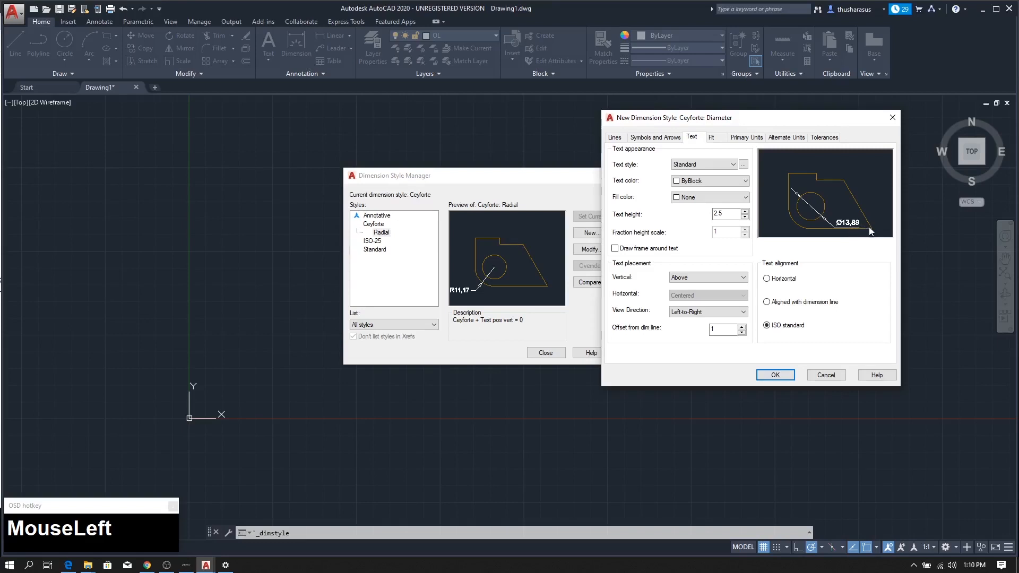
# Step: Set the diameter substyle's vertical text placement to Centered and its text alignment to Horizontal, and save the substyle
pyautogui.click(718, 280)
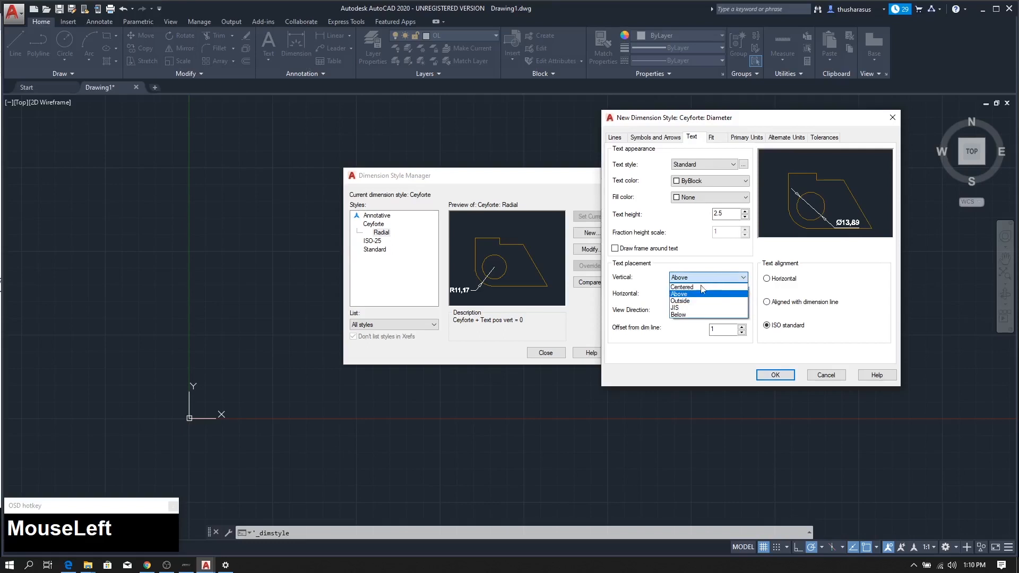
pyautogui.click(693, 286)
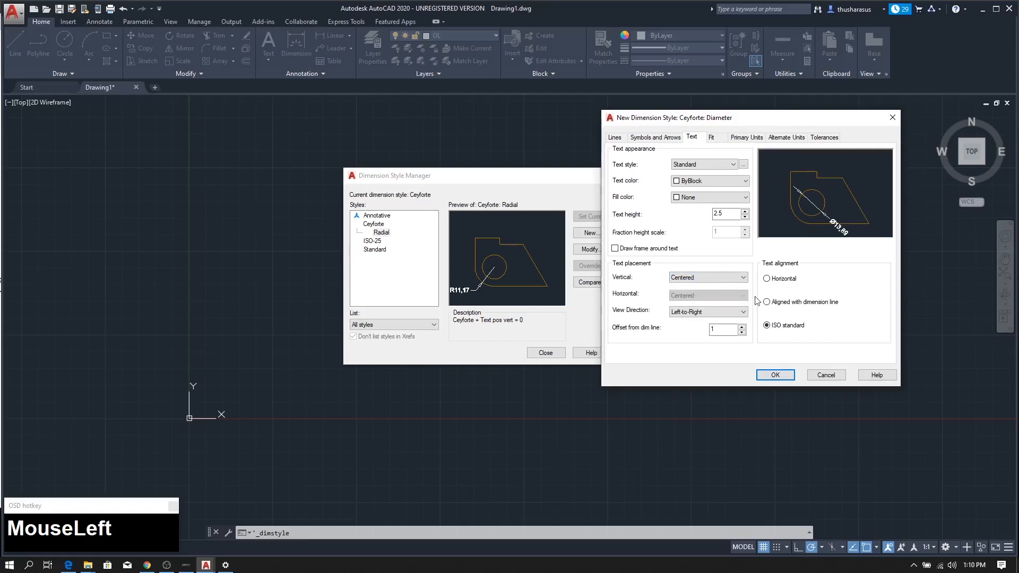
pyautogui.click(767, 279)
pyautogui.click(767, 302)
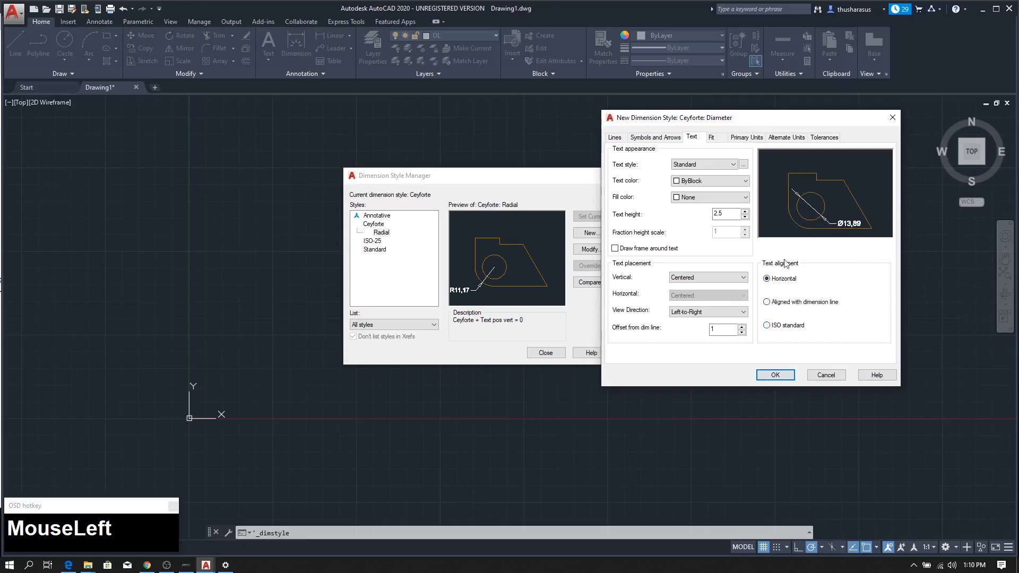
pyautogui.click(775, 376)
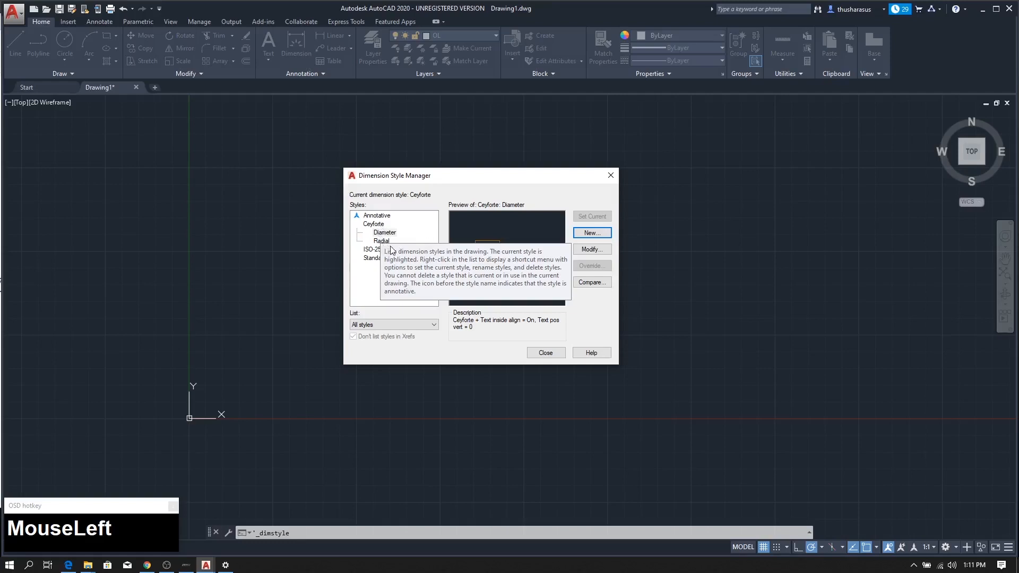
pyautogui.click(589, 233)
pyautogui.click(684, 307)
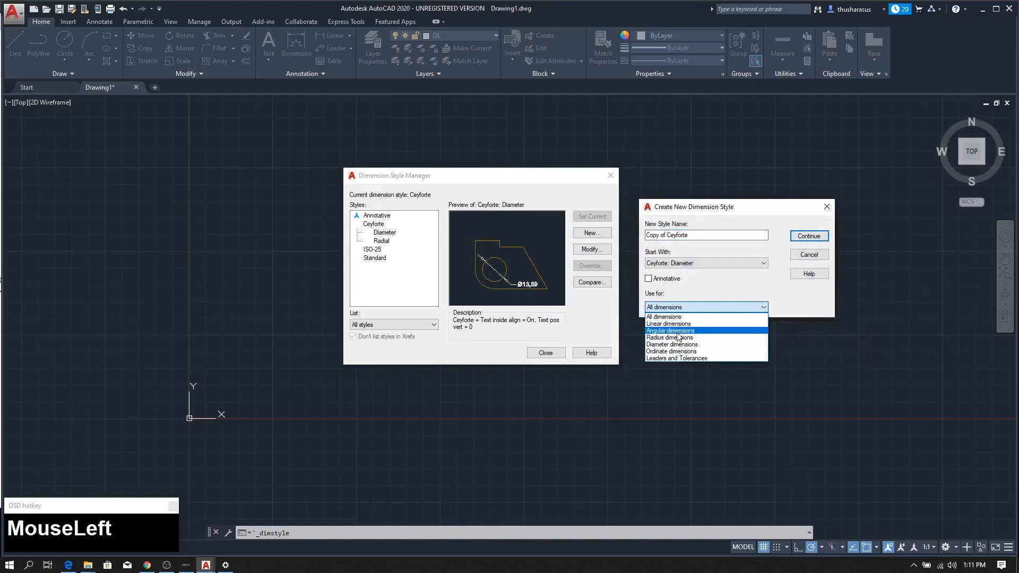
pyautogui.click(799, 258)
pyautogui.click(812, 257)
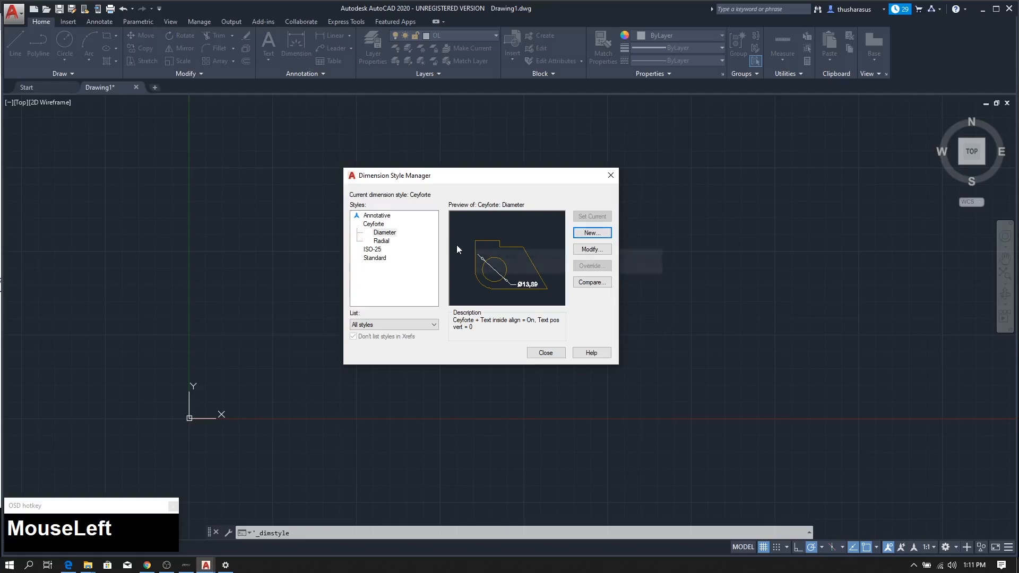
# Step: Compare the previews of the Ceyforte, ISO-25, Standard and Annotative dimension styles
pyautogui.click(373, 225)
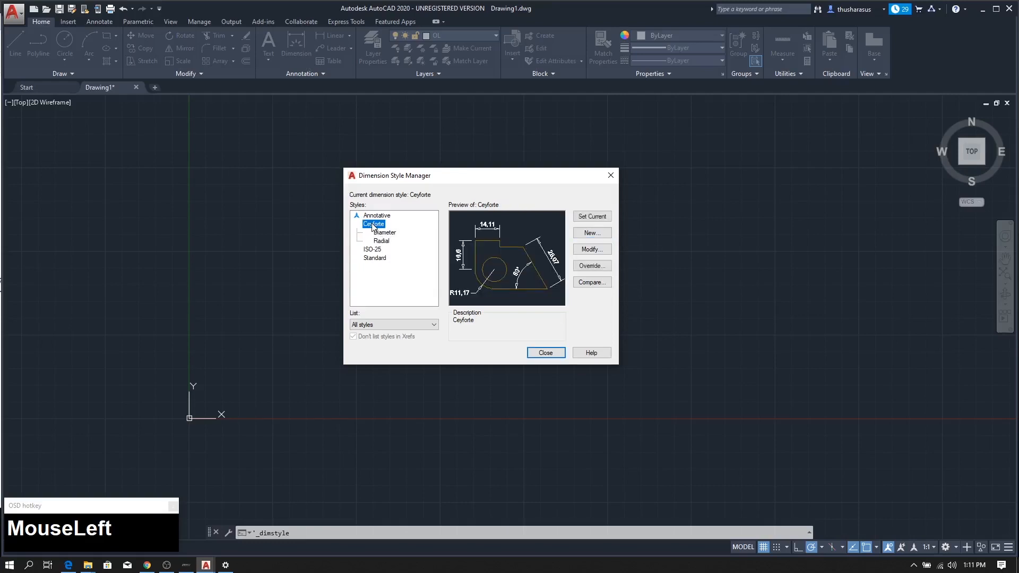
pyautogui.click(367, 251)
pyautogui.click(369, 257)
pyautogui.click(373, 225)
pyautogui.click(374, 250)
pyautogui.click(375, 258)
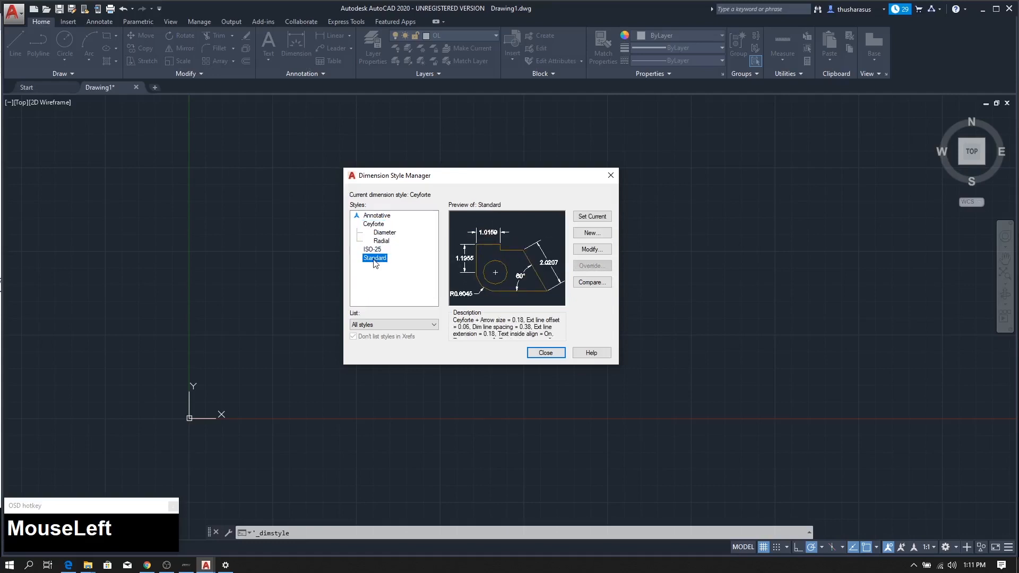
pyautogui.click(376, 216)
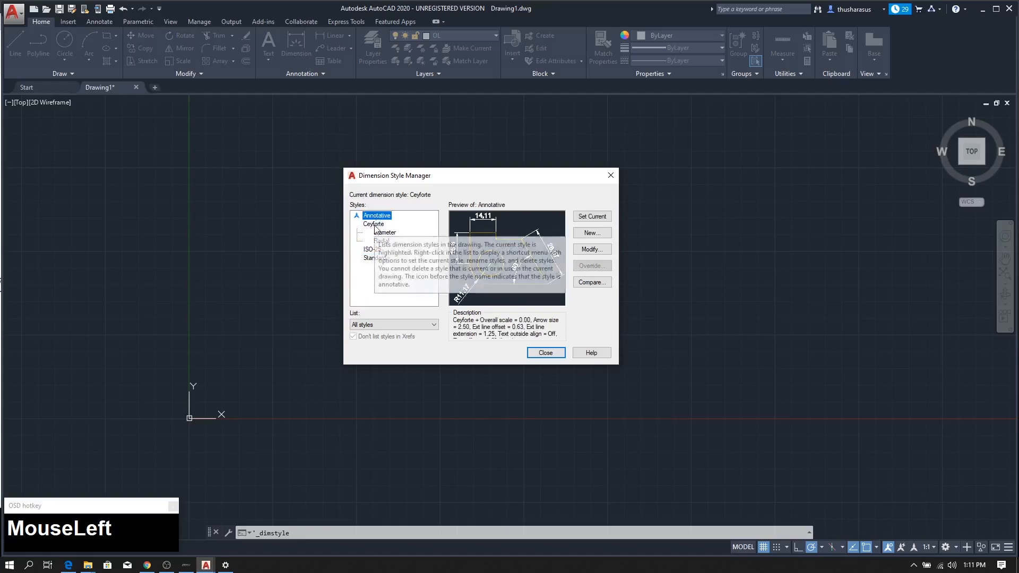
# Step: Make Ceyforte the current dimension style and close the Dimension Style Manager
pyautogui.click(374, 225)
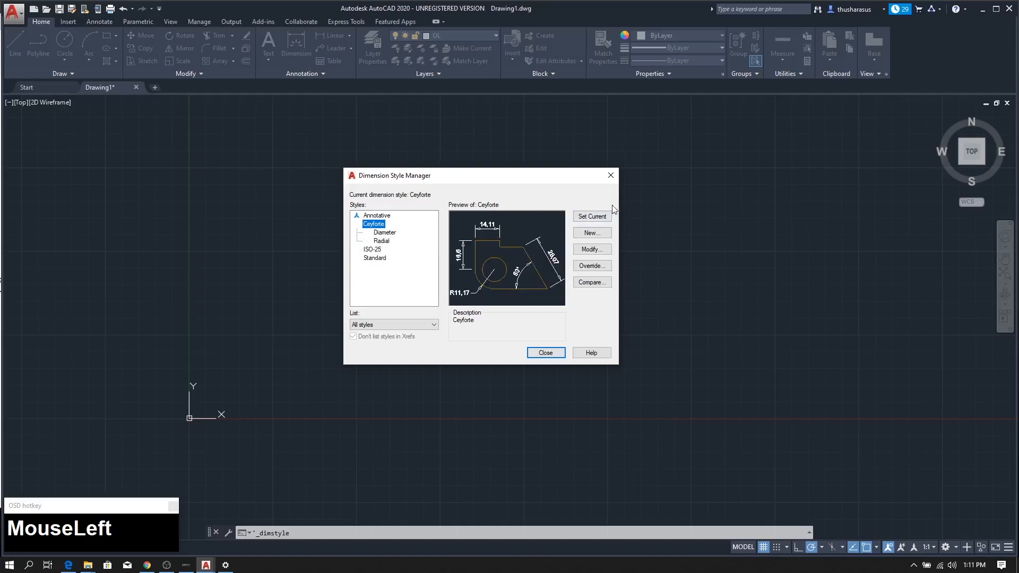
pyautogui.click(599, 217)
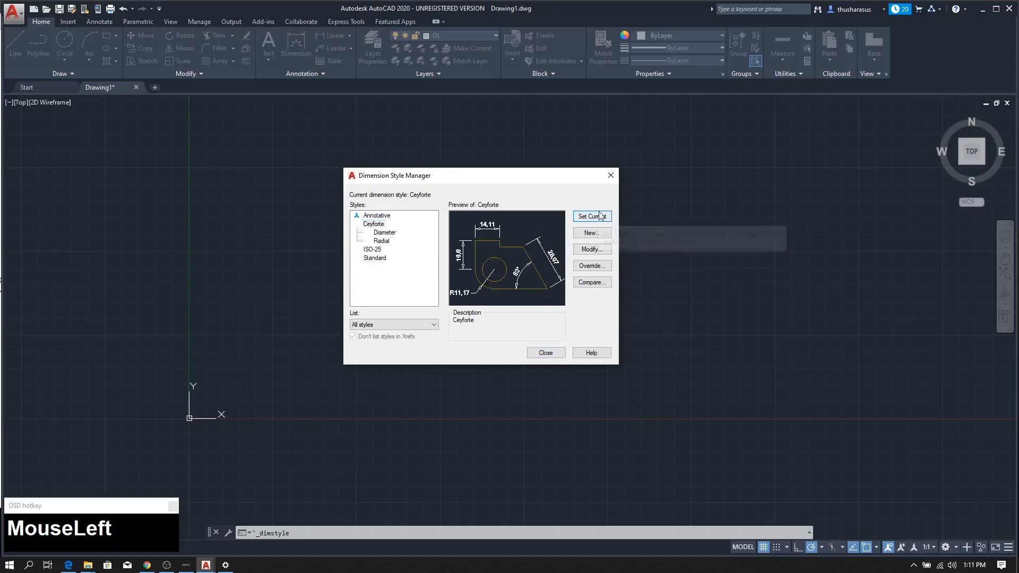
pyautogui.click(547, 353)
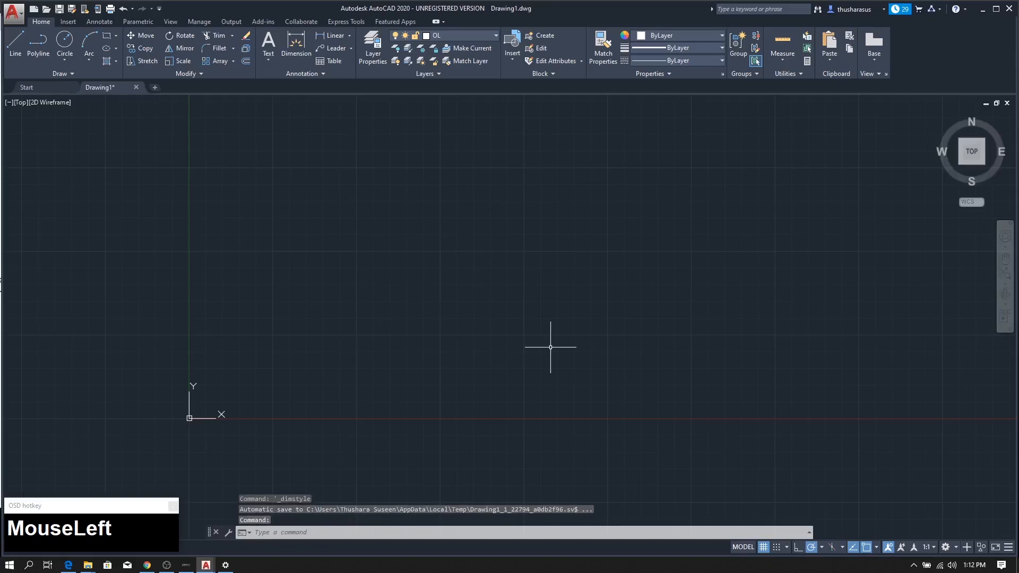
pyautogui.moveTo(448, 288)
pyautogui.mouseDown(button='middle')
pyautogui.moveTo(419, 289)
pyautogui.moveTo(419, 343)
pyautogui.moveTo(430, 348)
pyautogui.mouseUp(button='middle')
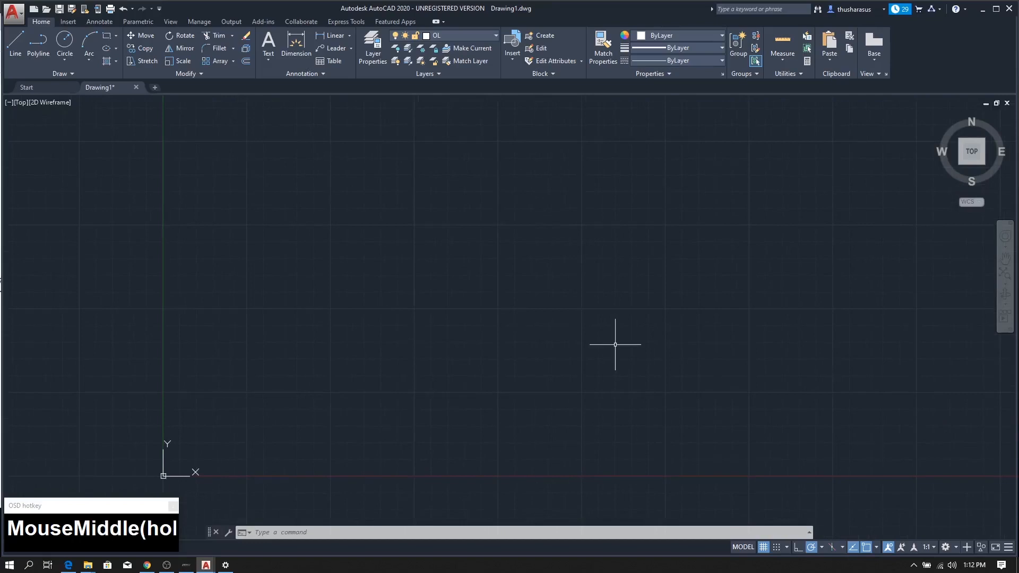